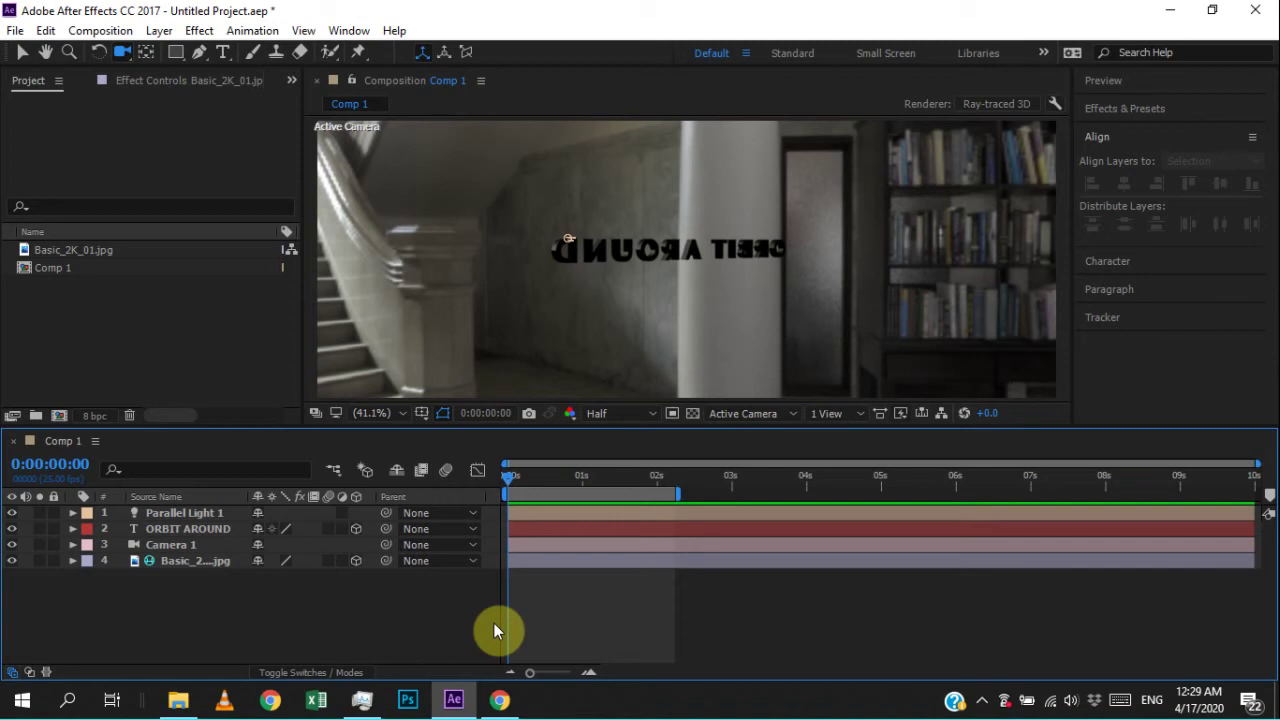
# - Preview the ORBIT AROUND animation in Comp 1 and move the current time to 0:00:01:12
pyautogui.press('space')
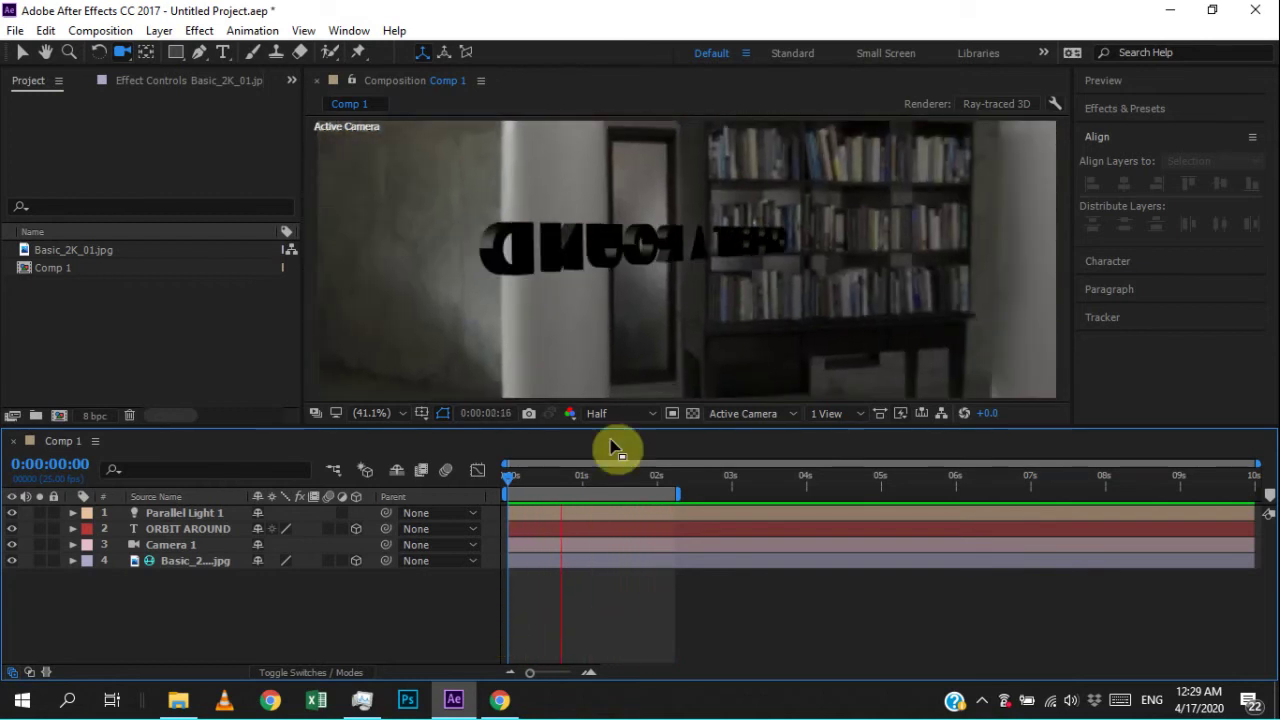
pyautogui.click(596, 479)
pyautogui.moveTo(596, 479)
pyautogui.mouseDown()
pyautogui.moveTo(559, 479)
pyautogui.moveTo(620, 481)
pyautogui.mouseUp()
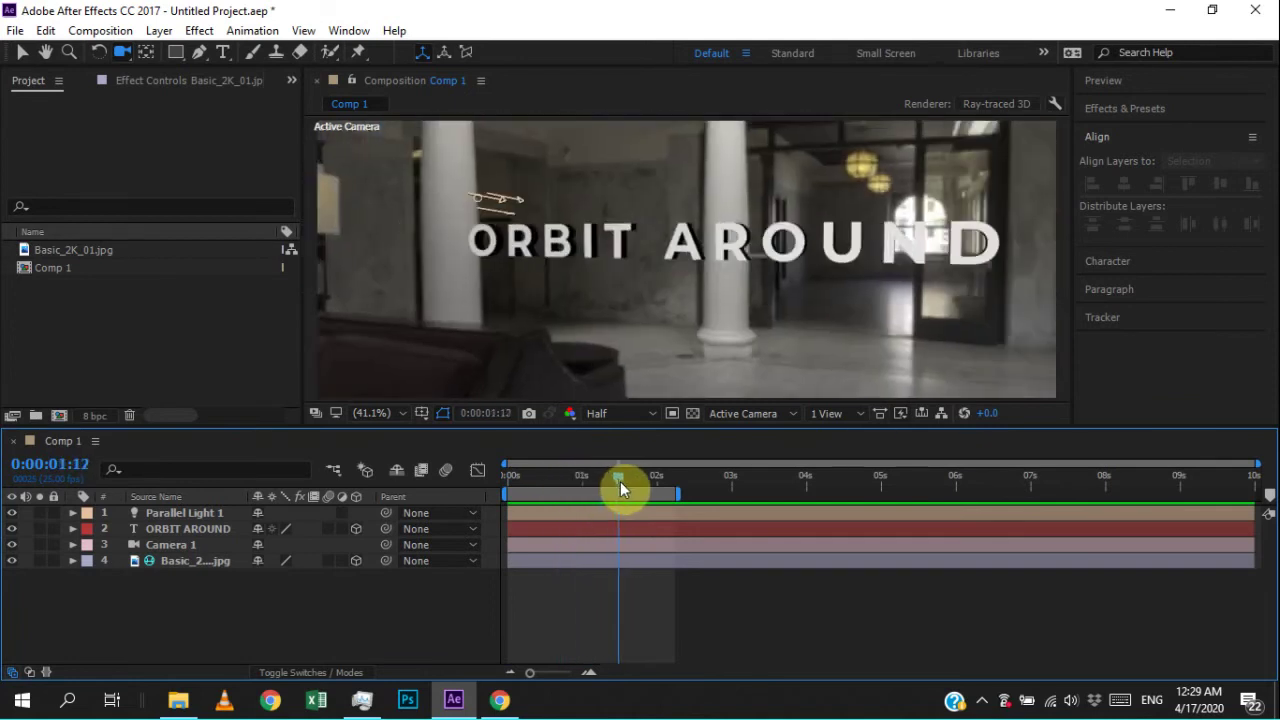
pyautogui.click(182, 545)
pyautogui.moveTo(720, 286); pyautogui.dragTo(306, 614)
pyautogui.click(310, 608)
# - Create a new 1920 x 720 px composition at 25 fps with a 10-second duration and review its settings
pyautogui.hotkey('ctrl', 'n')
pyautogui.press('Return')
pyautogui.hotkey('ctrl', 'n')
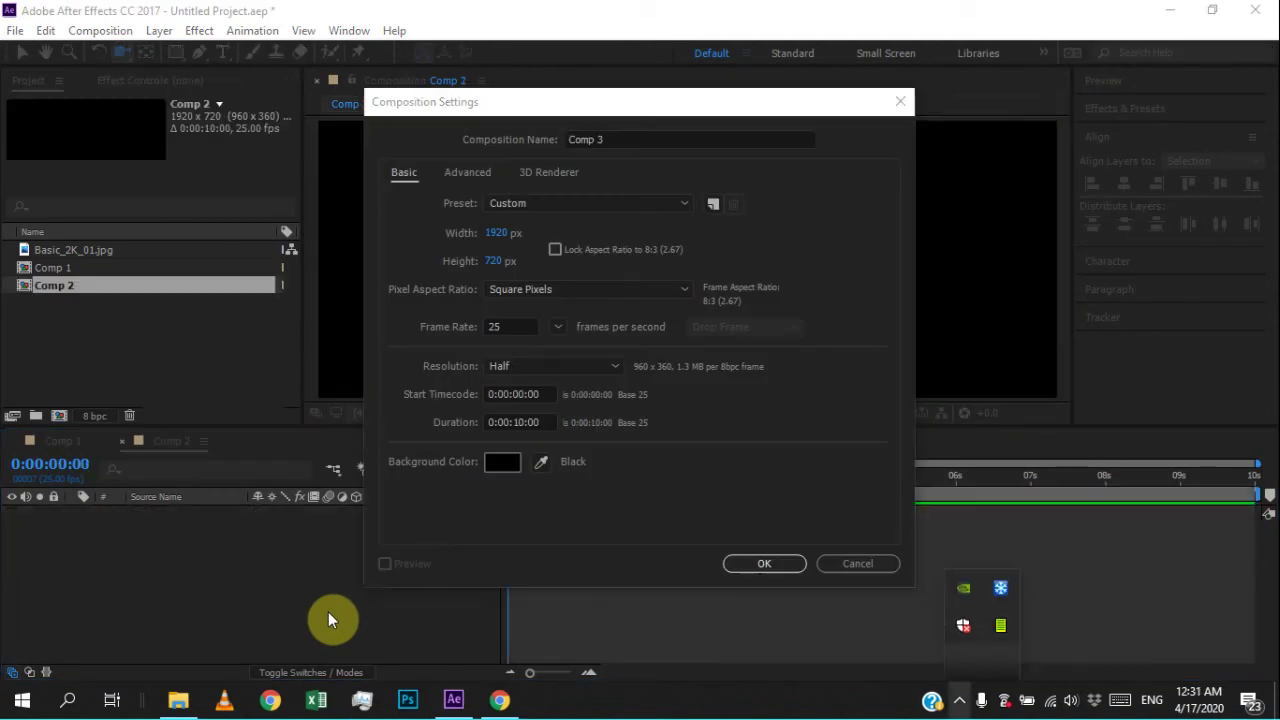
pyautogui.click(769, 510)
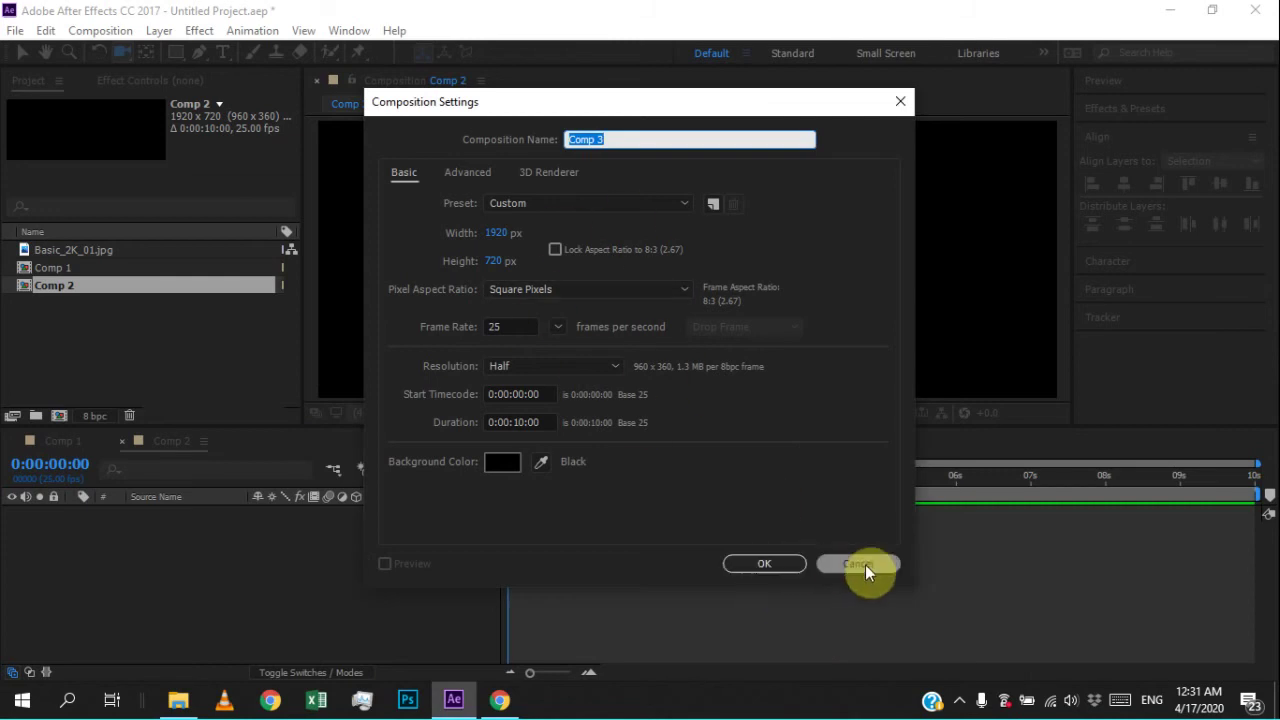
pyautogui.press('Escape')
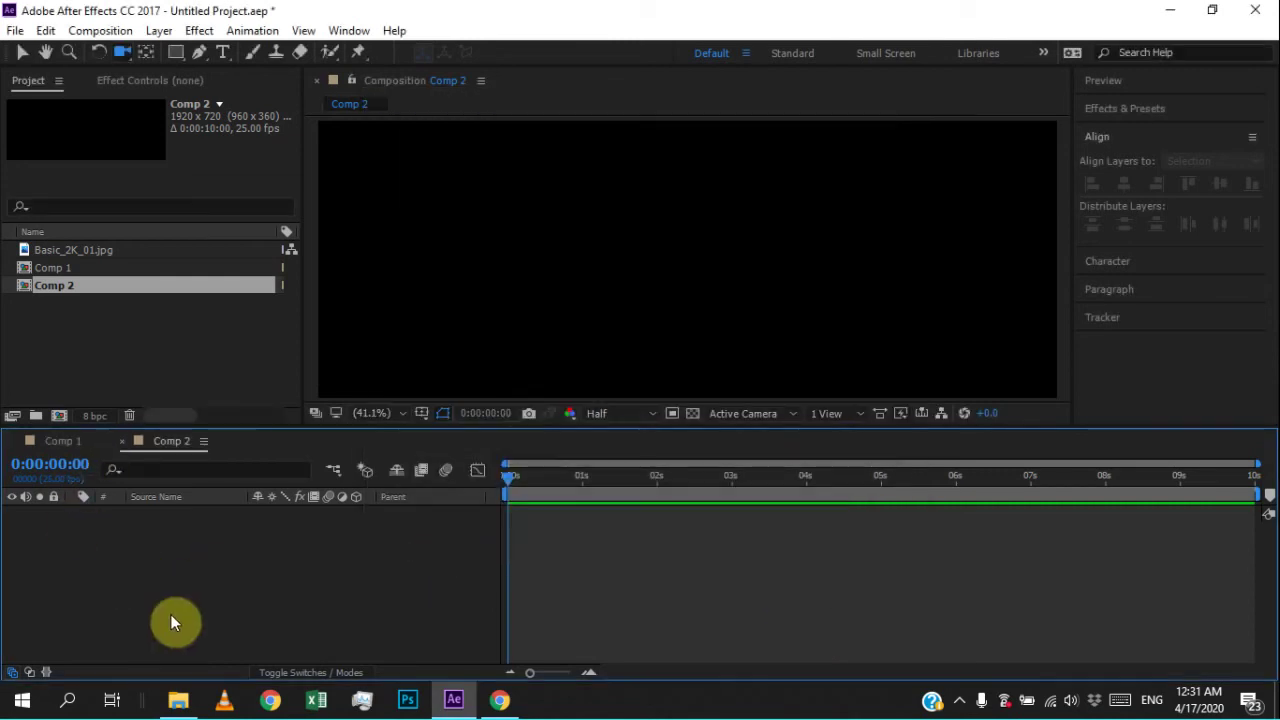
pyautogui.hotkey('ctrl', 'k')
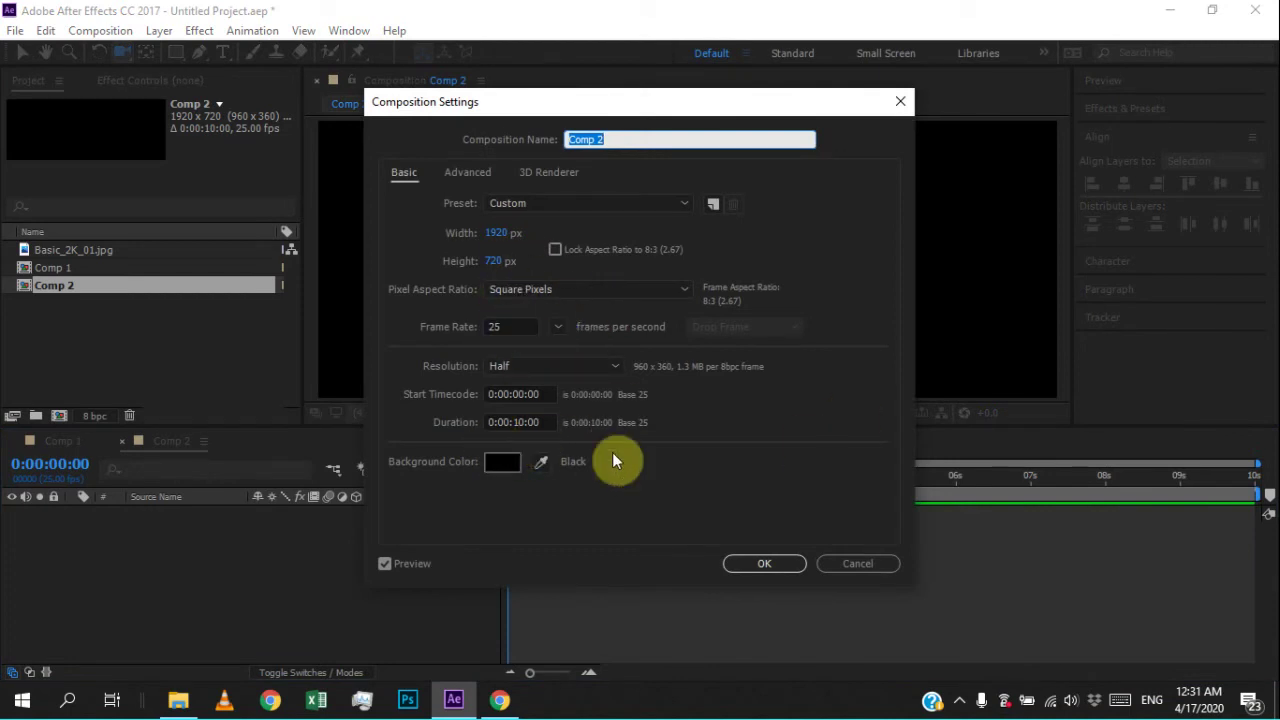
pyautogui.press('Escape')
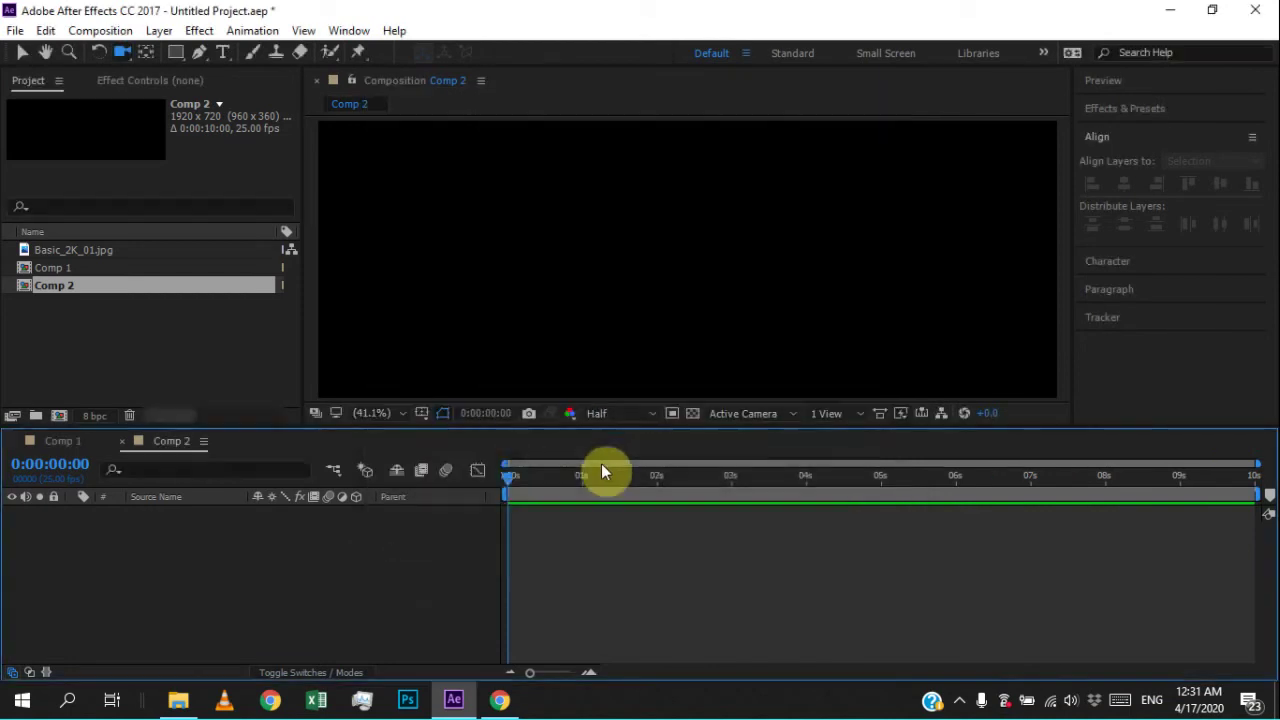
# - Add the Basic_2K_01.jpg panorama from the project to the Comp 2 timeline as a layer
pyautogui.click(100, 252)
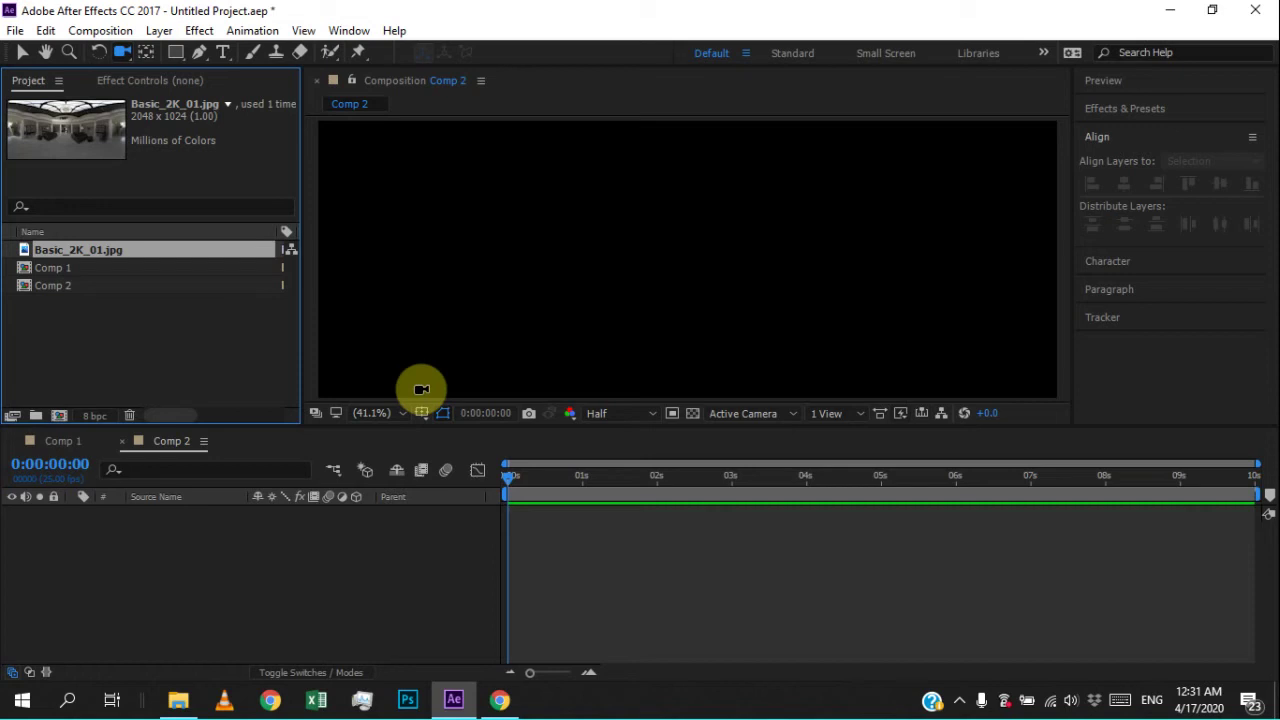
pyautogui.scroll(-2, 595, 315)
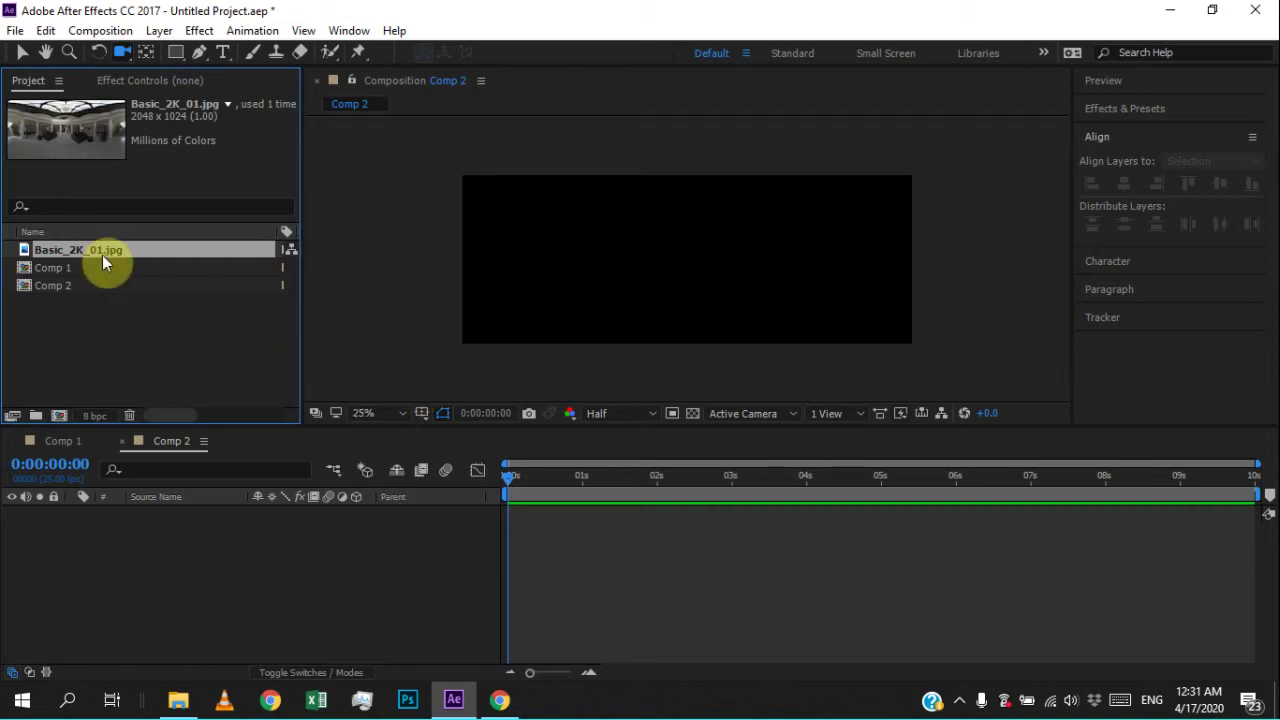
pyautogui.moveTo(101, 249); pyautogui.dragTo(156, 530)
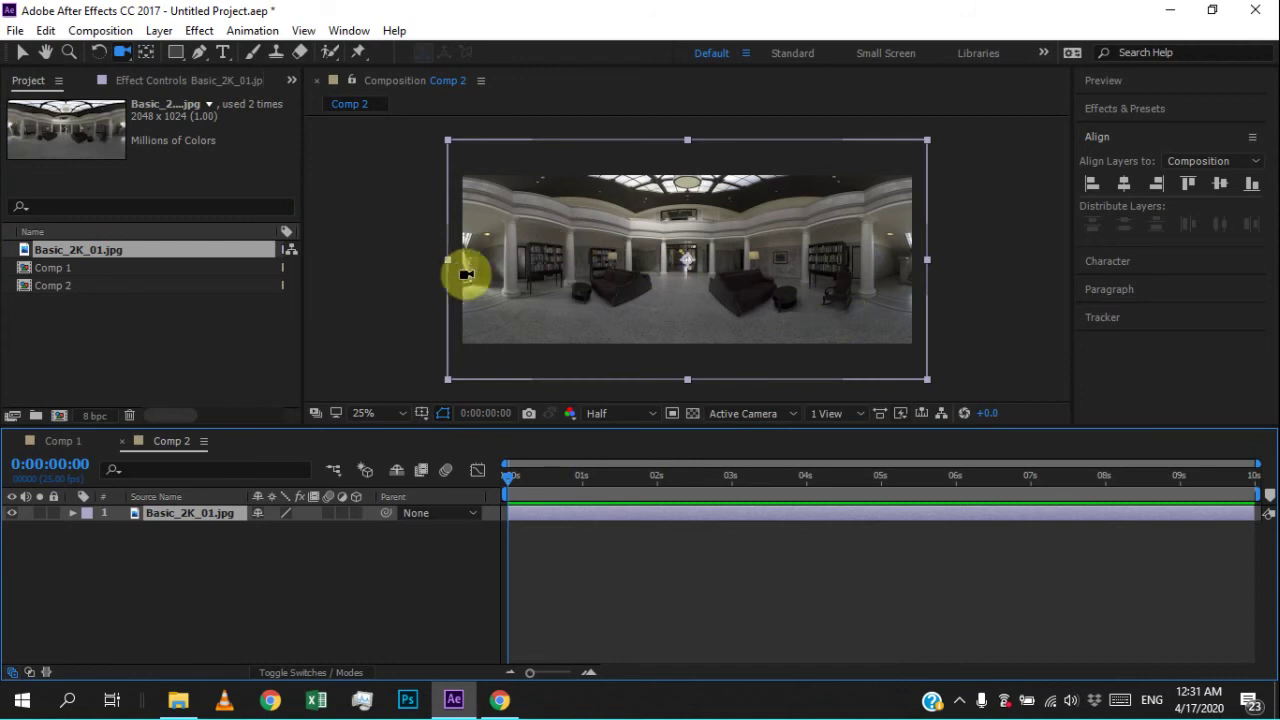
pyautogui.scroll(2, 485, 276)
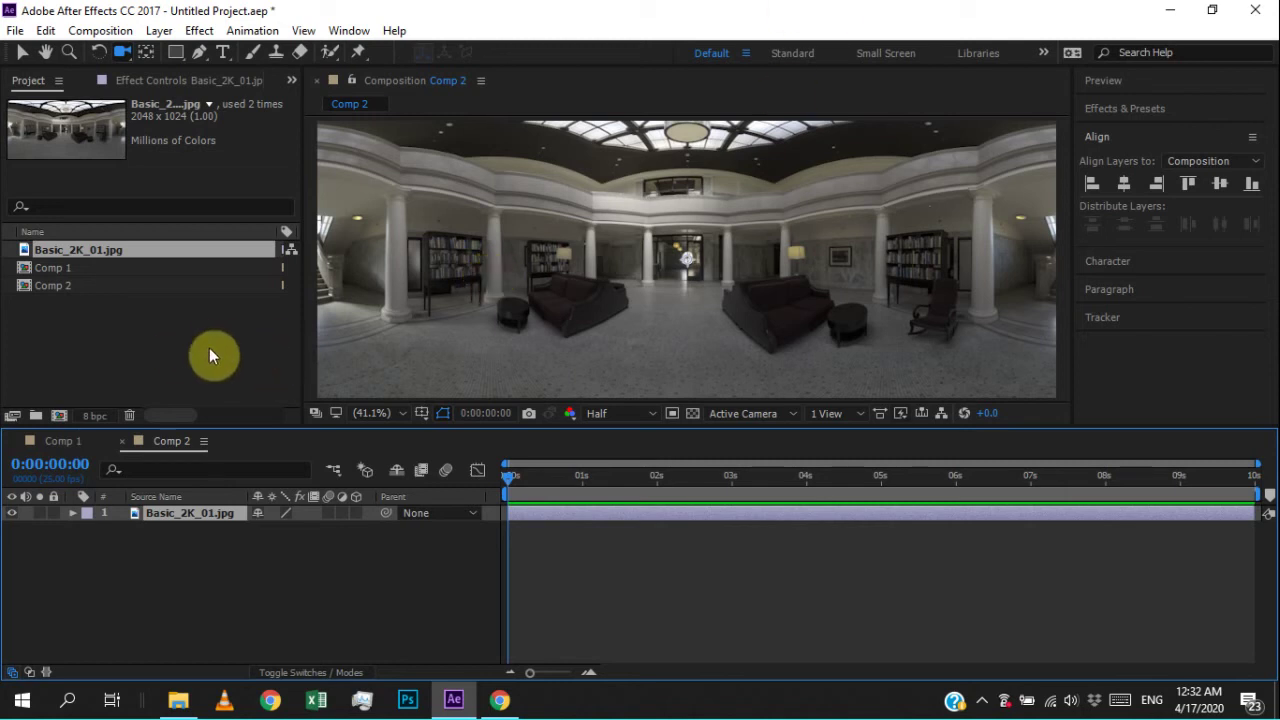
# - Scale the Basic_2K_01.jpg layer up to 236% so it extends well beyond the frame
pyautogui.click(220, 549)
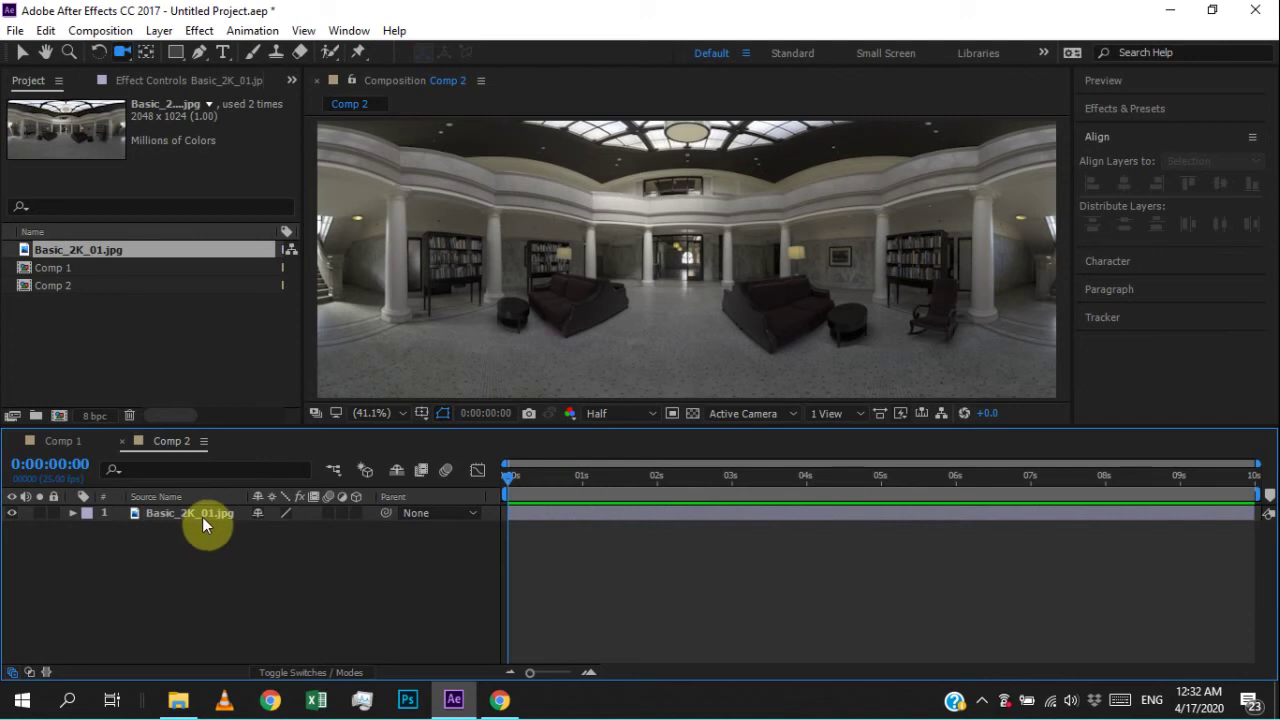
pyautogui.scroll(-2, 514, 343)
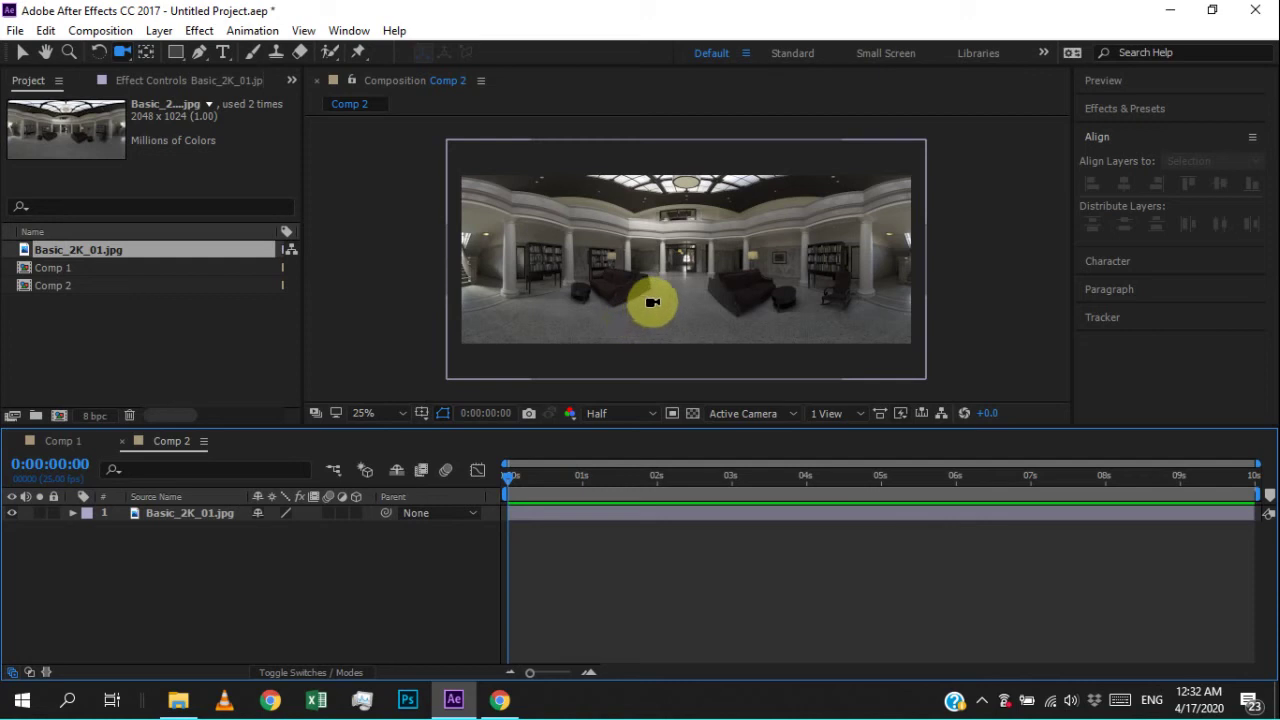
pyautogui.click(211, 514)
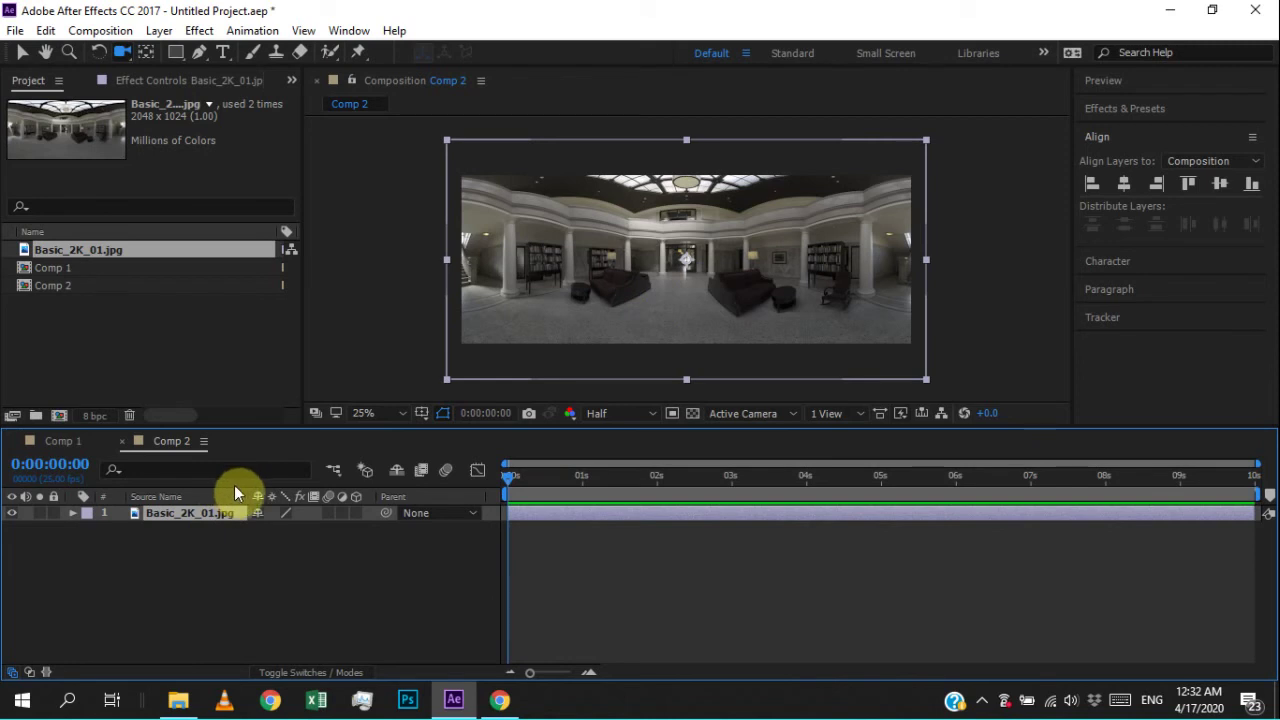
pyautogui.press('s')
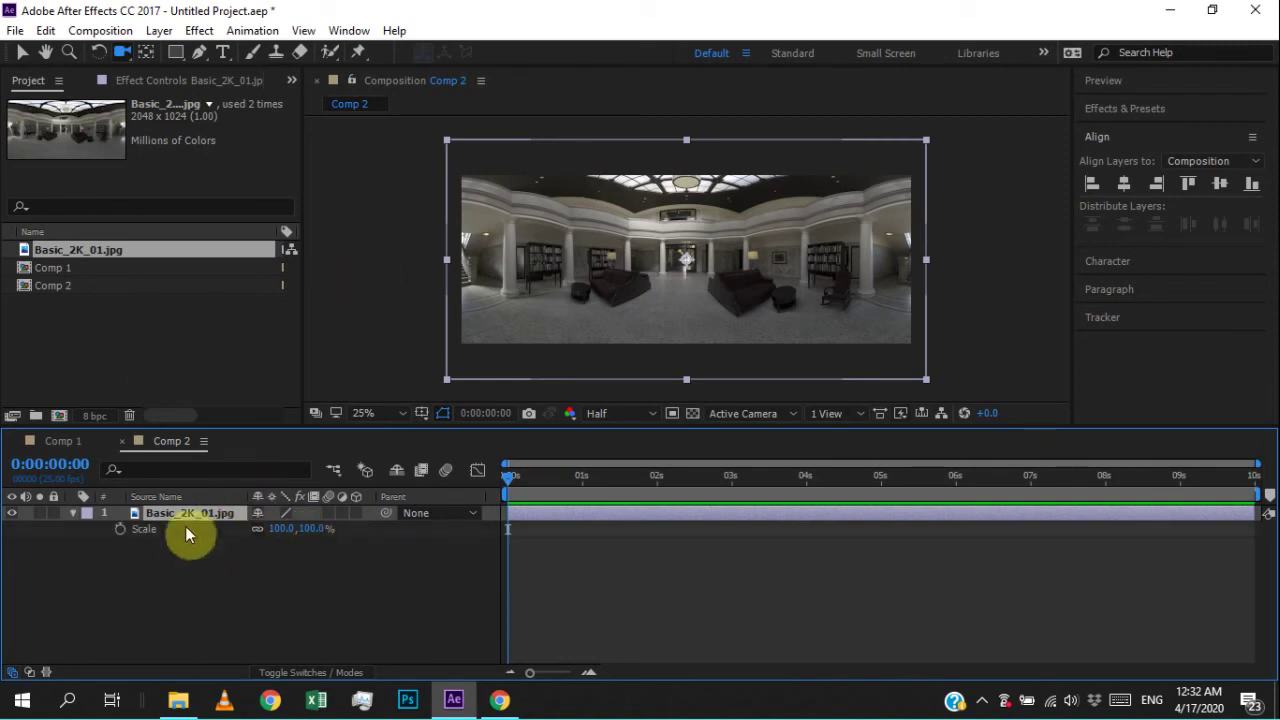
pyautogui.moveTo(311, 526); pyautogui.dragTo(371, 517)
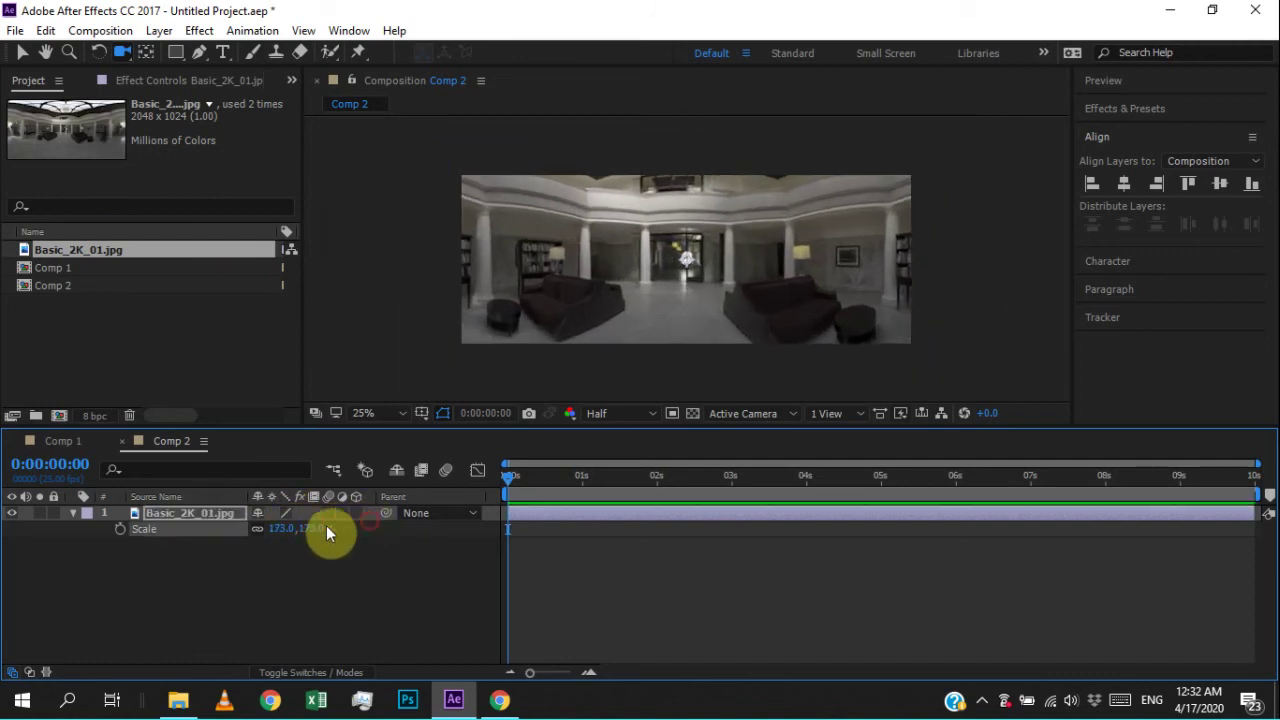
pyautogui.moveTo(269, 534); pyautogui.dragTo(380, 534)
# - Switch to Chrome and browse the image results for 3D environment maps
pyautogui.hotkey('alt', 'Tab')
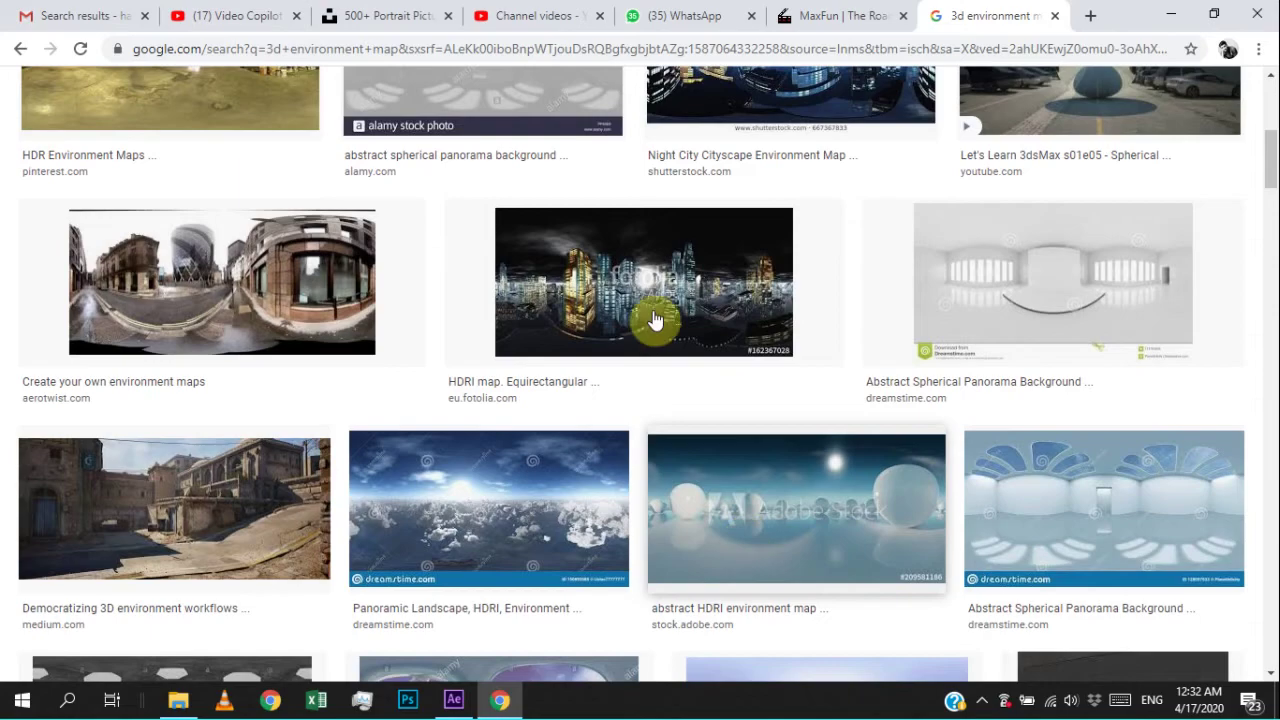
pyautogui.scroll(-2, 714, 334)
pyautogui.scroll(-1, 709, 343)
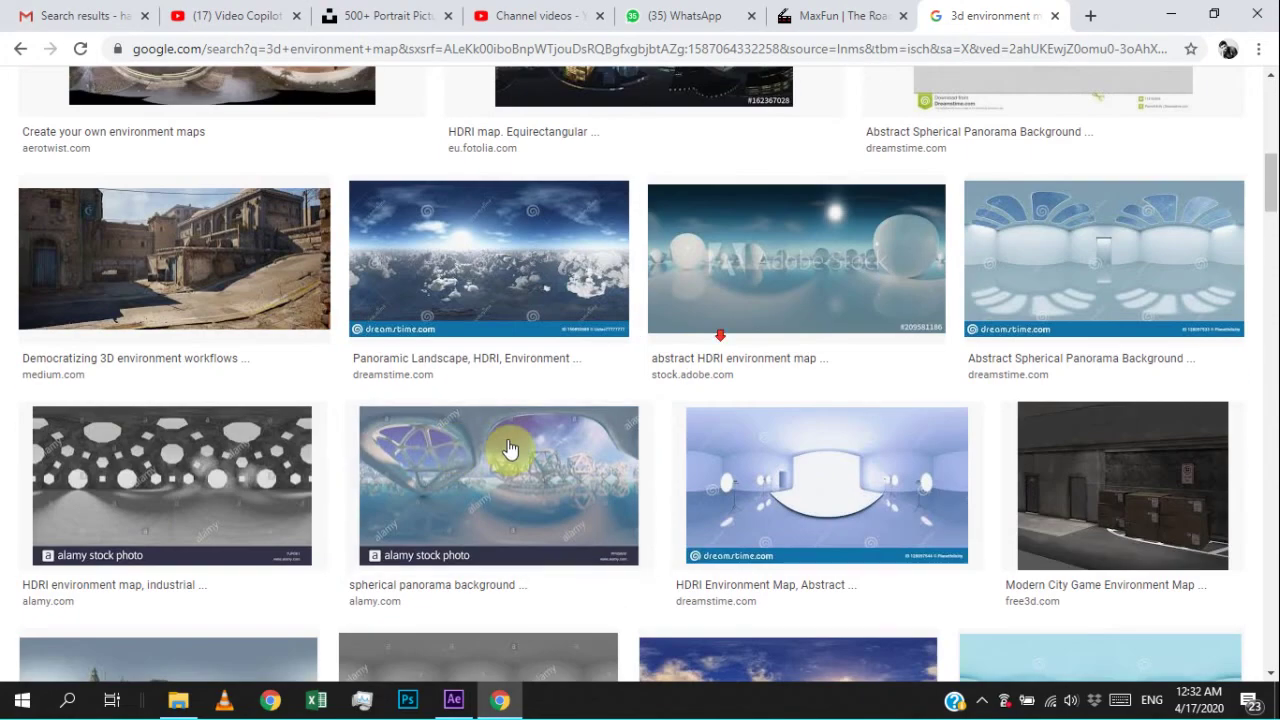
pyautogui.scroll(-3, 460, 440)
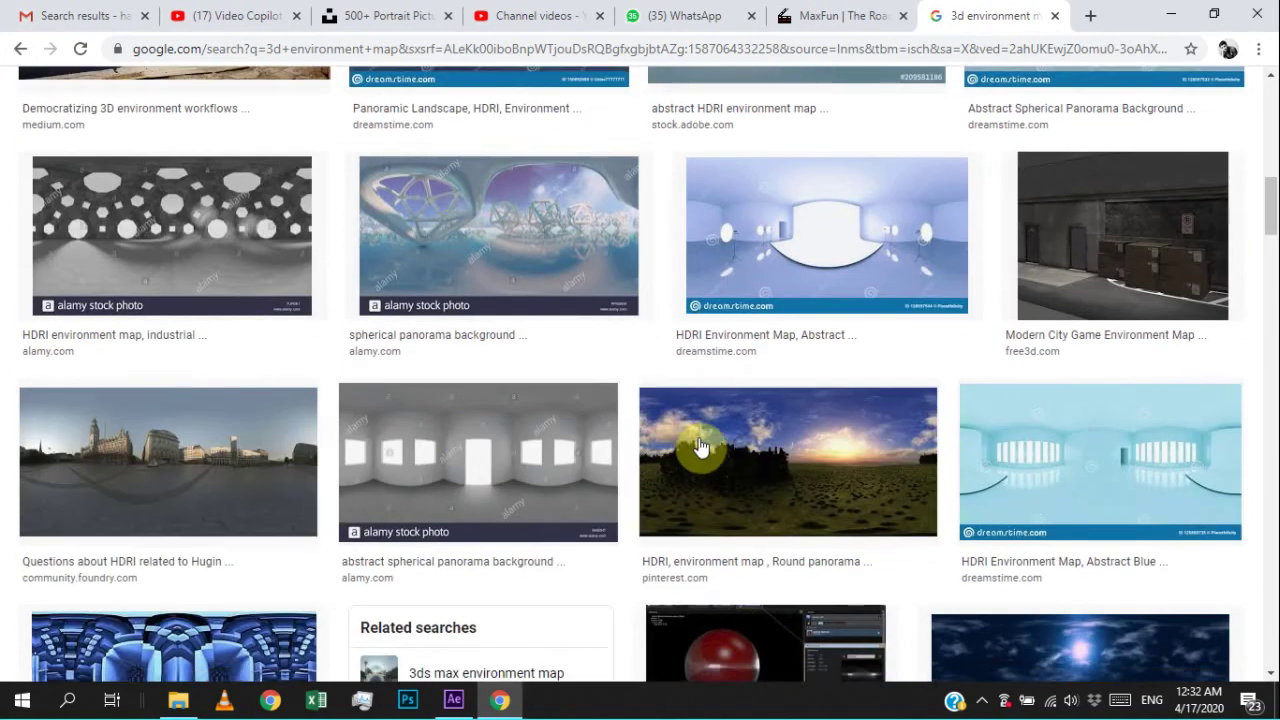
pyautogui.scroll(-5, 735, 450)
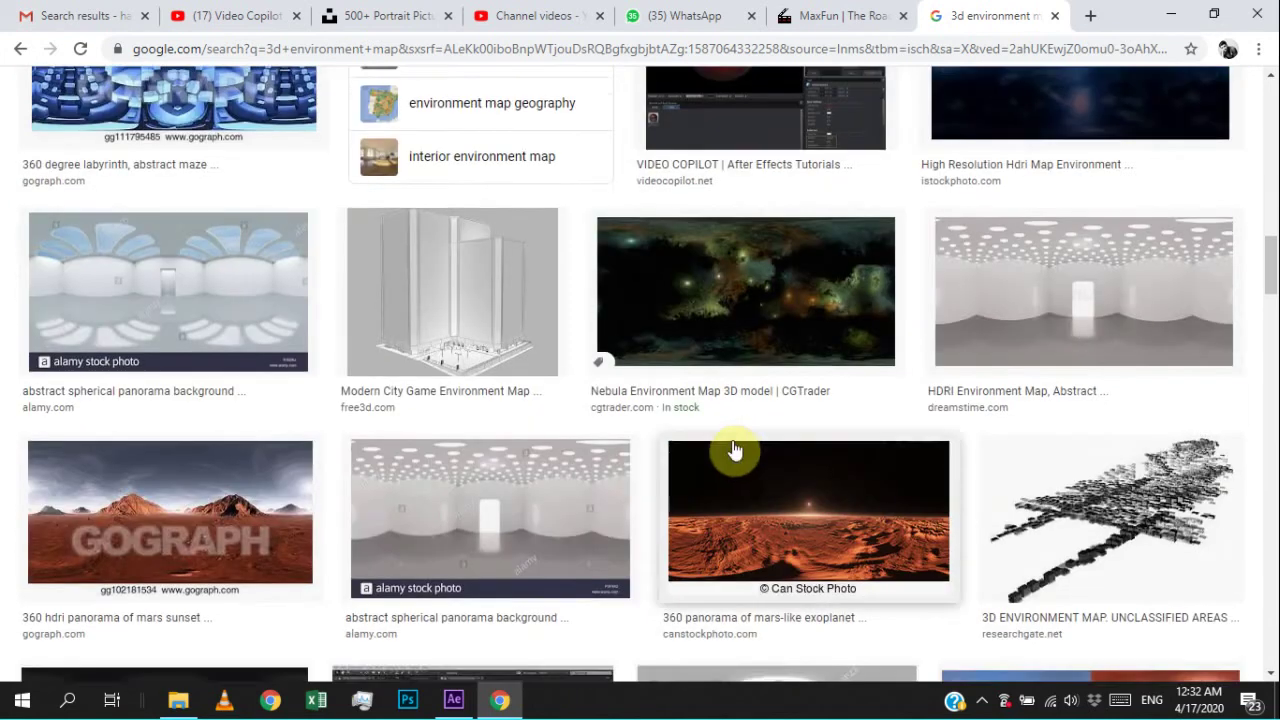
pyautogui.scroll(3, 735, 450)
pyautogui.scroll(5, 643, 449)
pyautogui.scroll(4, 594, 314)
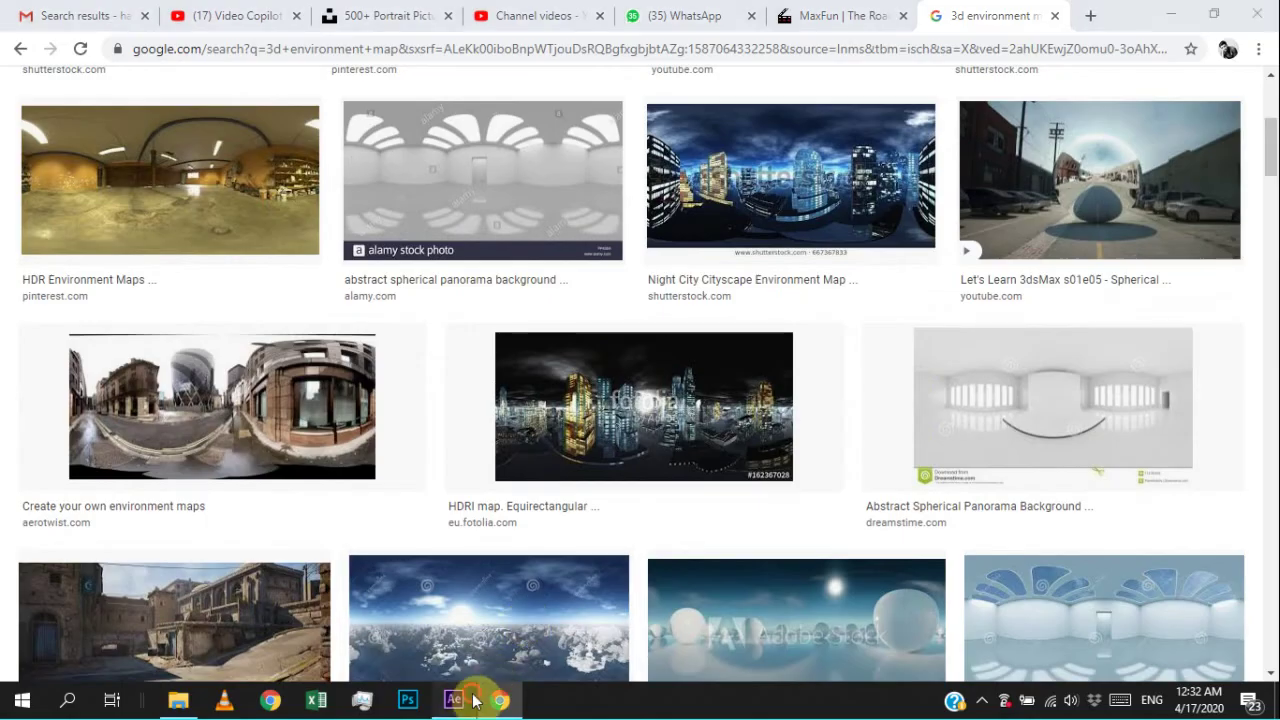
# - Switch back to After Effects and check whether the Basic_2K_01.jpg layer offers the Environment Layer option
pyautogui.click(453, 700)
pyautogui.click(224, 556)
pyautogui.click(200, 516)
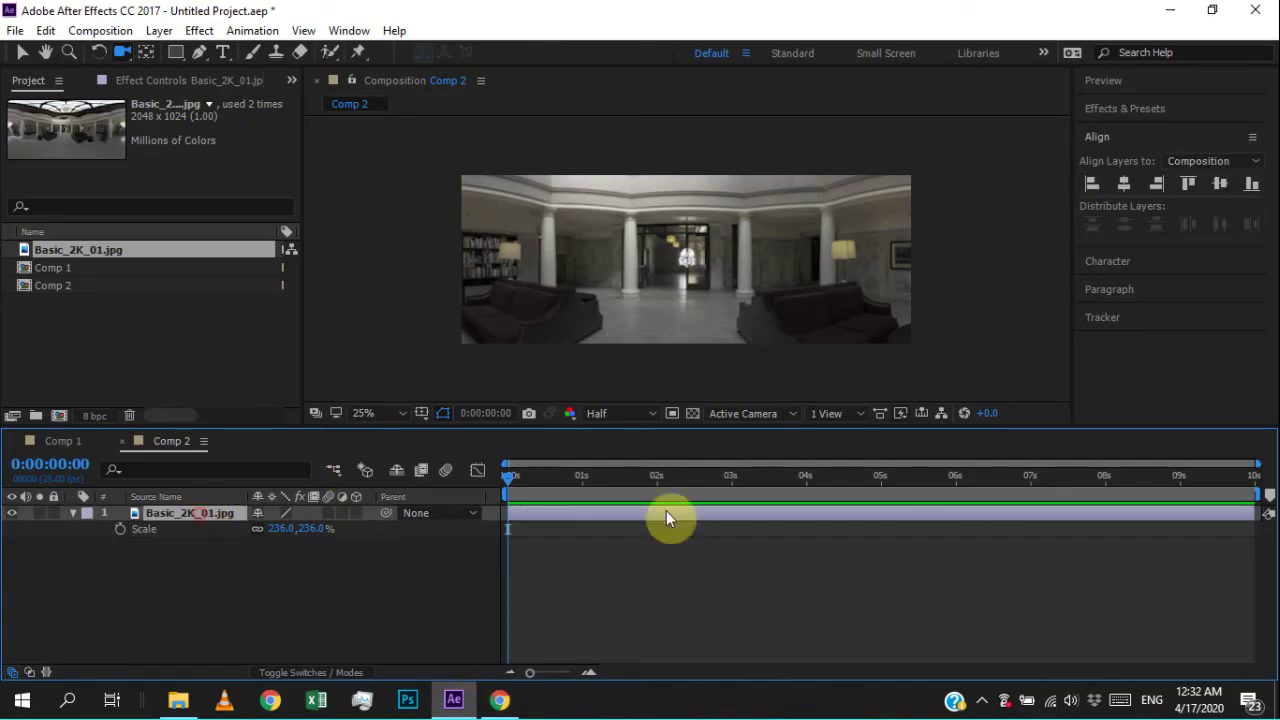
pyautogui.scroll(-2, 720, 234)
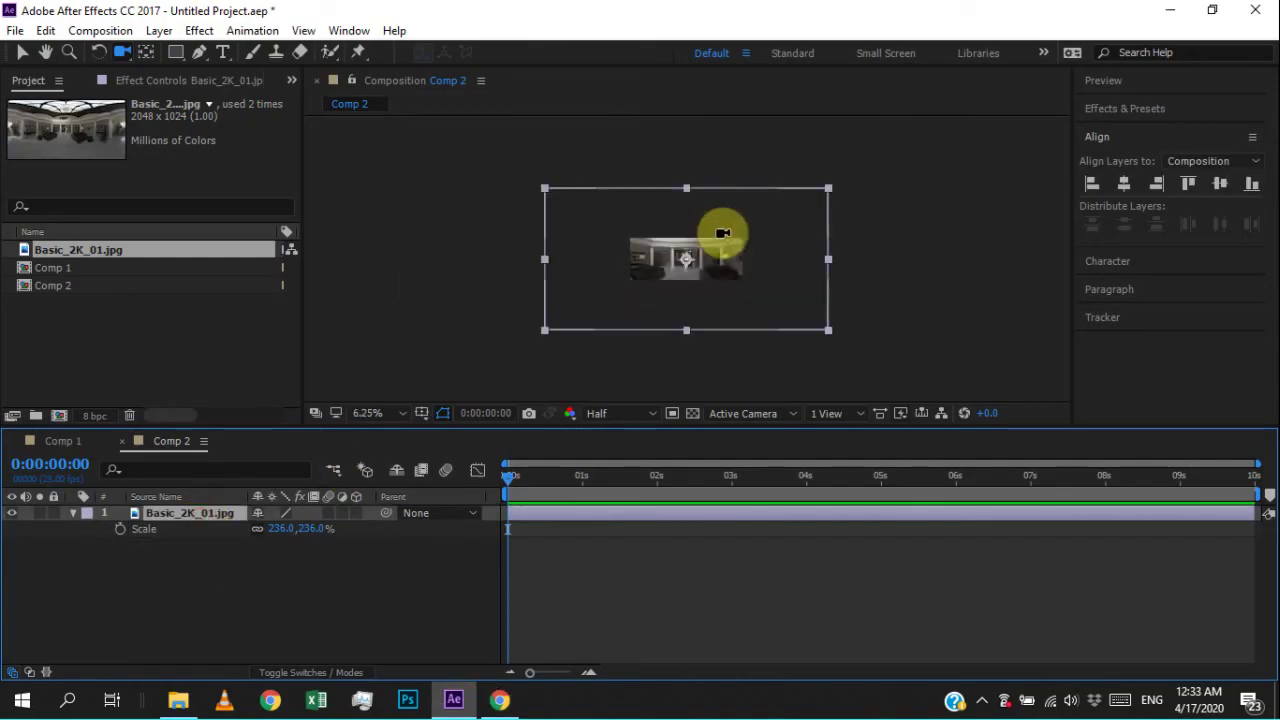
pyautogui.scroll(4, 725, 234)
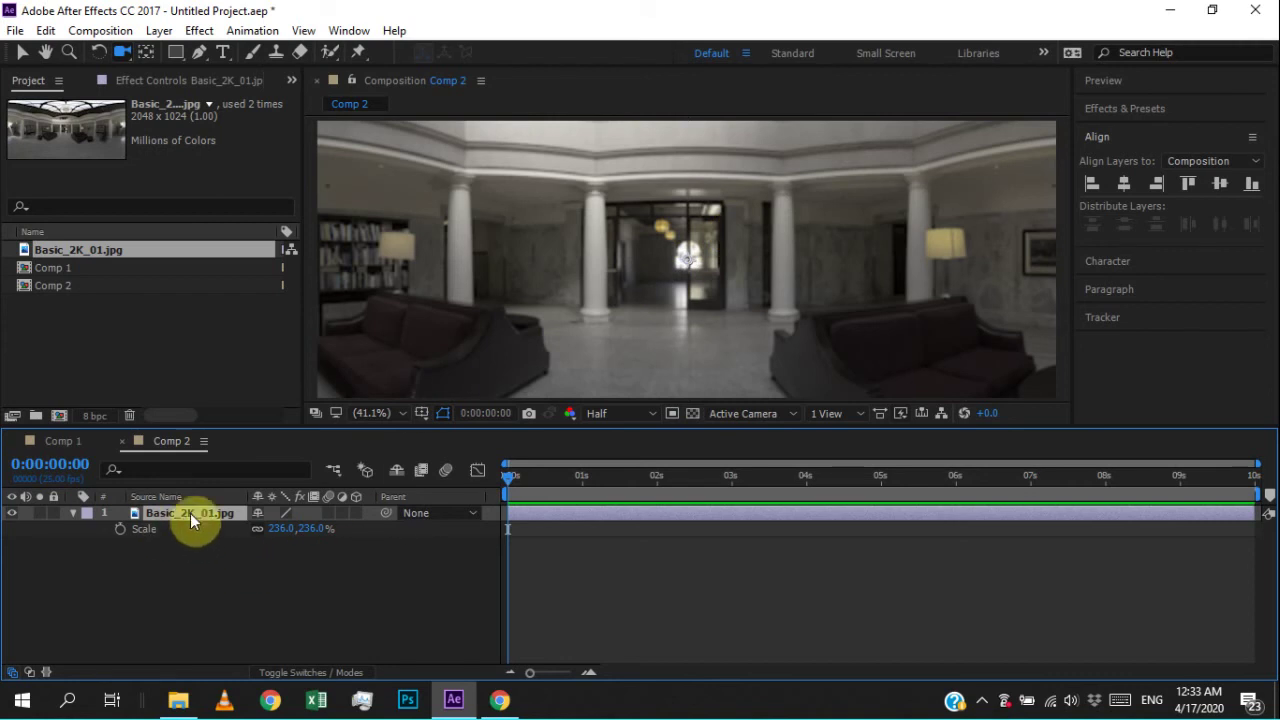
pyautogui.click(71, 514)
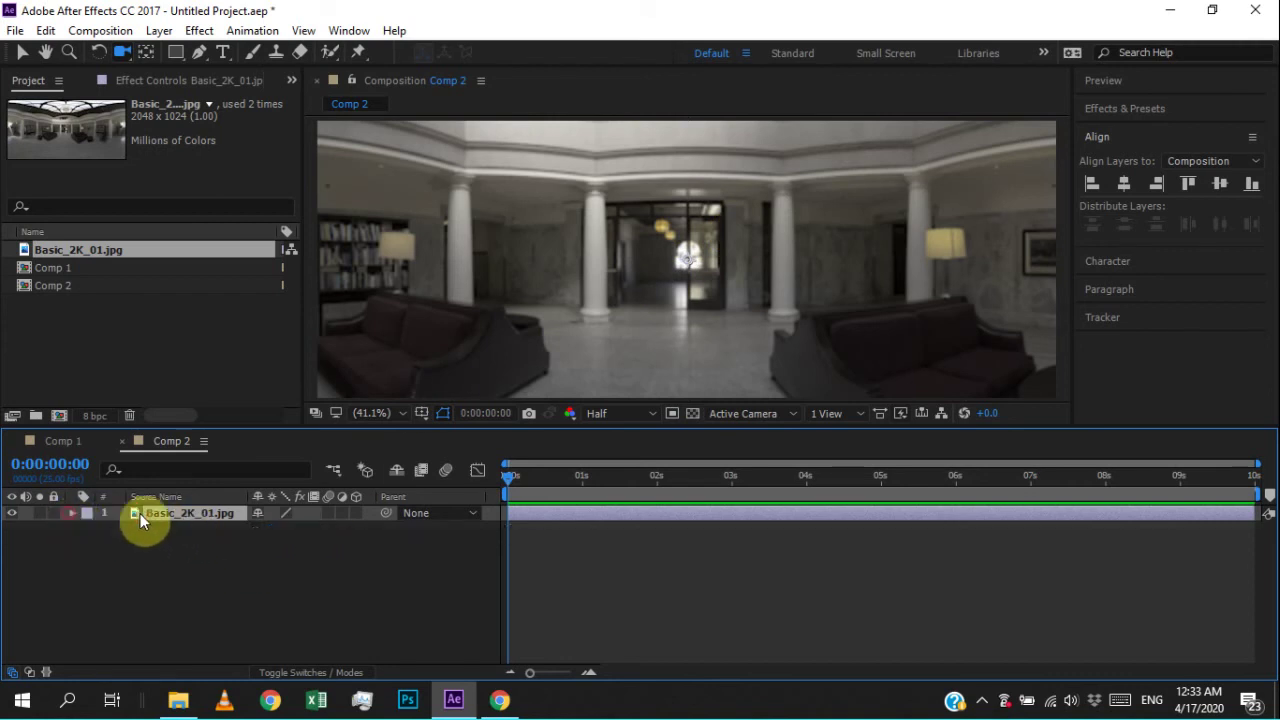
pyautogui.rightClick(200, 514)
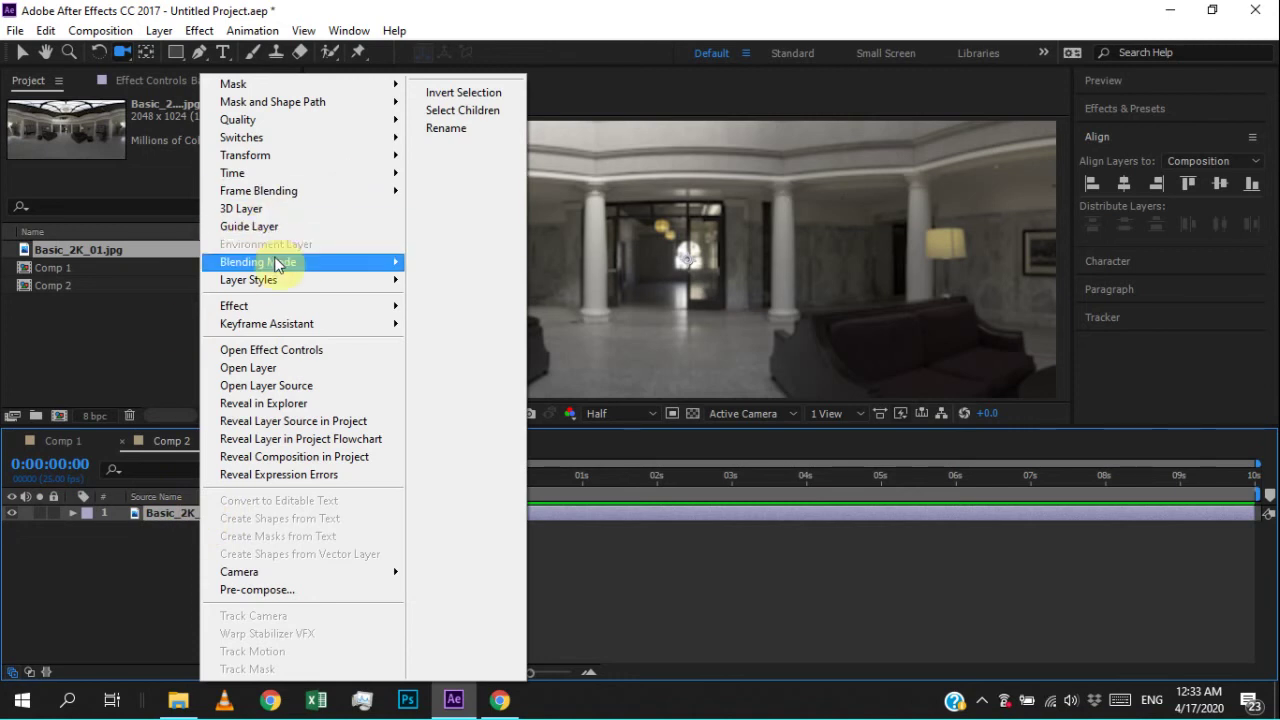
pyautogui.click(165, 551)
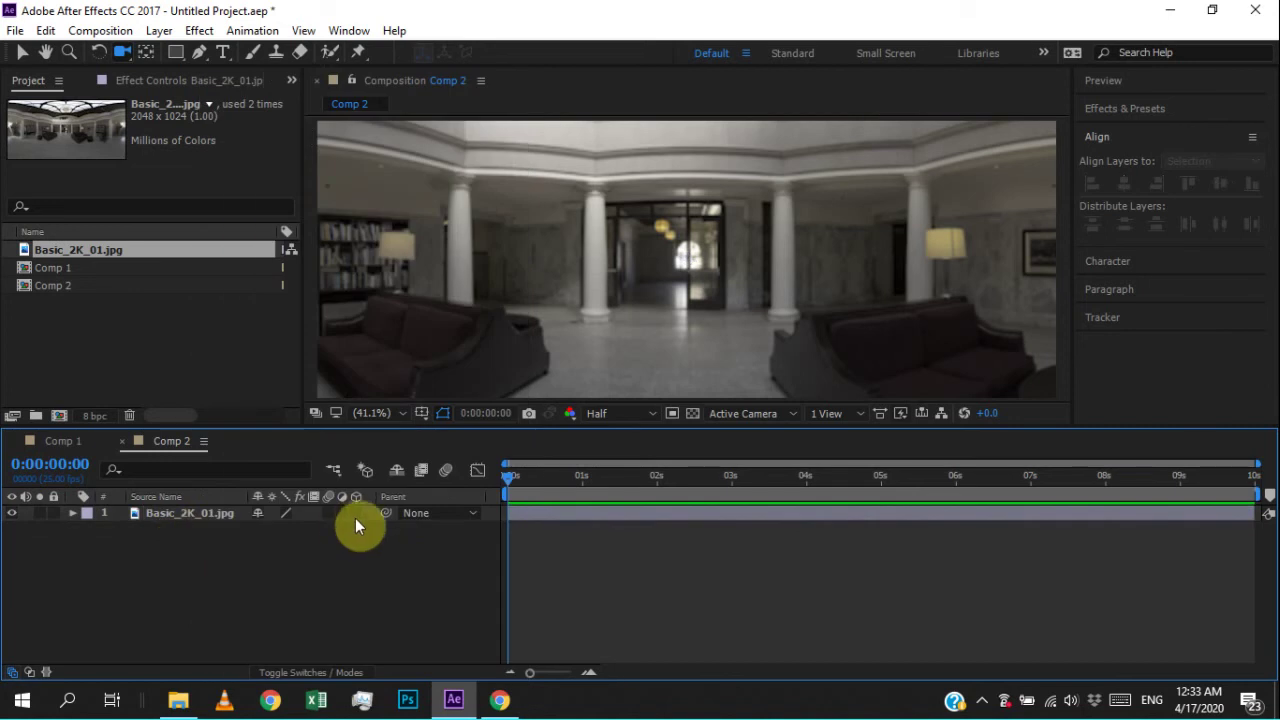
# - Make the Basic_2K_01.jpg layer 3D and try to convert it to an environment layer
pyautogui.click(355, 512)
pyautogui.click(185, 515)
pyautogui.rightClick(191, 512)
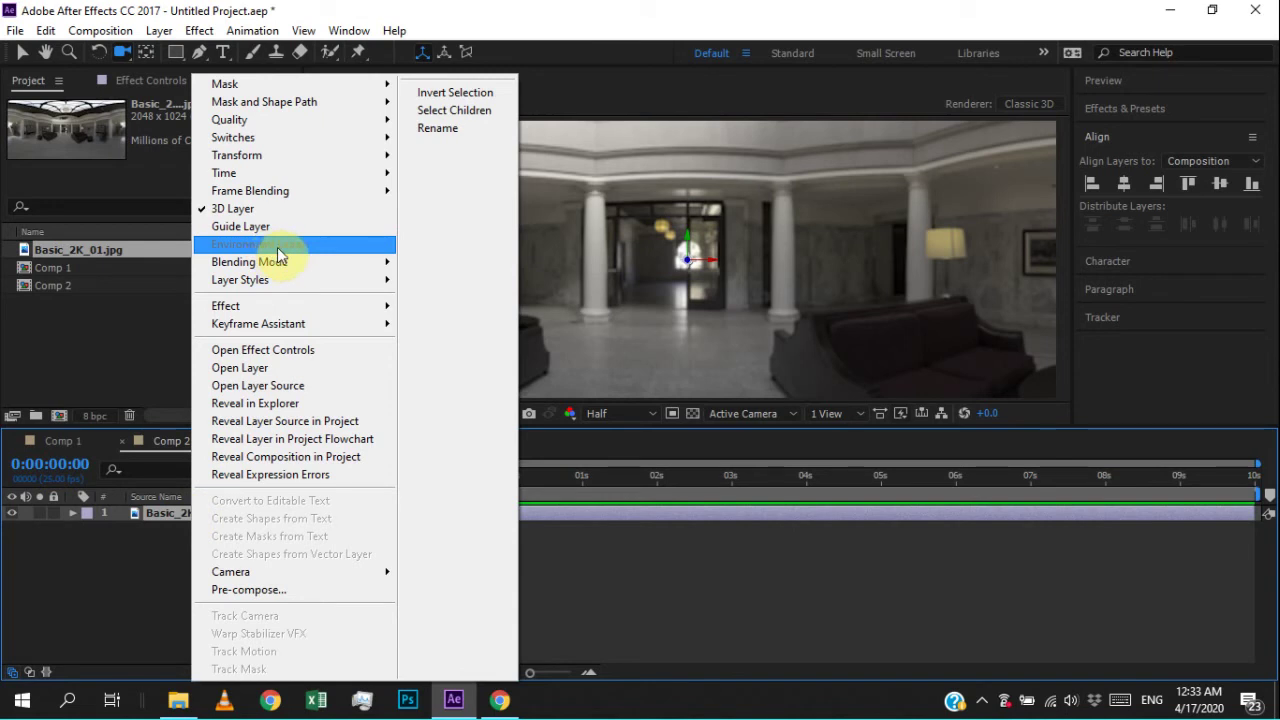
pyautogui.moveTo(238, 278)
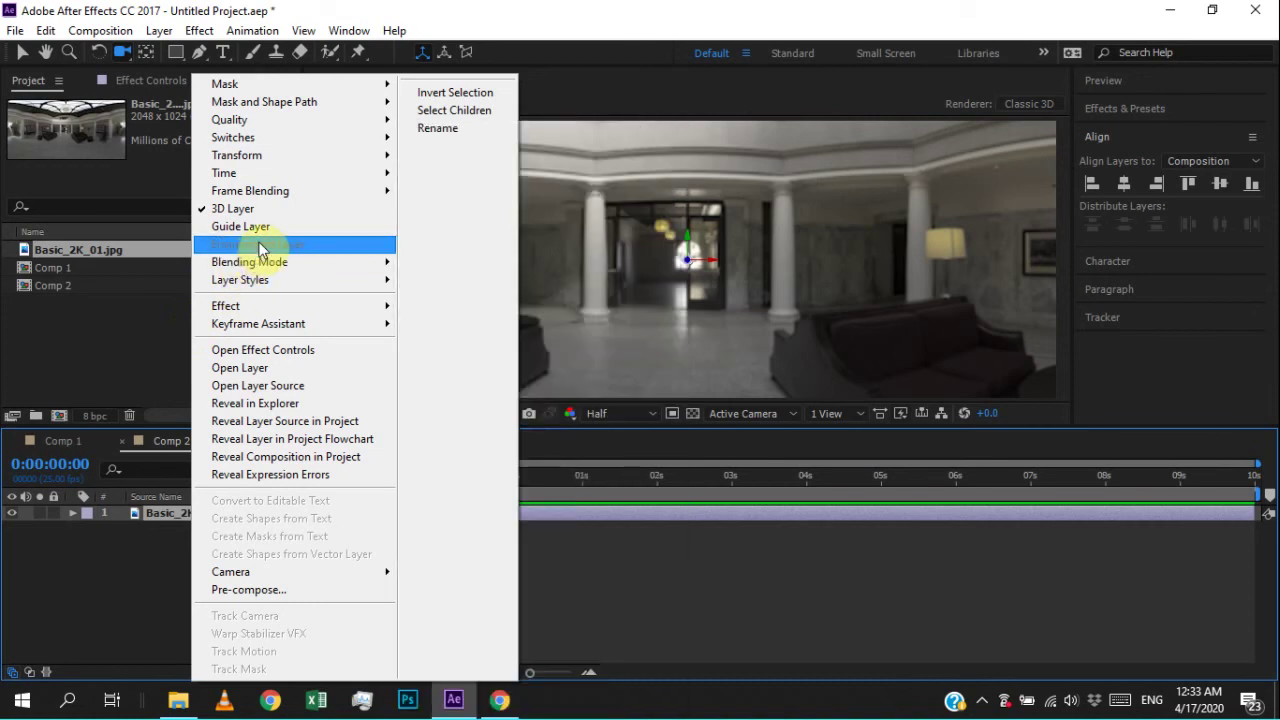
pyautogui.click(259, 246)
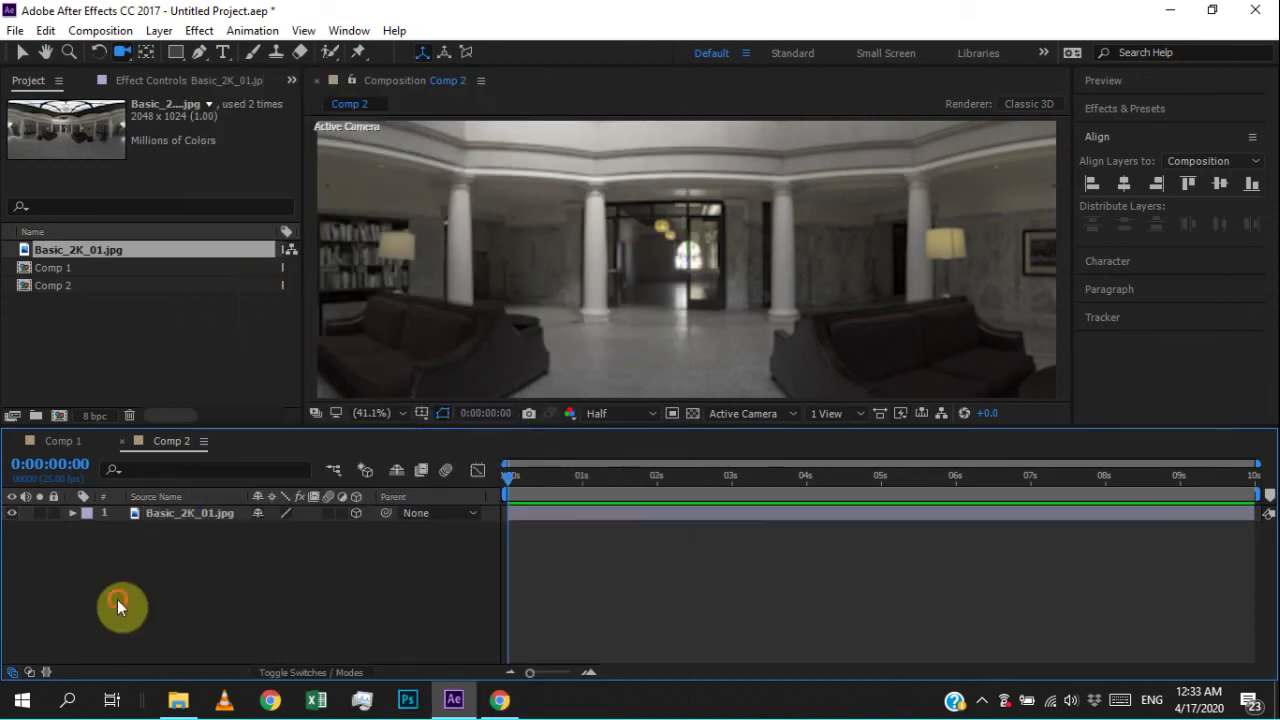
pyautogui.click(117, 599)
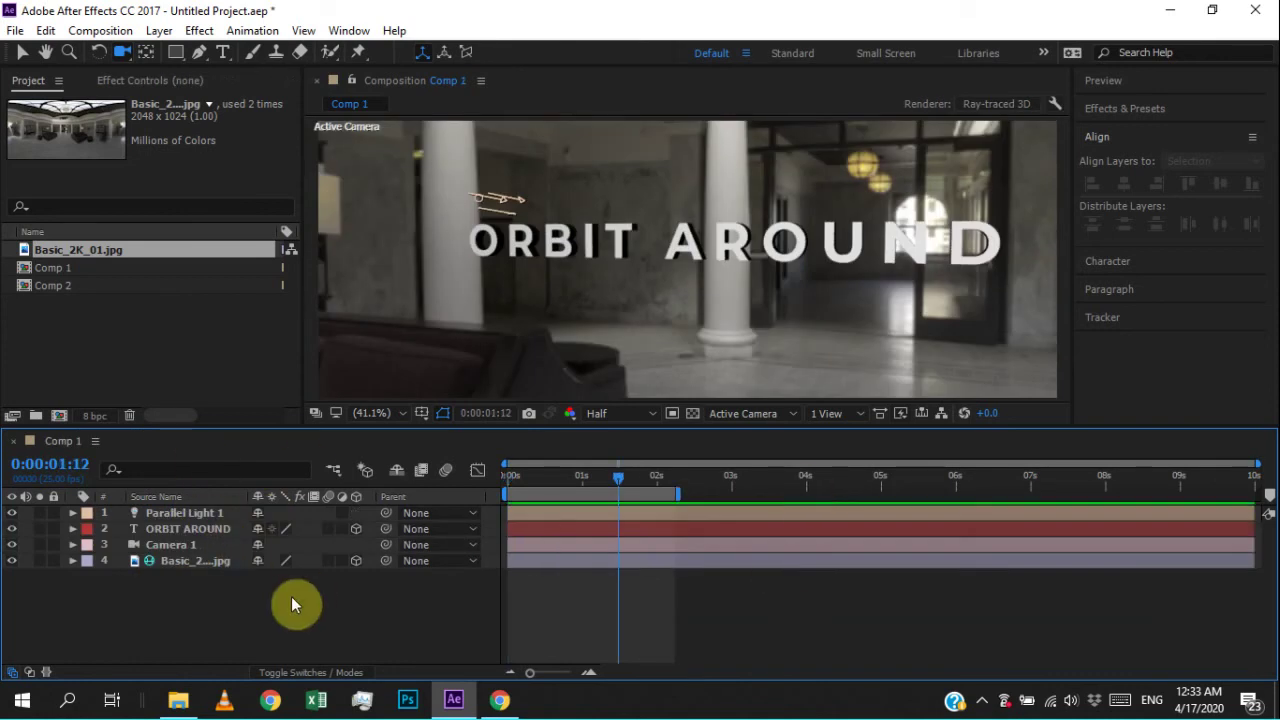
# - Create a new 1920 x 720 px composition at 25 fps, 10 seconds long, using the Ray-traced 3D renderer
pyautogui.hotkey('ctrl', 'k')
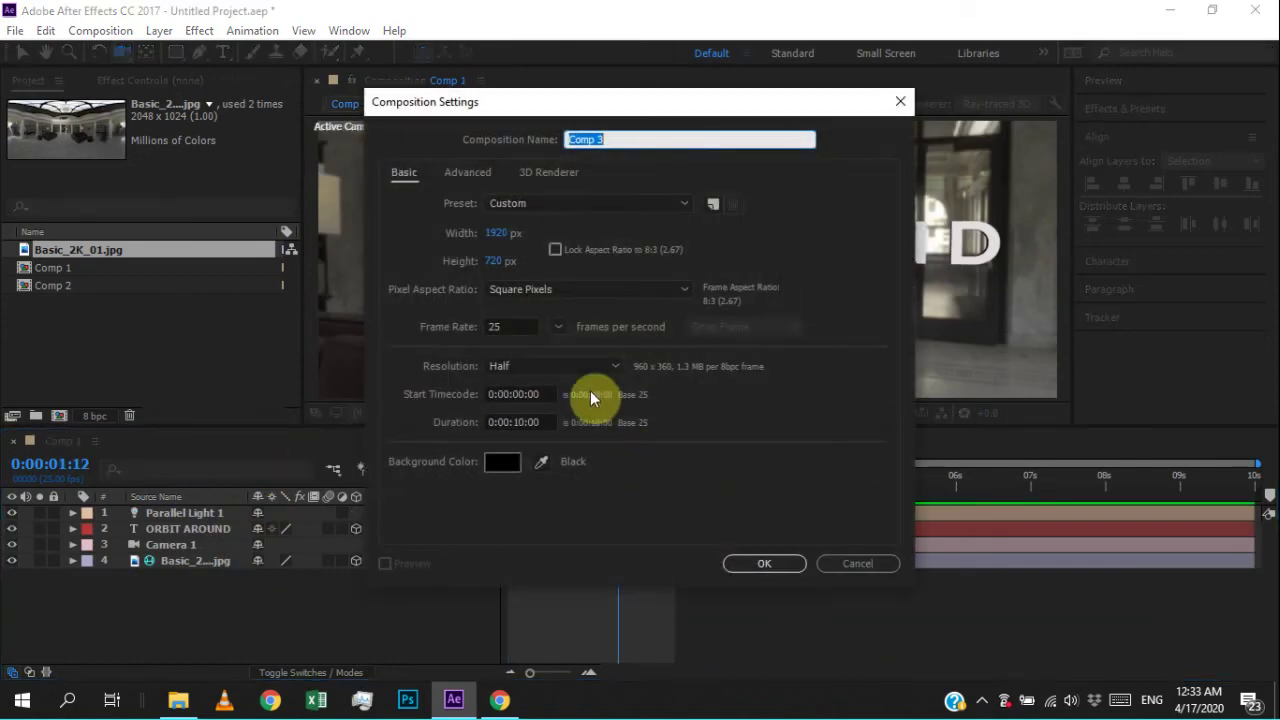
pyautogui.moveTo(628, 105); pyautogui.dragTo(656, 160)
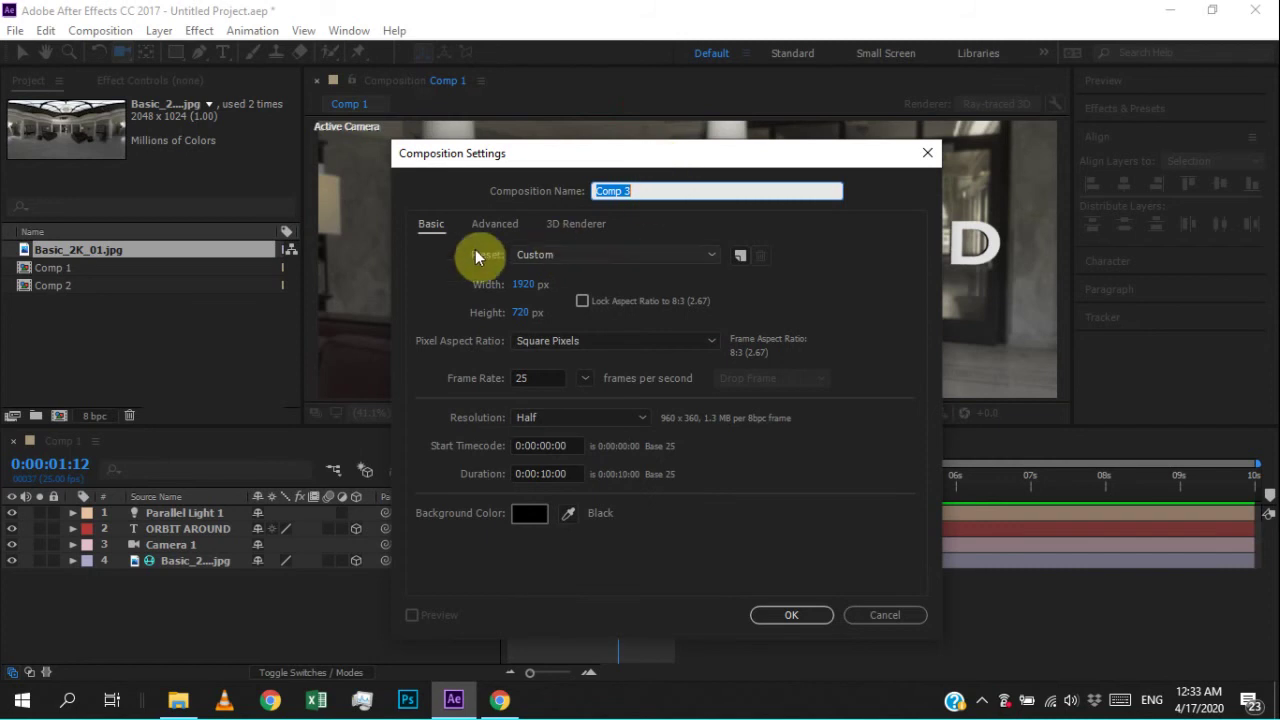
pyautogui.click(559, 221)
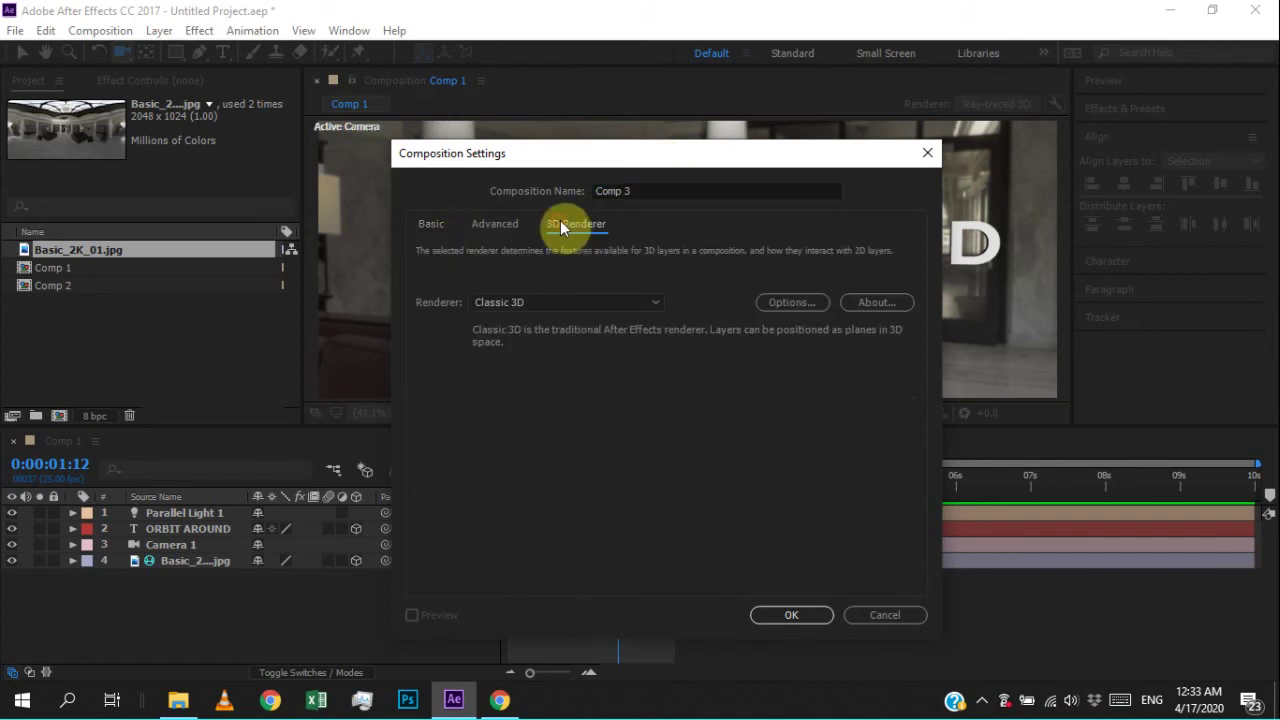
pyautogui.click(502, 300)
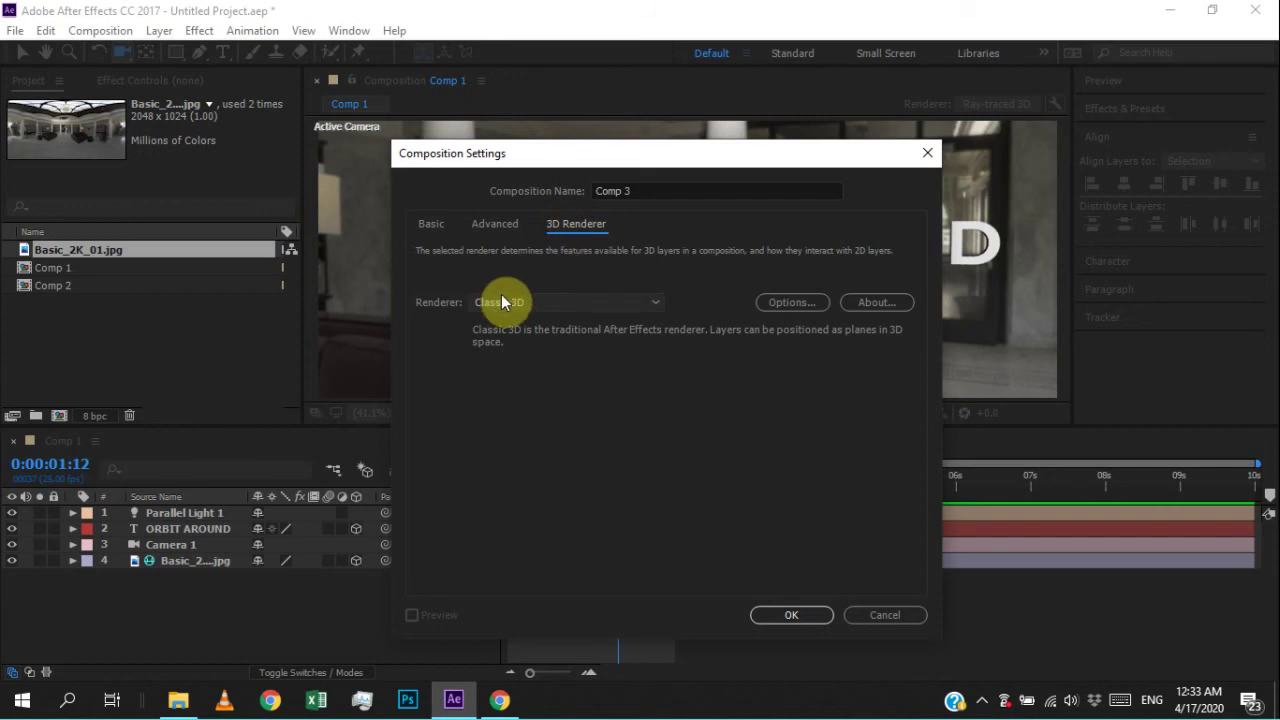
pyautogui.click(622, 300)
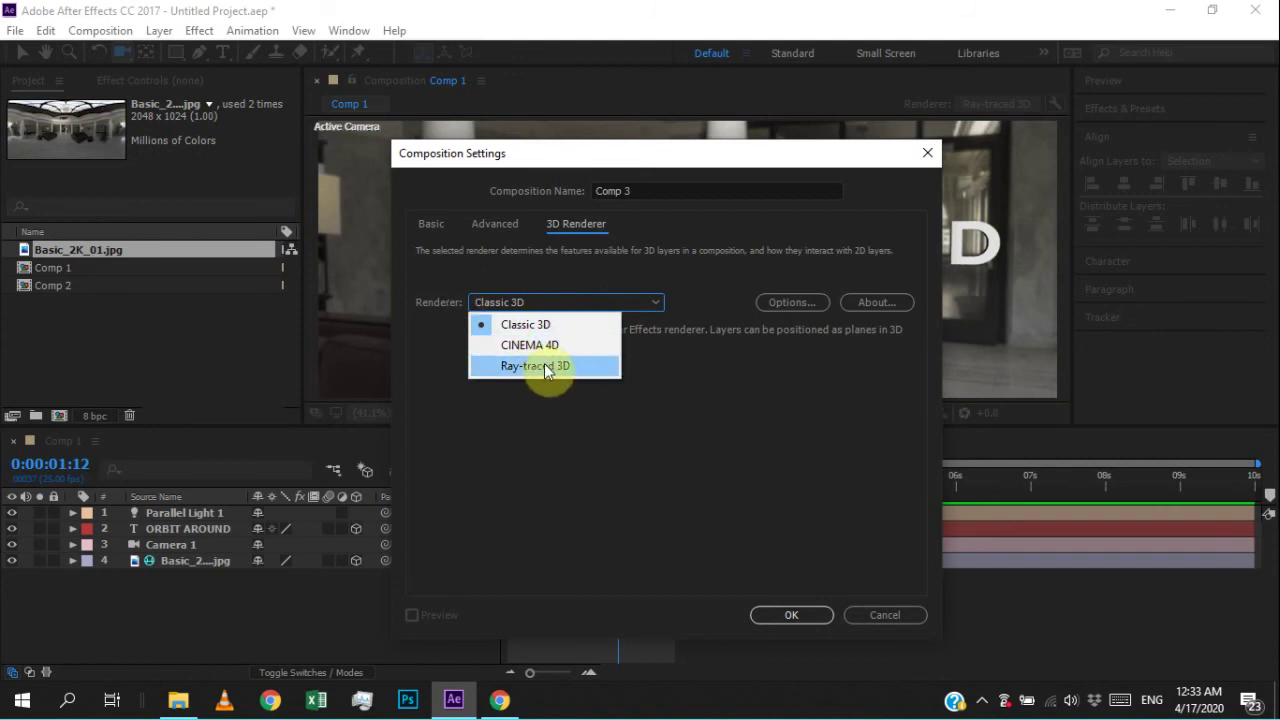
pyautogui.click(546, 367)
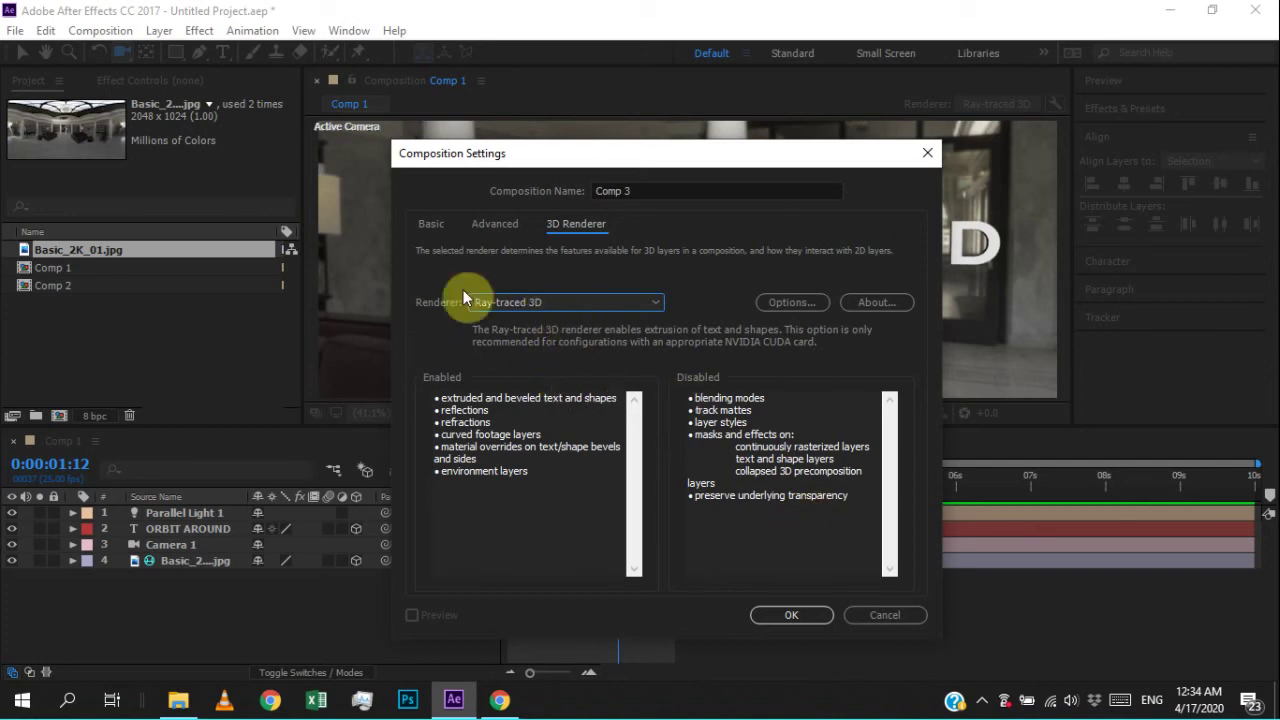
pyautogui.click(540, 303)
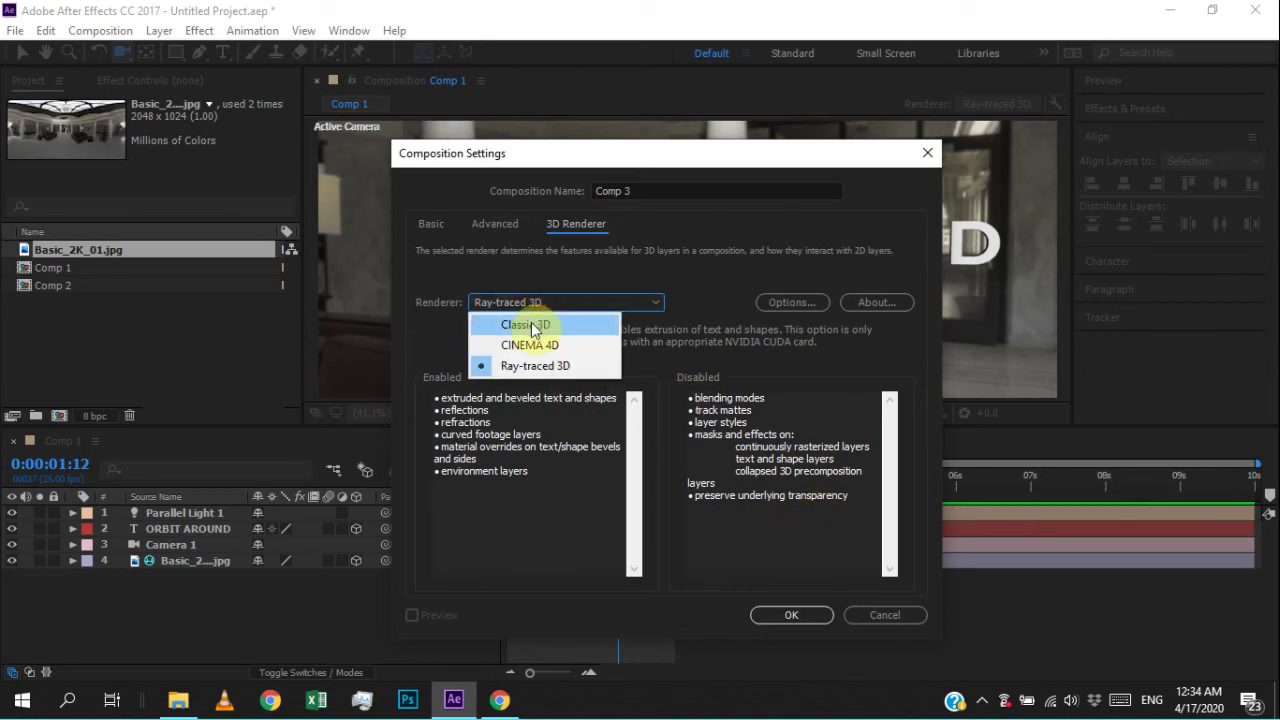
pyautogui.click(558, 370)
pyautogui.click(803, 615)
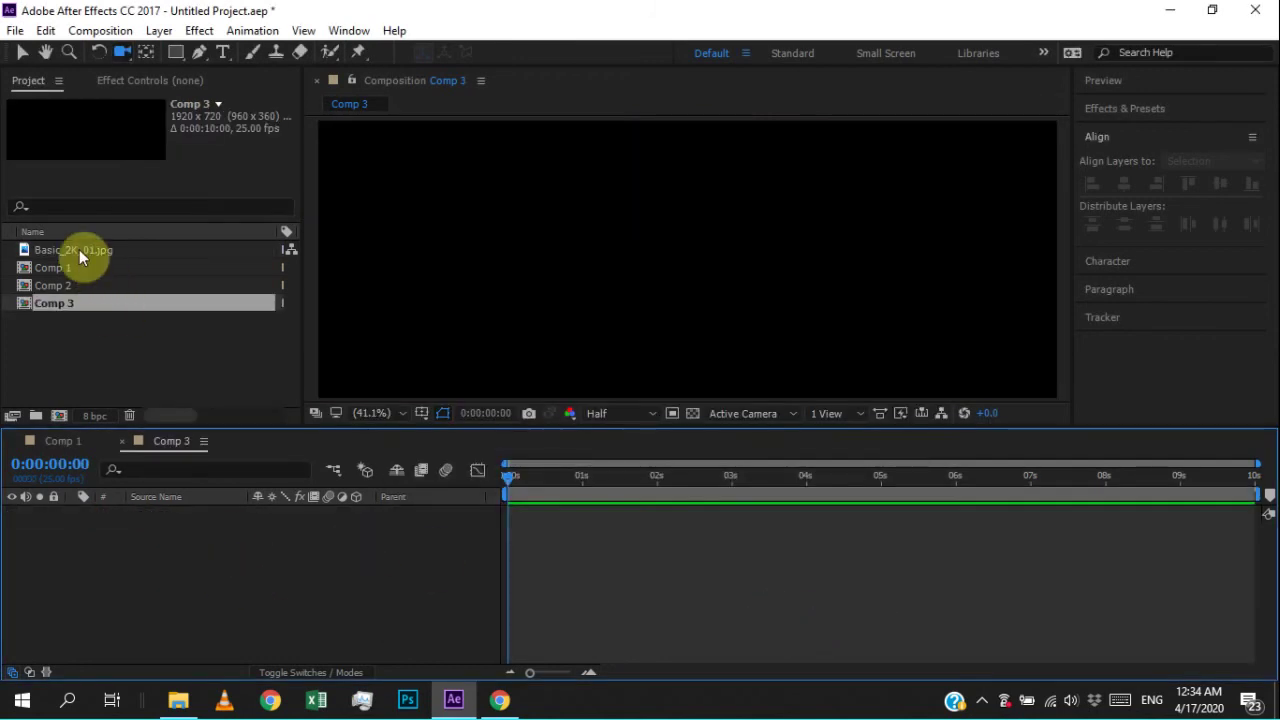
# - Add Basic_2K_01.jpg to the new composition and centre it in the frame
pyautogui.moveTo(97, 252); pyautogui.dragTo(122, 569)
pyautogui.scroll(-4, 740, 248)
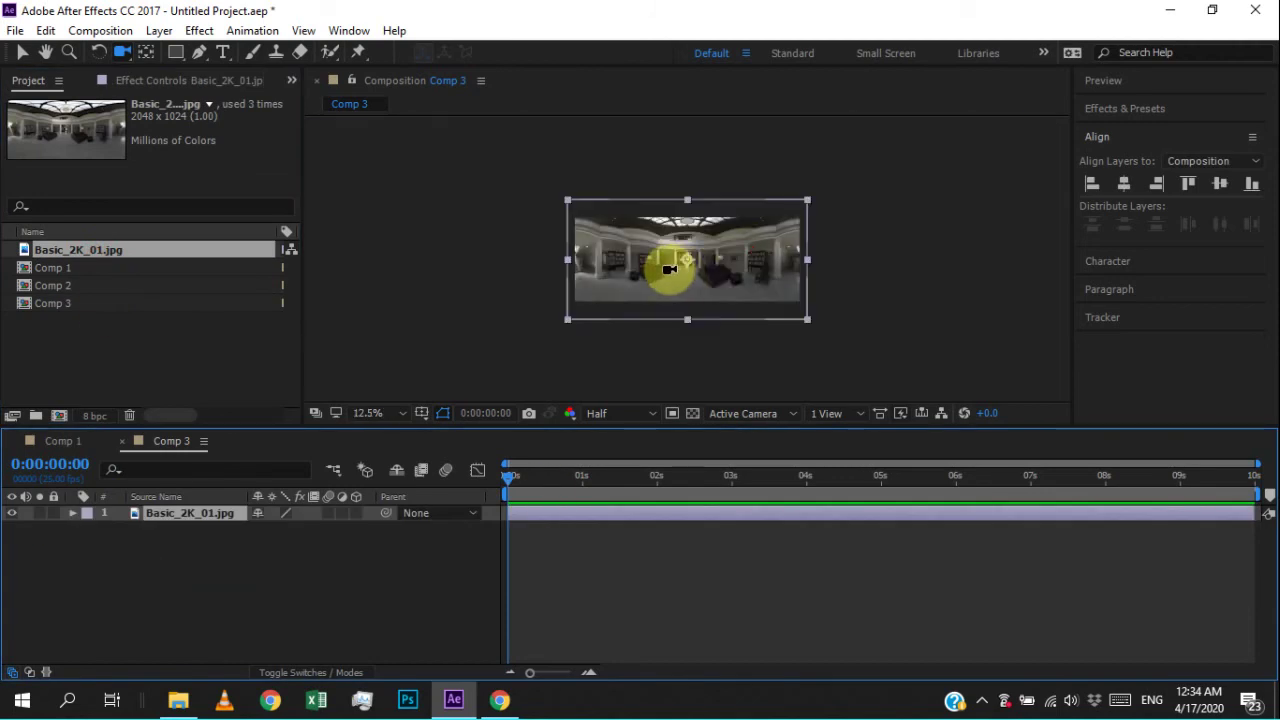
pyautogui.scroll(2, 671, 269)
pyautogui.click(1123, 184)
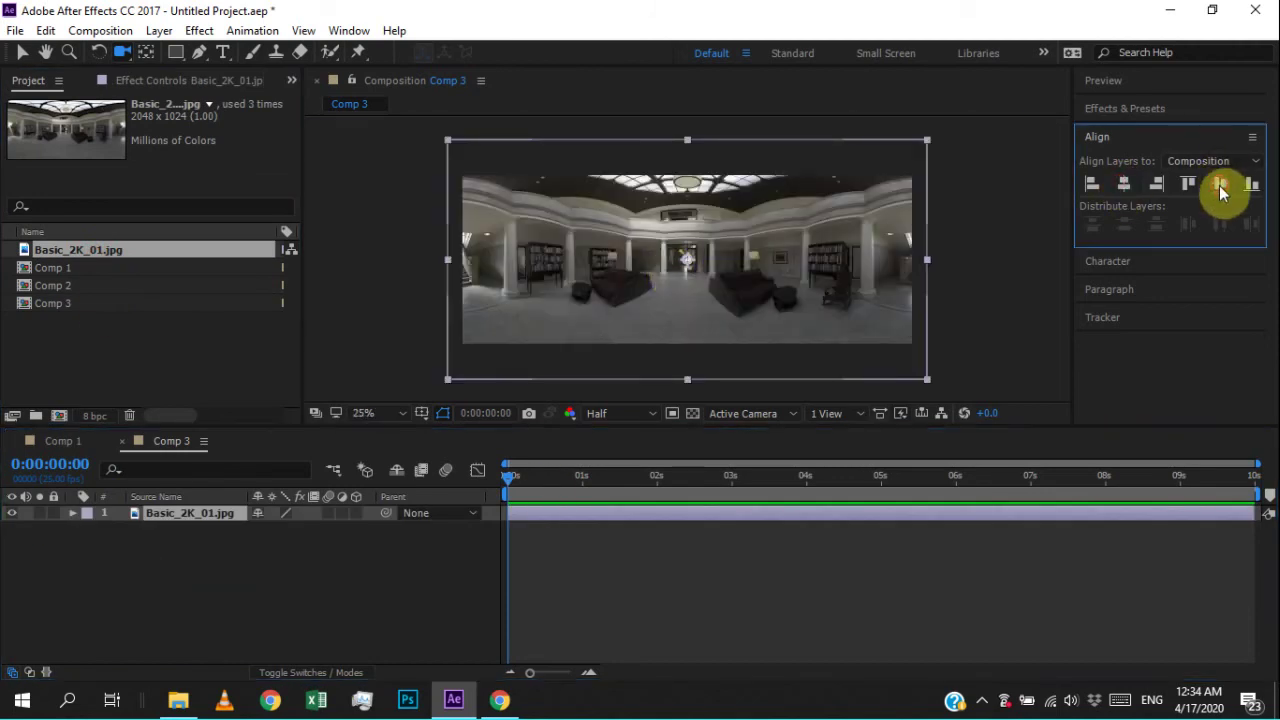
# - Scale the Basic_2K_01.jpg layer up to 181% and check how far it extends beyond the frame
pyautogui.press('v')
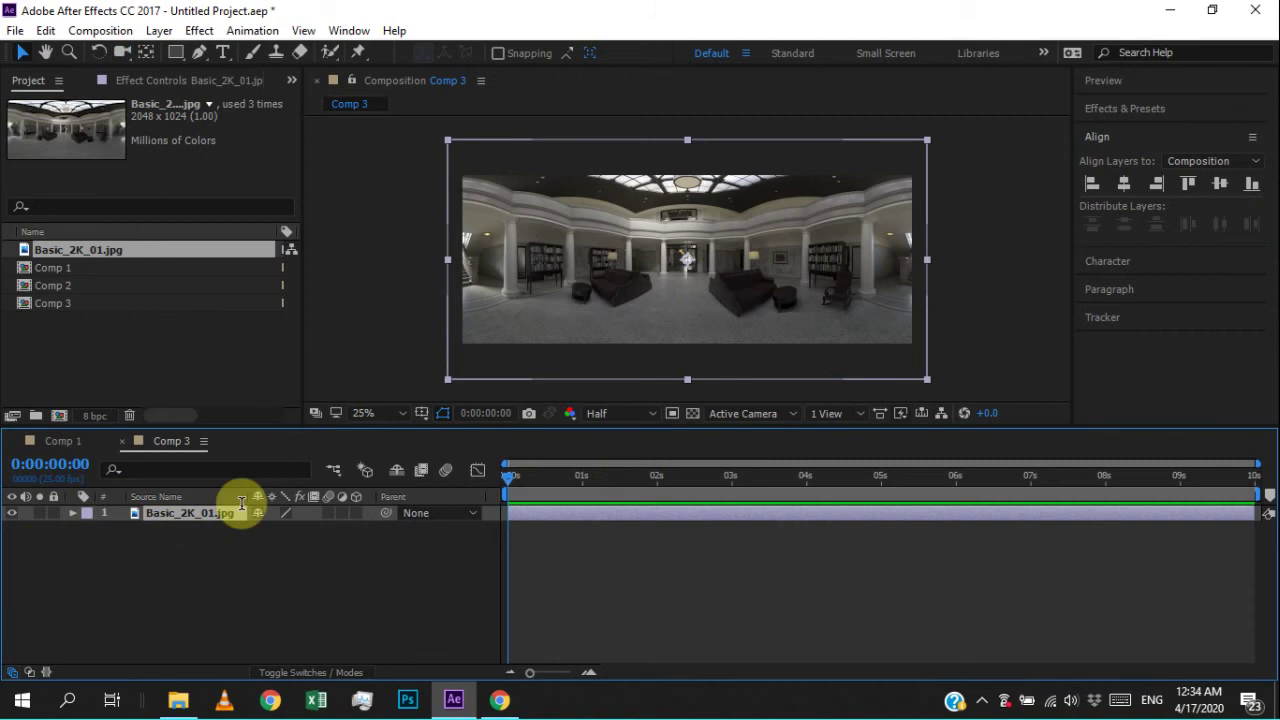
pyautogui.press('s')
pyautogui.moveTo(289, 540); pyautogui.dragTo(400, 526)
pyautogui.press('s')
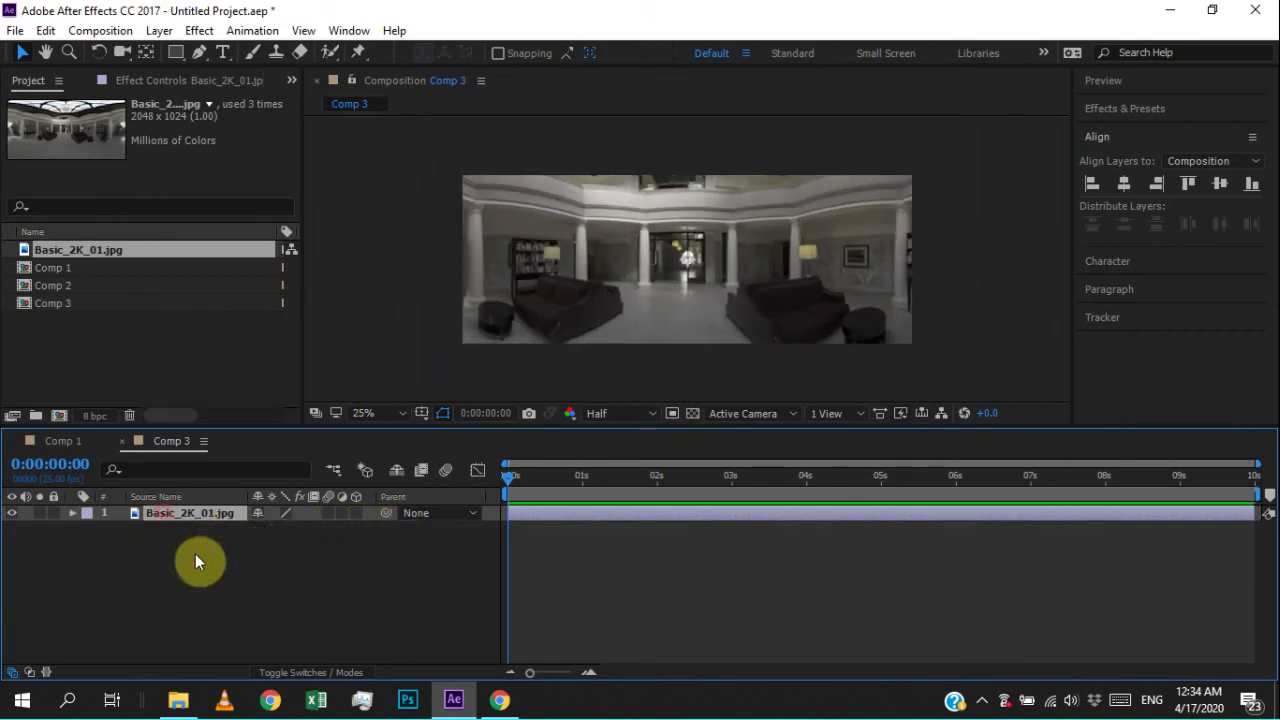
pyautogui.click(196, 552)
pyautogui.click(202, 512)
pyautogui.scroll(-3, 790, 229)
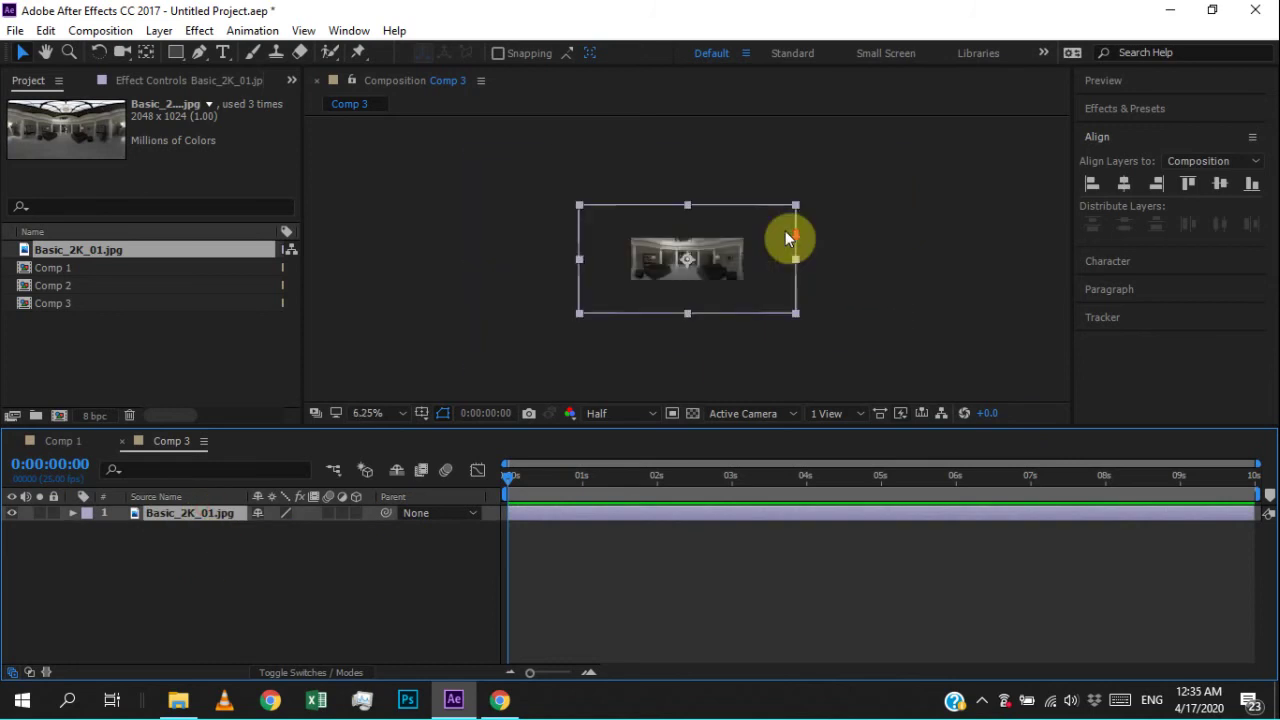
pyautogui.scroll(3, 784, 233)
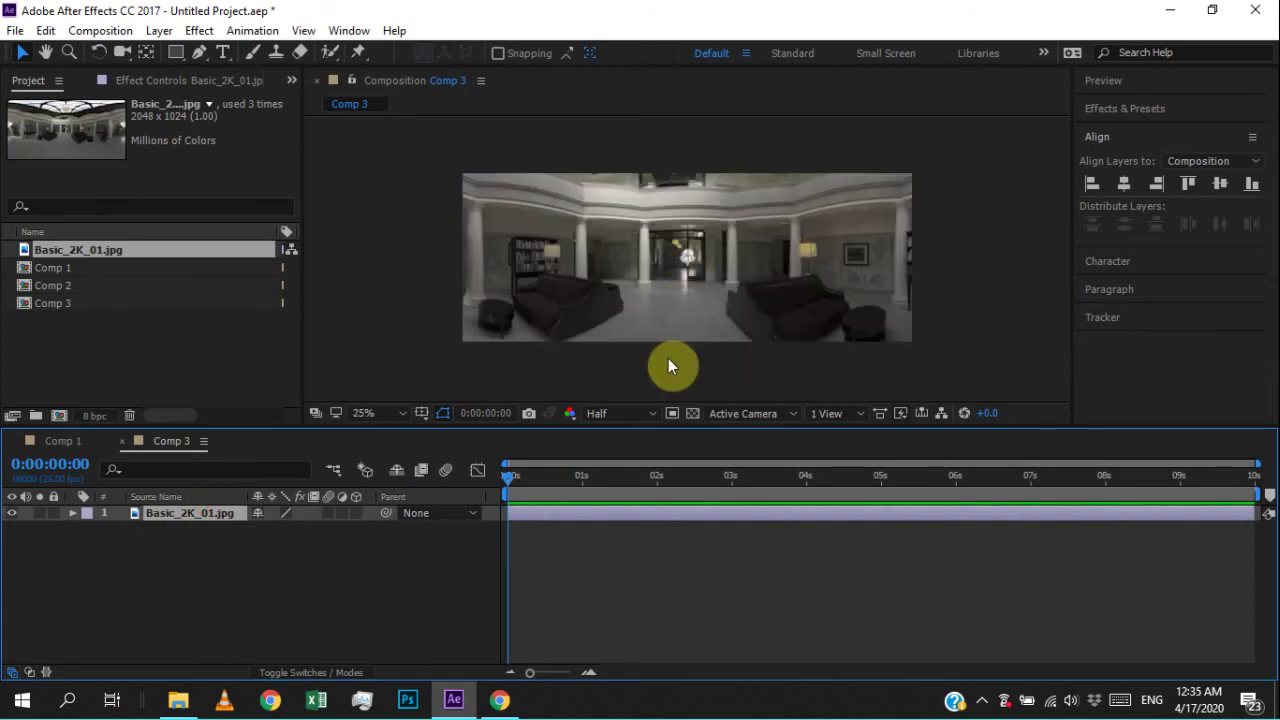
# - Set the Basic_2K_01.jpg layer's scale to 200%
pyautogui.press('s')
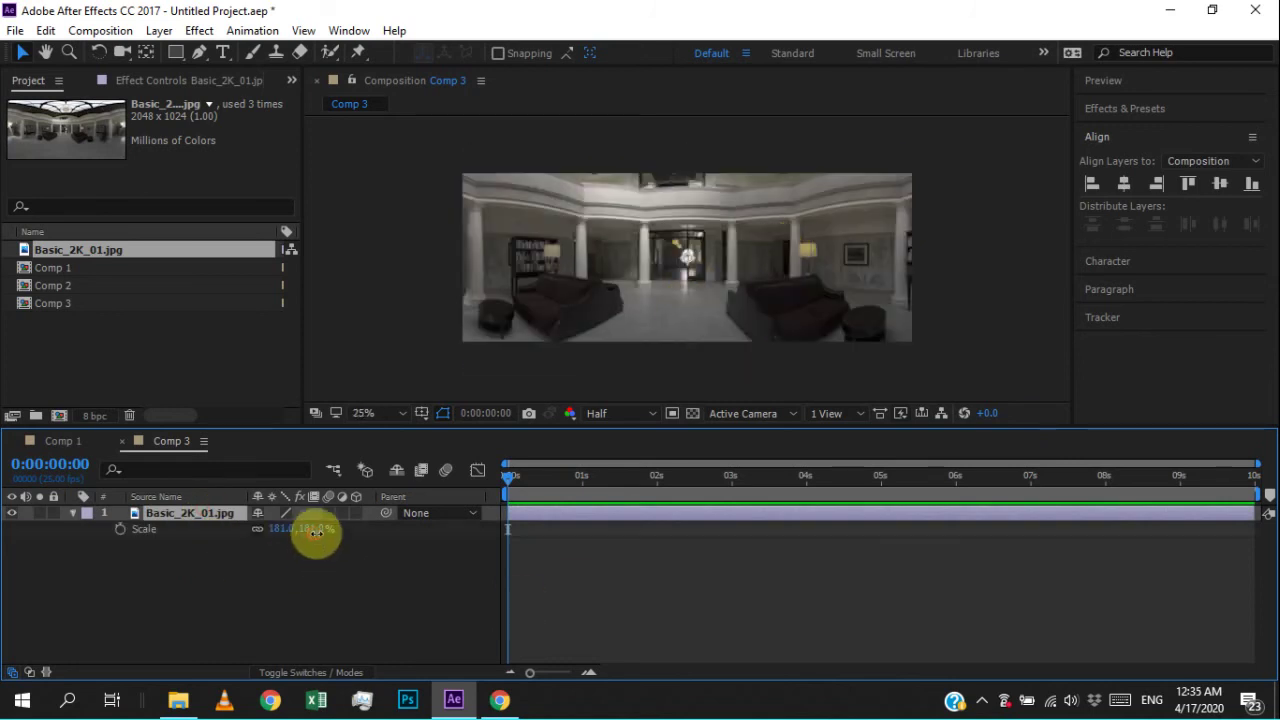
pyautogui.click(313, 530)
pyautogui.write('200')
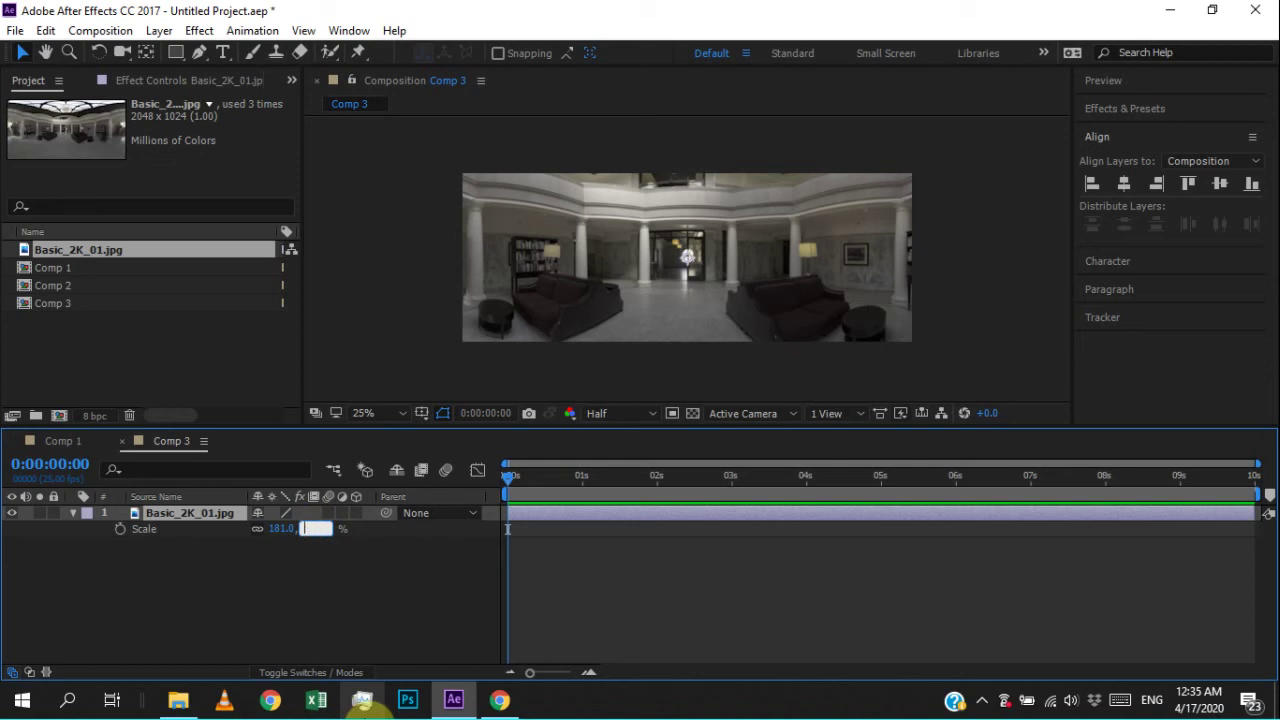
pyautogui.press('Return')
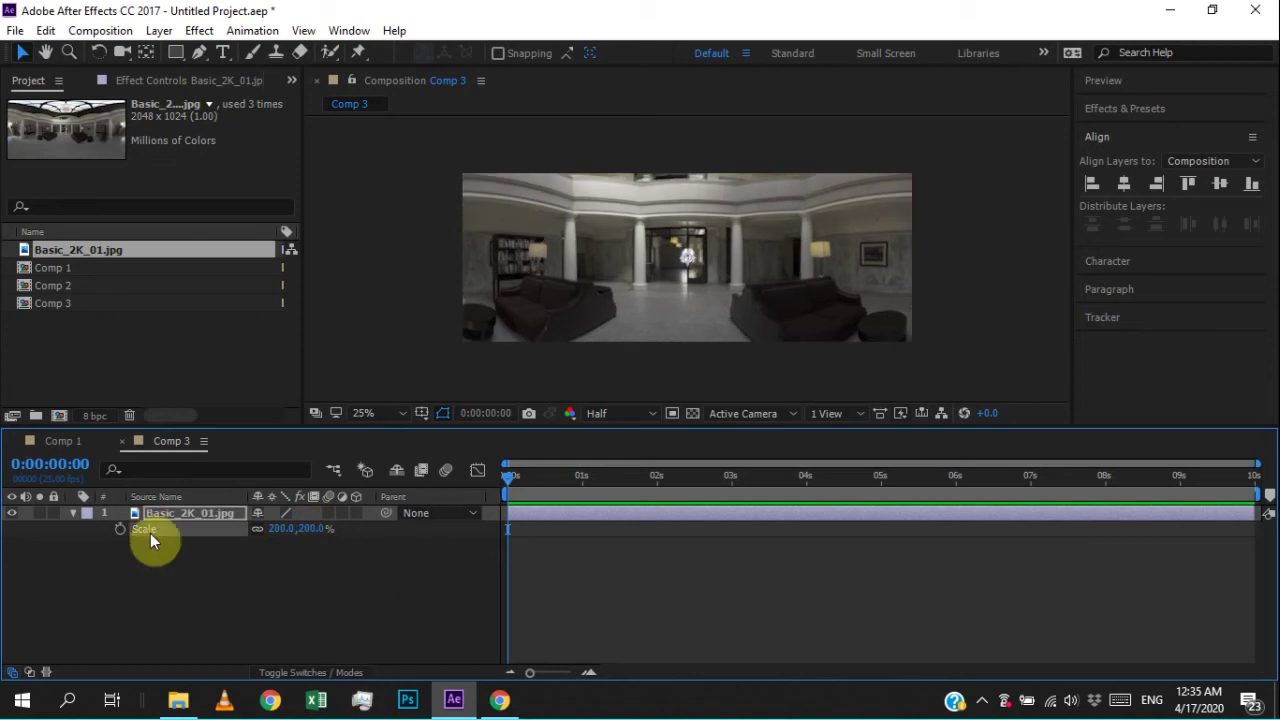
pyautogui.click(73, 513)
pyautogui.click(189, 568)
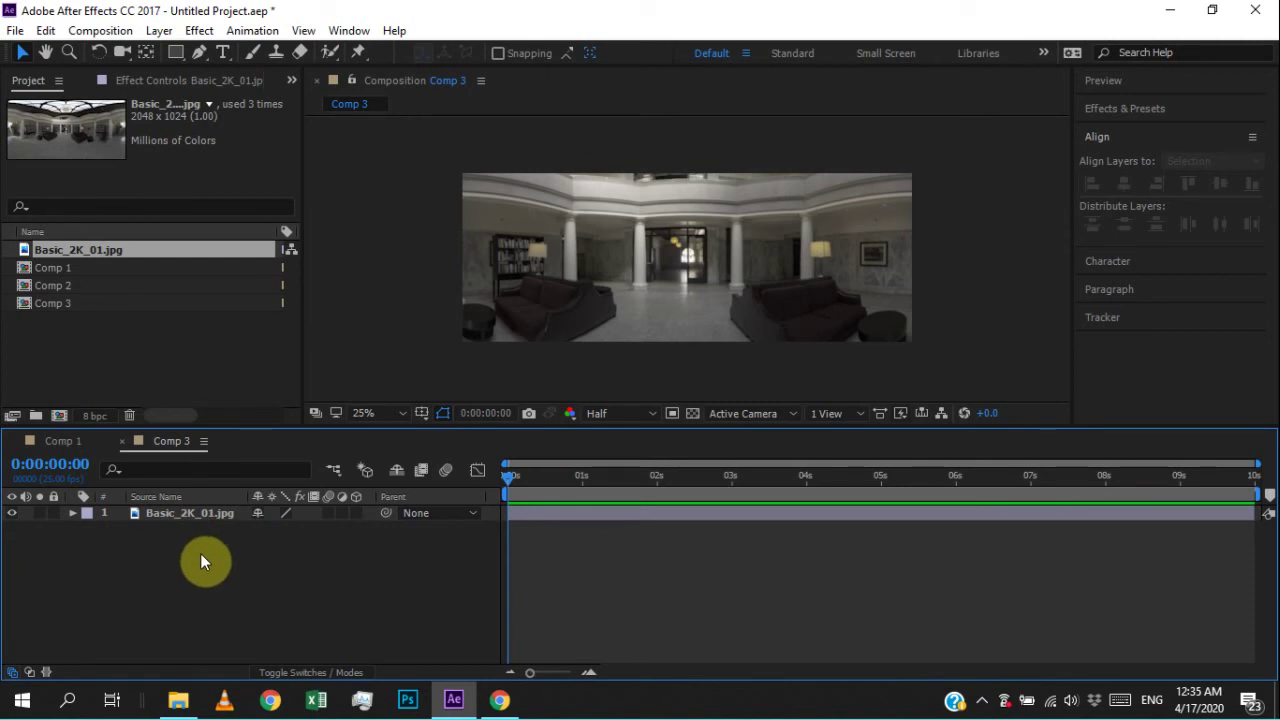
# - Create a text layer reading "3D CAMERA" in the composition
pyautogui.hotkey('ctrl', 'alt', 'shift', 't')
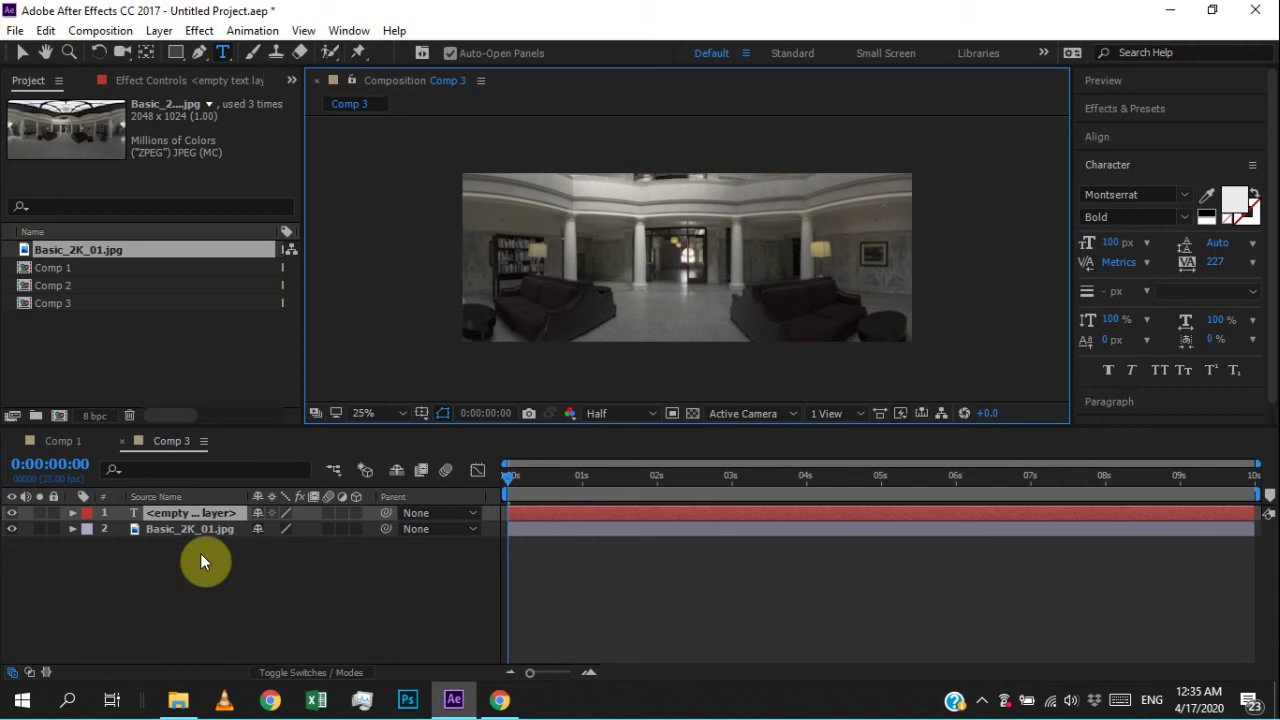
pyautogui.write('3D C')
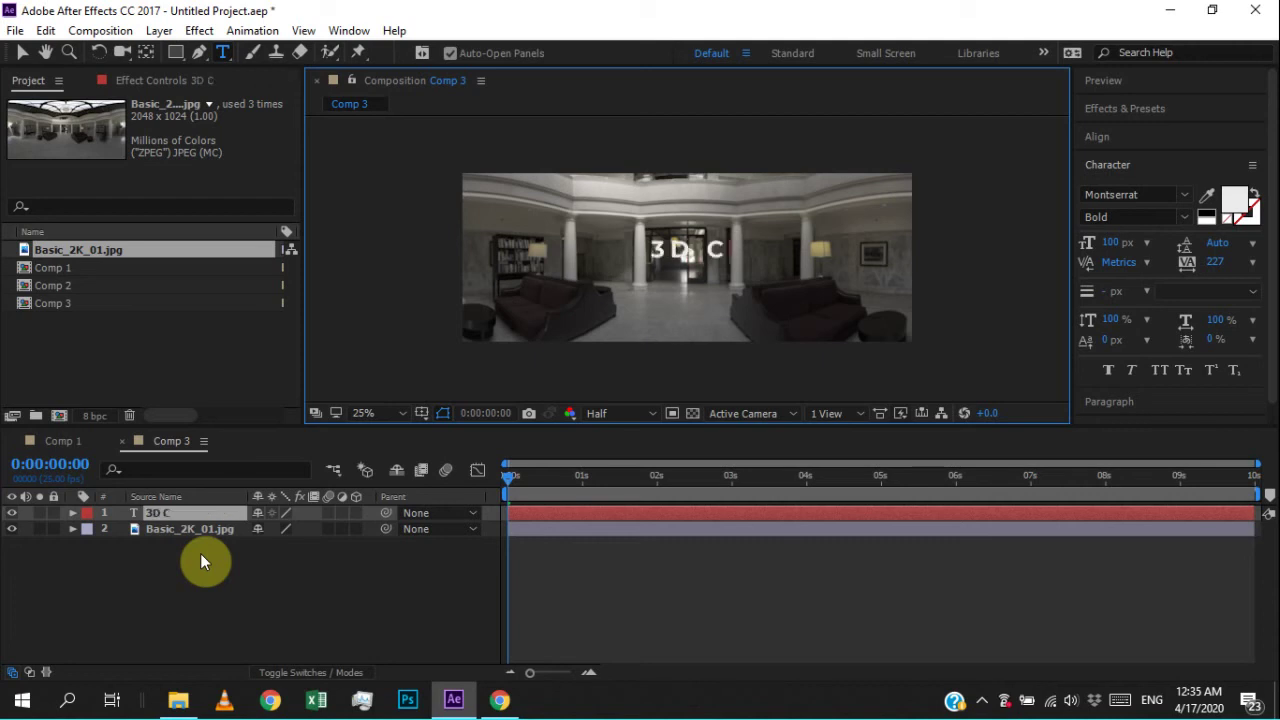
pyautogui.write('AMERA')
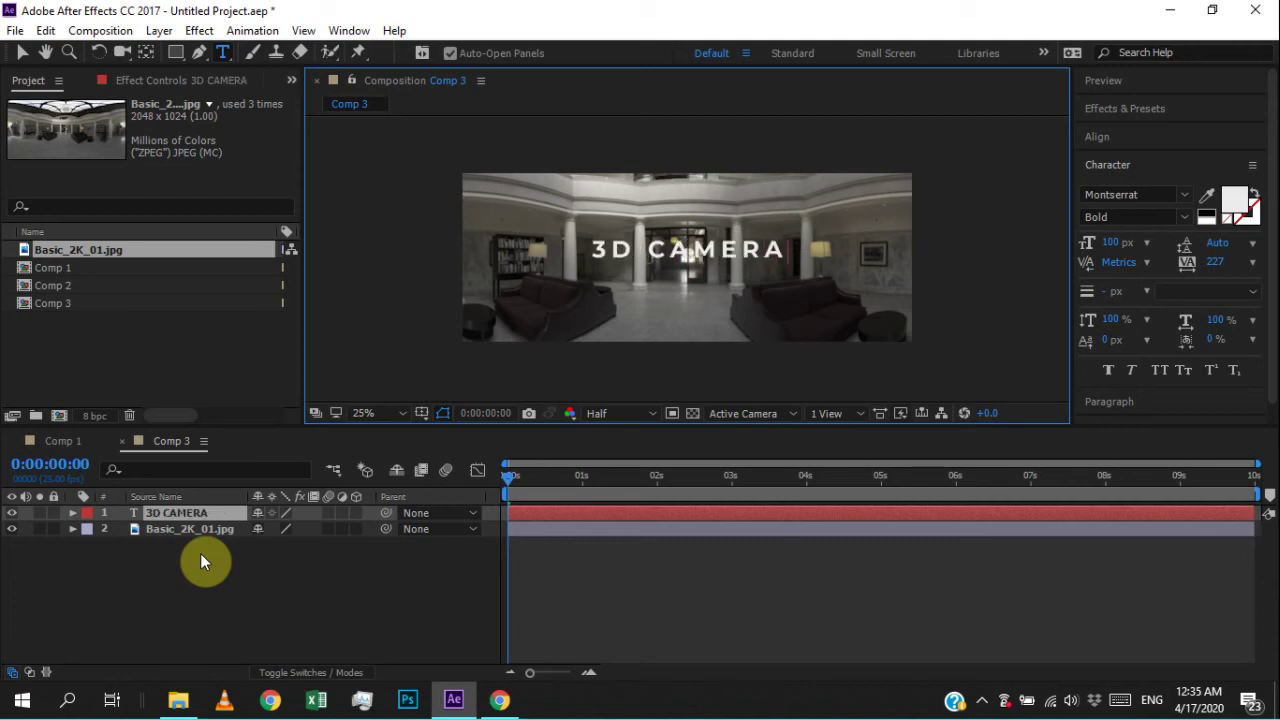
pyautogui.press('KP_Enter')
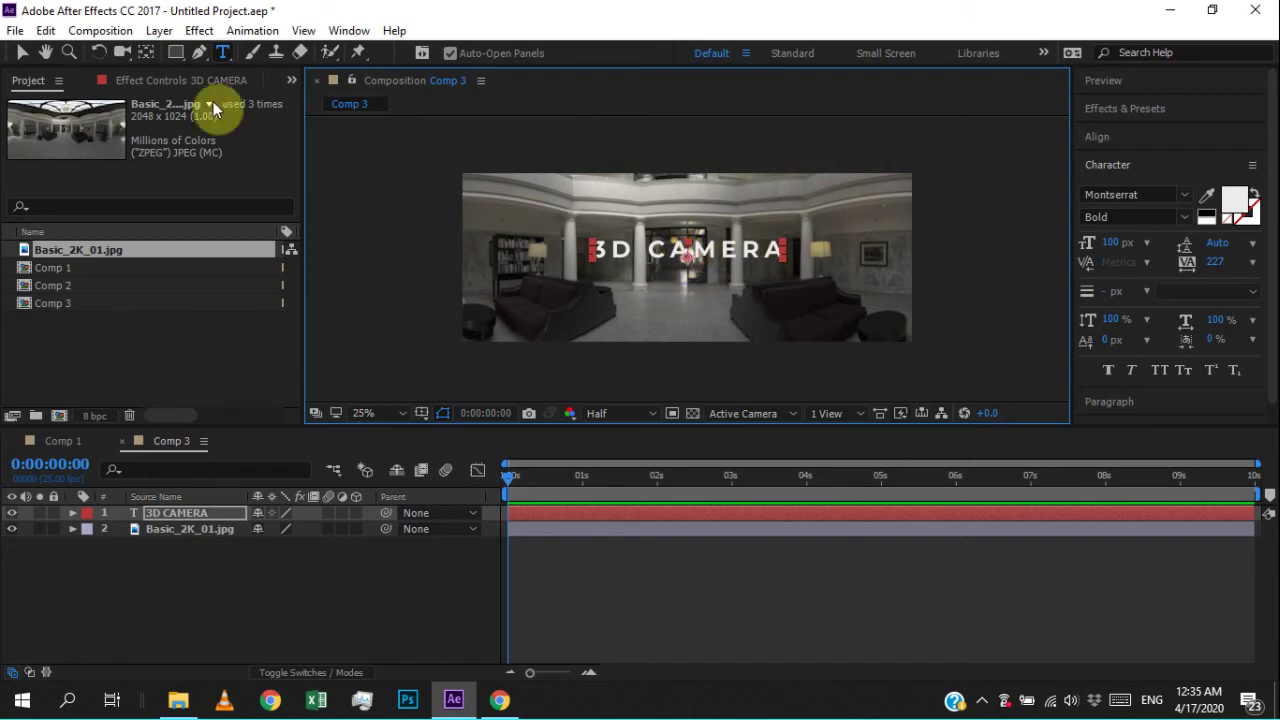
# - Centre the 3D CAMERA layer's anchor point on the text and align the layer to the middle of the composition
pyautogui.click(147, 57)
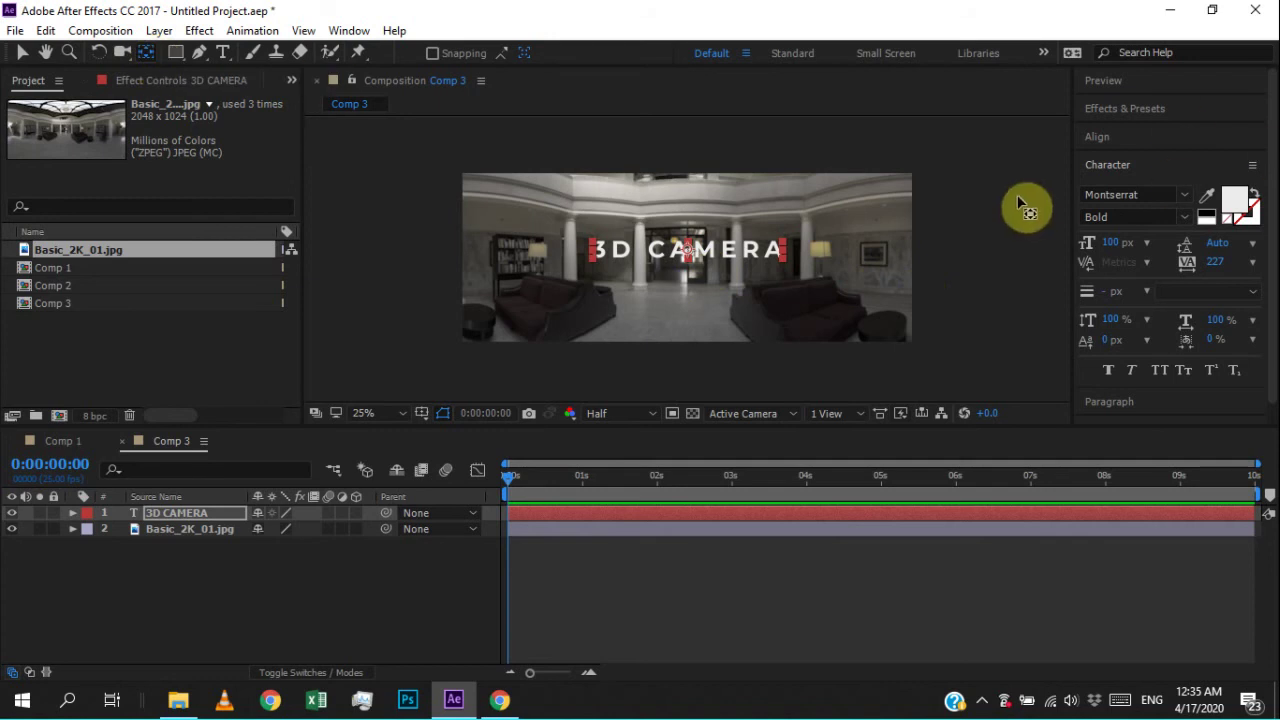
pyautogui.click(1119, 138)
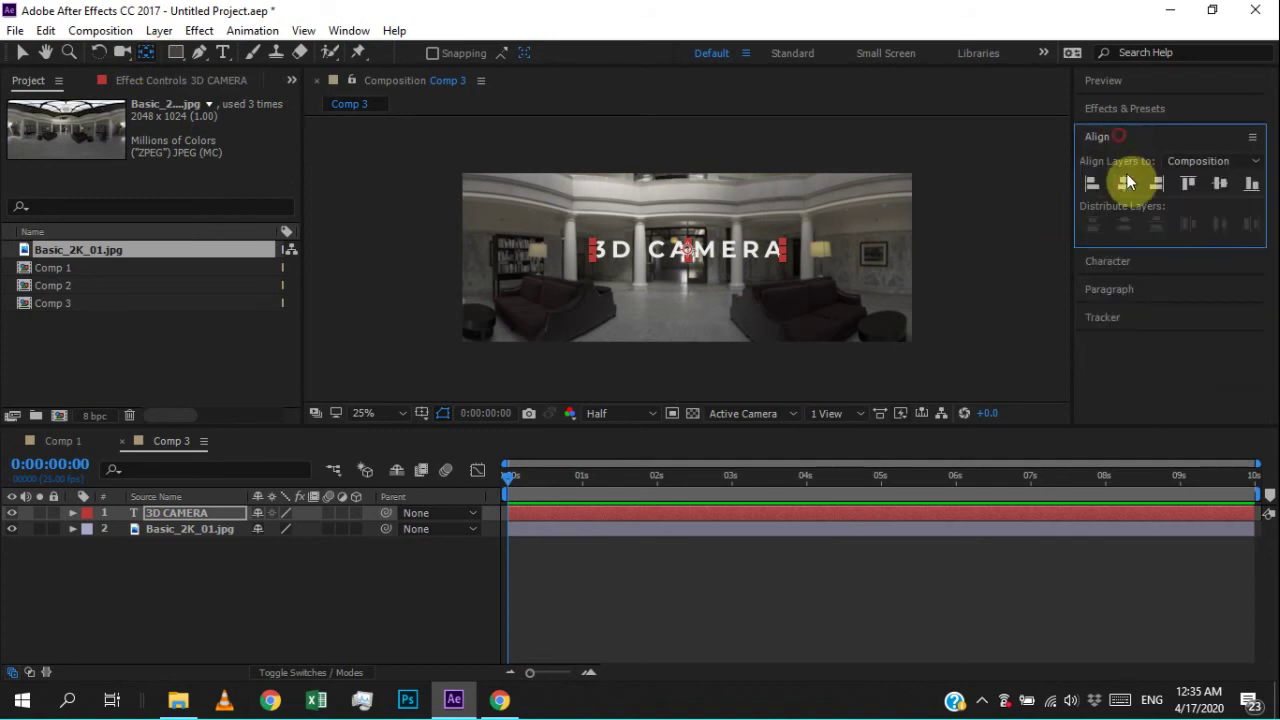
pyautogui.click(1214, 185)
pyautogui.click(192, 600)
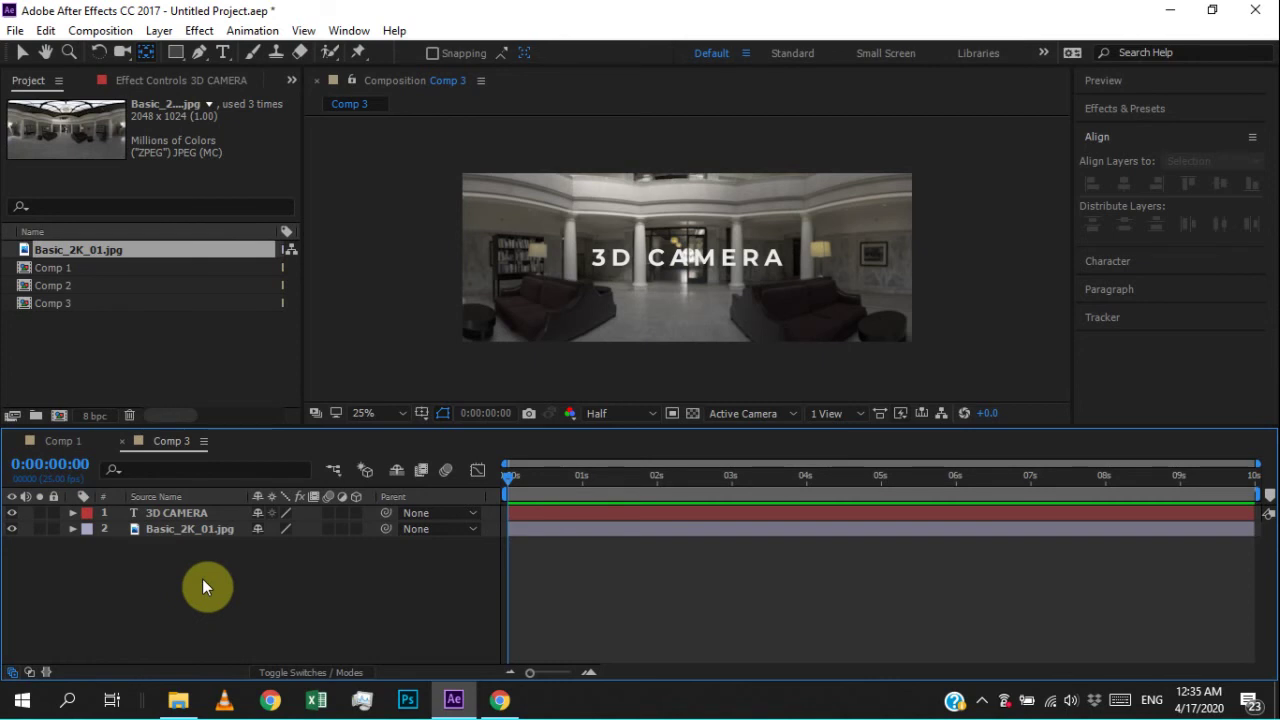
# - Add a two-node camera with the 28mm preset to the composition
pyautogui.hotkey('ctrl', 'alt', 'shift', 'c')
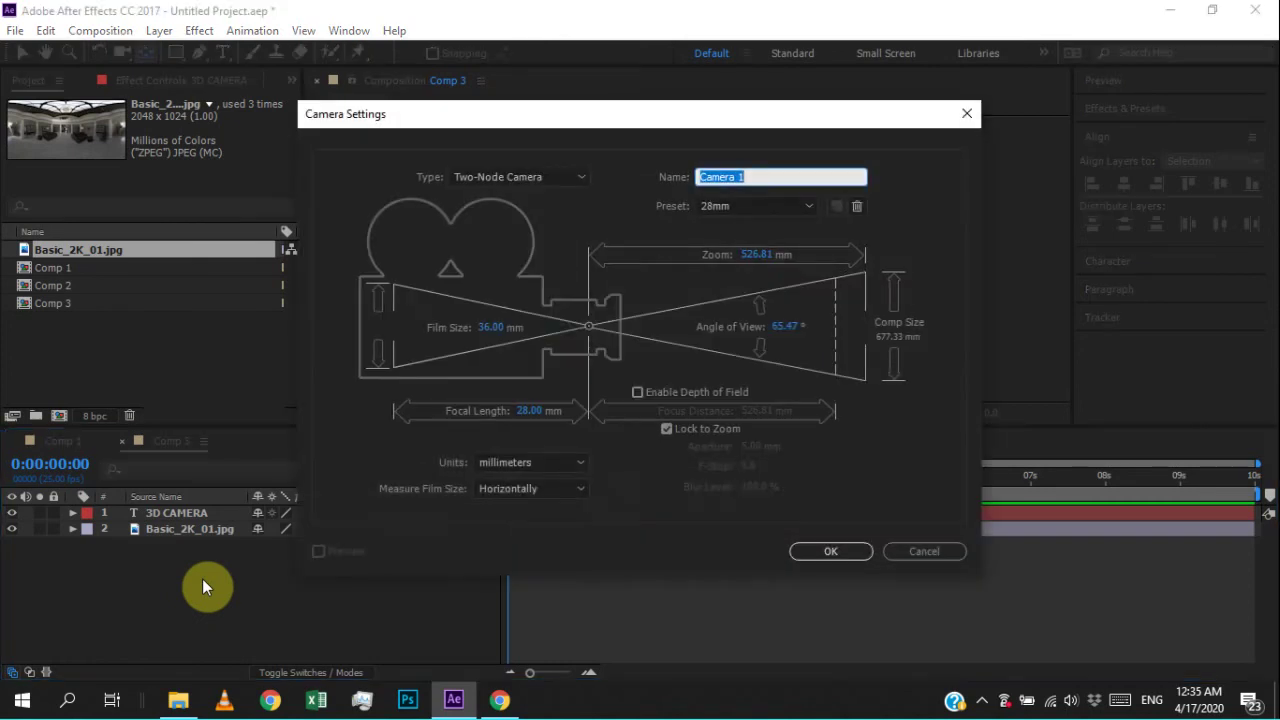
pyautogui.click(748, 209)
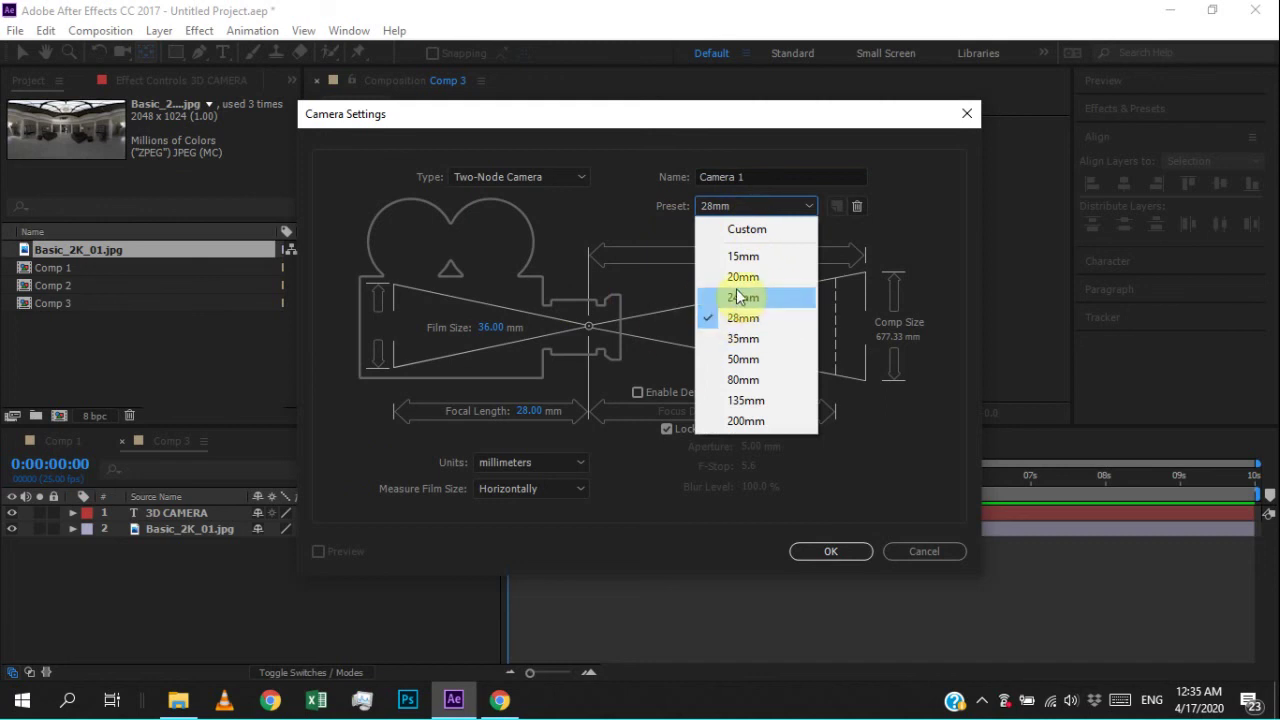
pyautogui.click(740, 300)
pyautogui.click(760, 207)
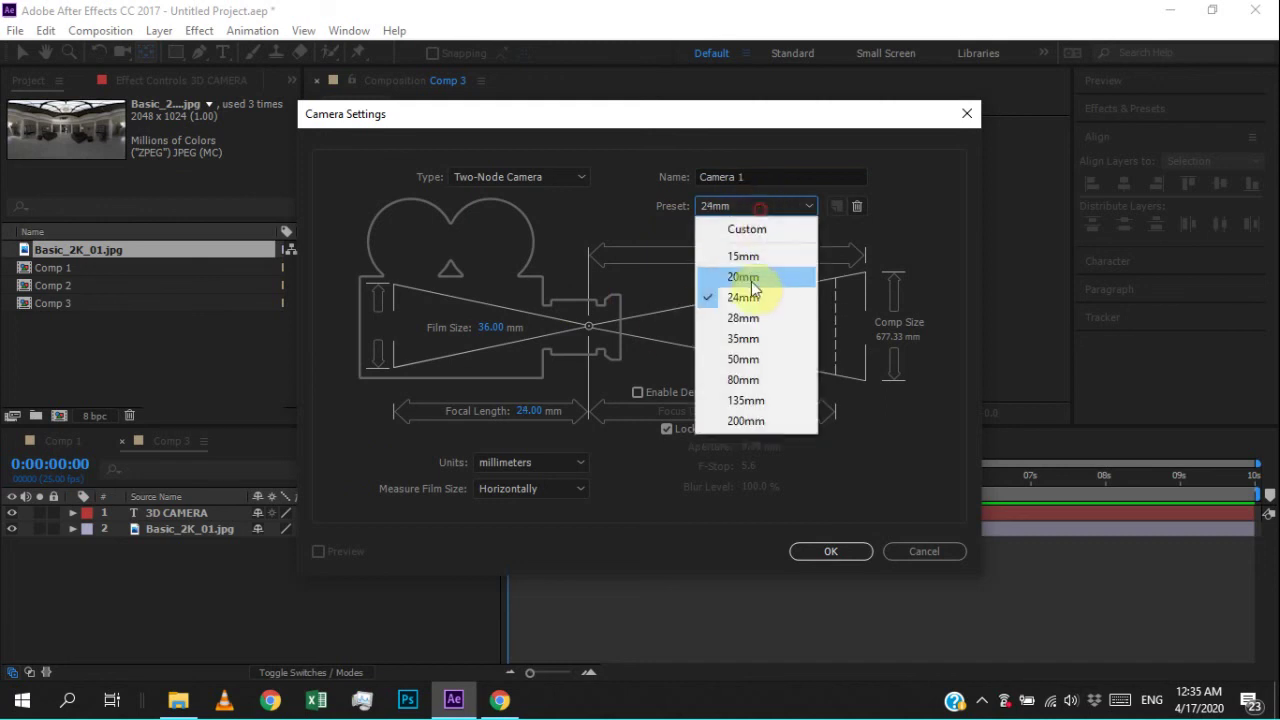
pyautogui.click(745, 318)
pyautogui.click(820, 553)
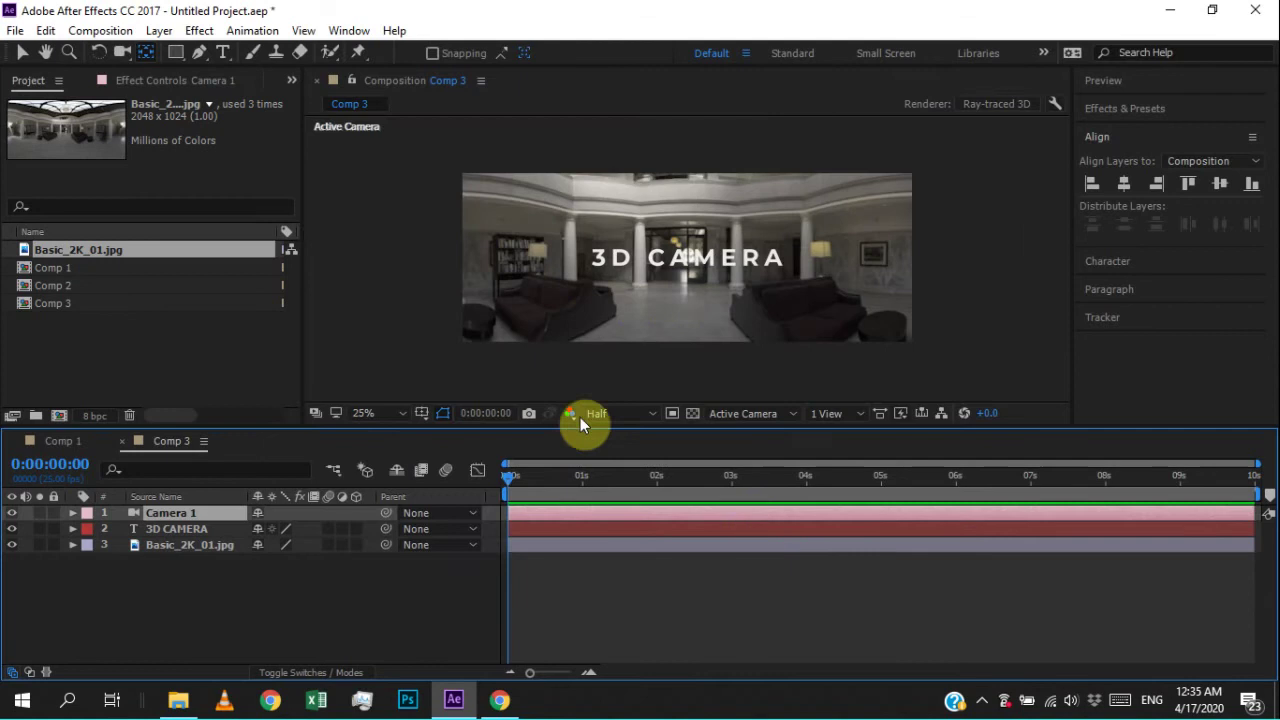
pyautogui.click(176, 577)
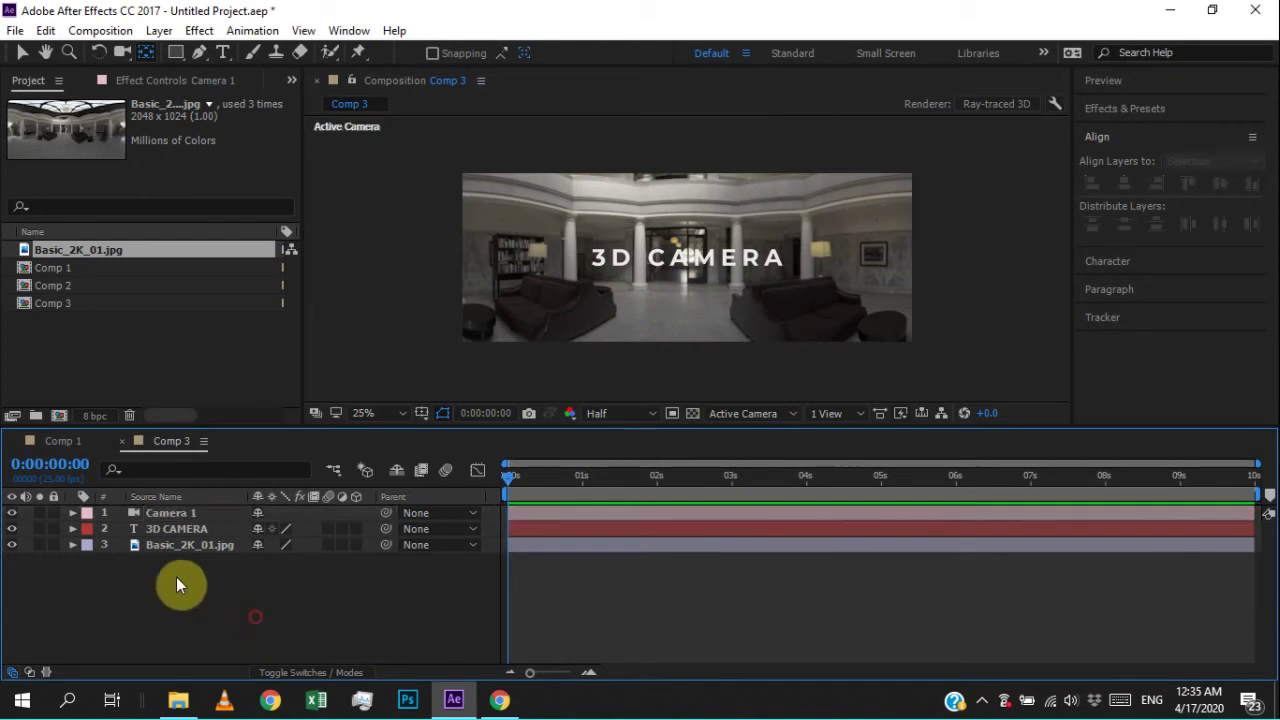
# - Make the Basic_2K_01.jpg and 3D CAMERA layers 3D, and fit the composition in the viewer
pyautogui.click(184, 514)
pyautogui.click(183, 530)
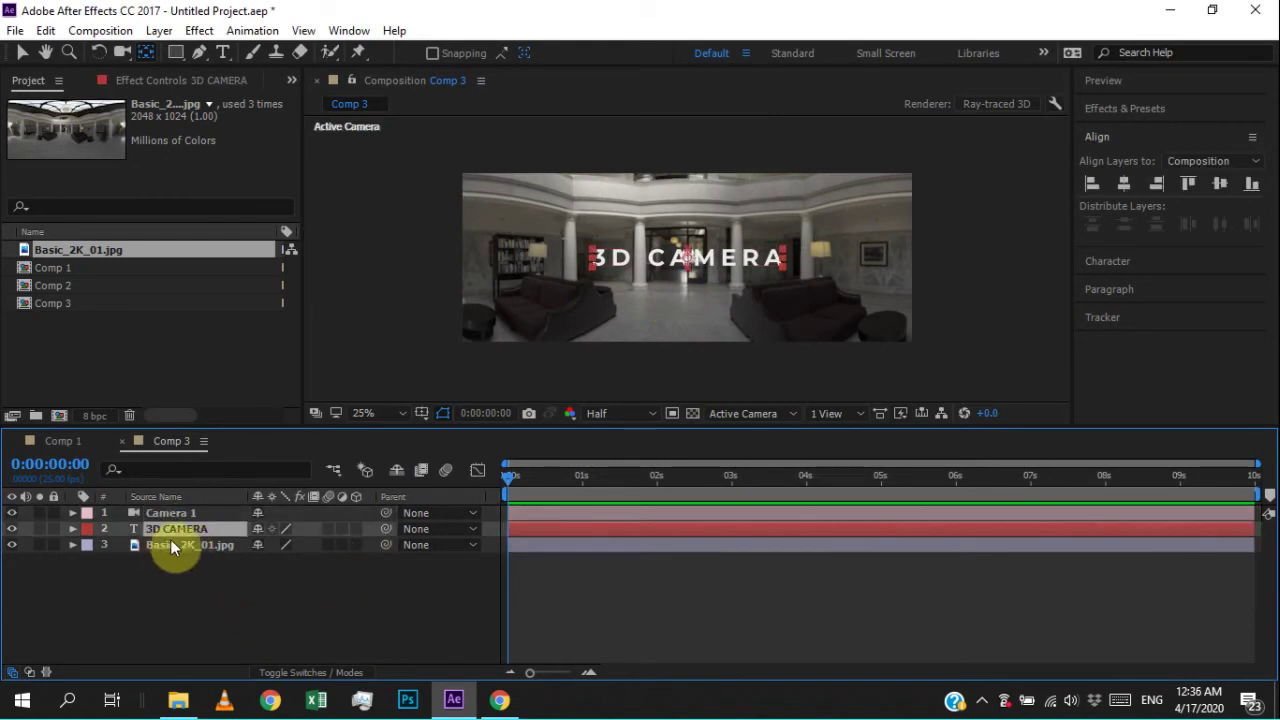
pyautogui.click(172, 544)
pyautogui.scroll(-1, 634, 251)
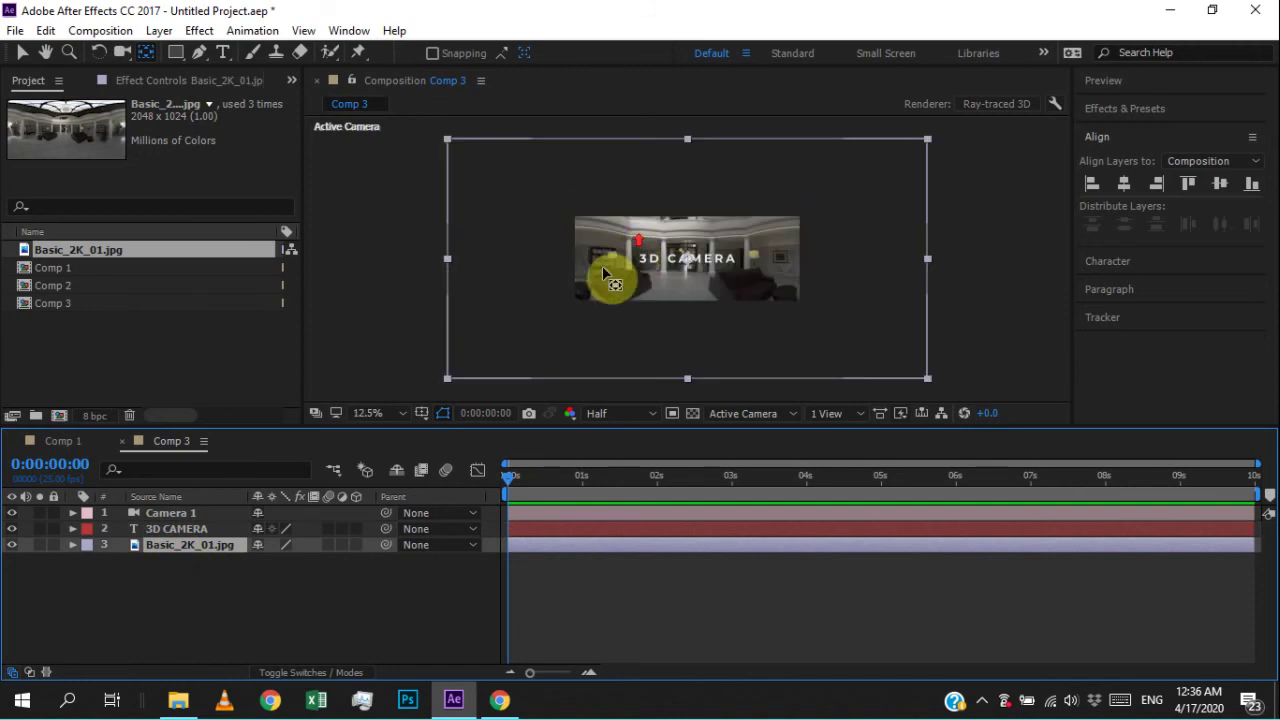
pyautogui.click(197, 546)
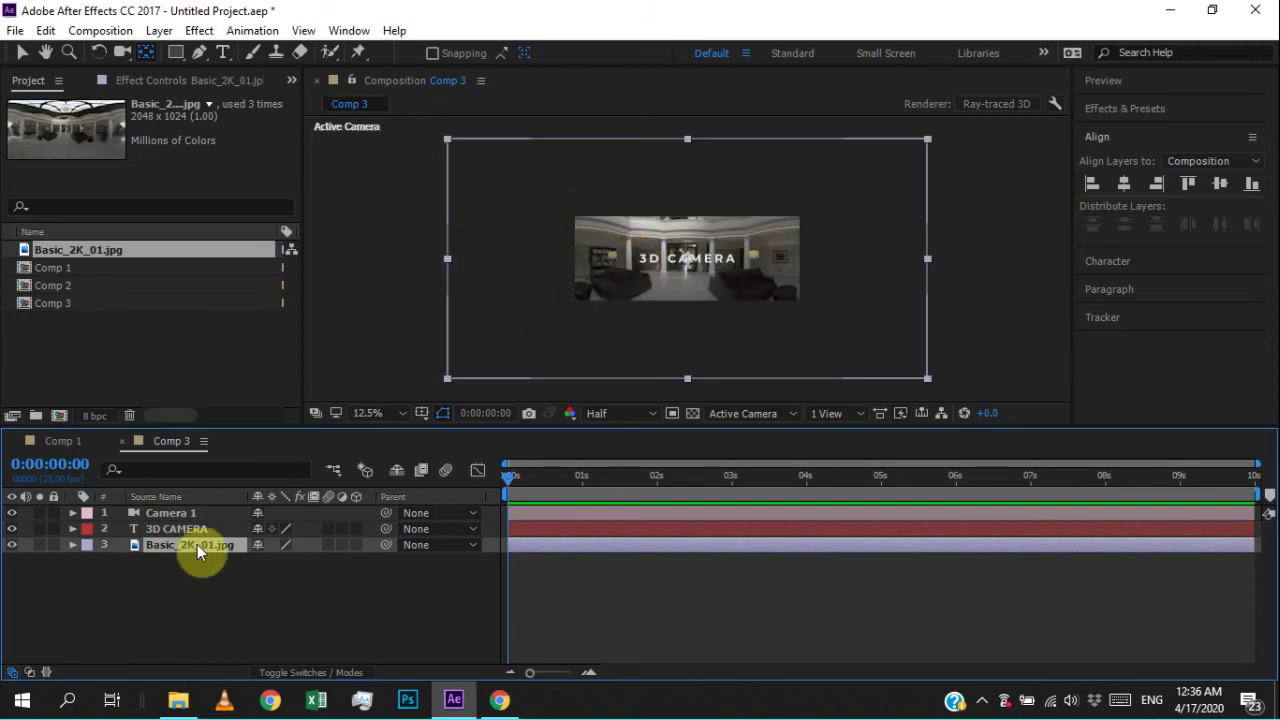
pyautogui.click(358, 546)
pyautogui.click(357, 529)
pyautogui.press('/')
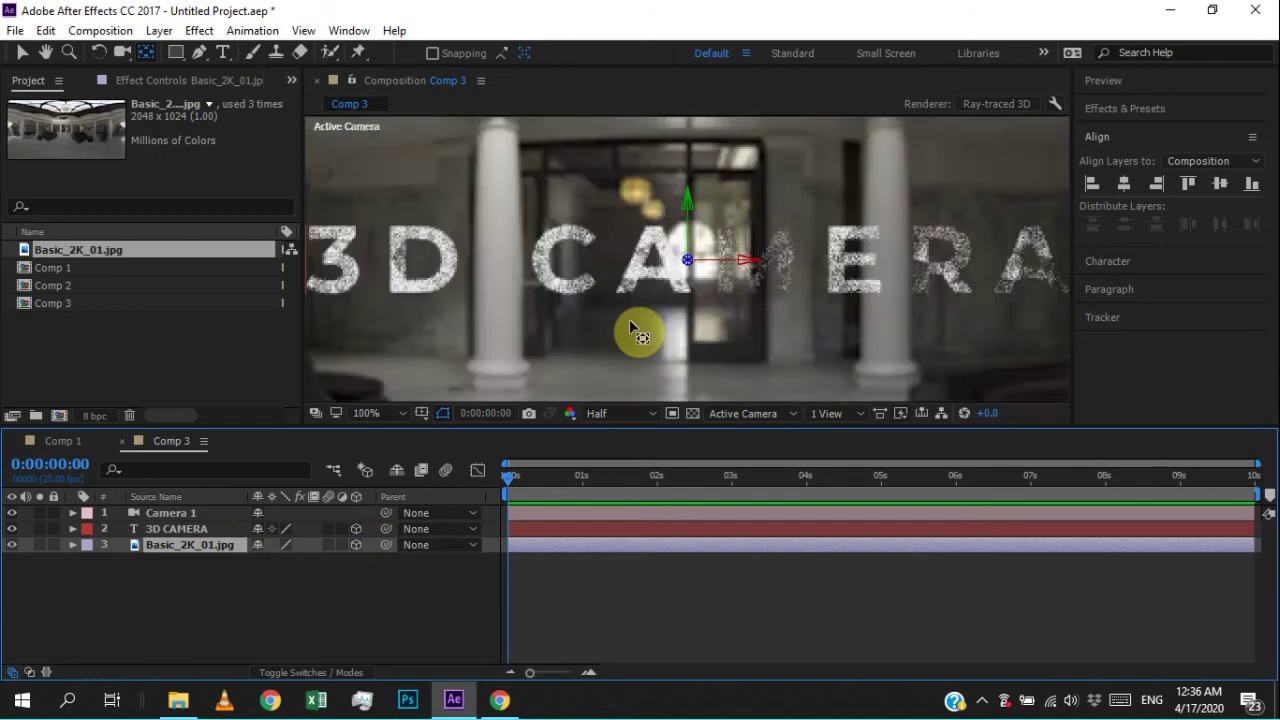
pyautogui.hotkey('shift', '/')
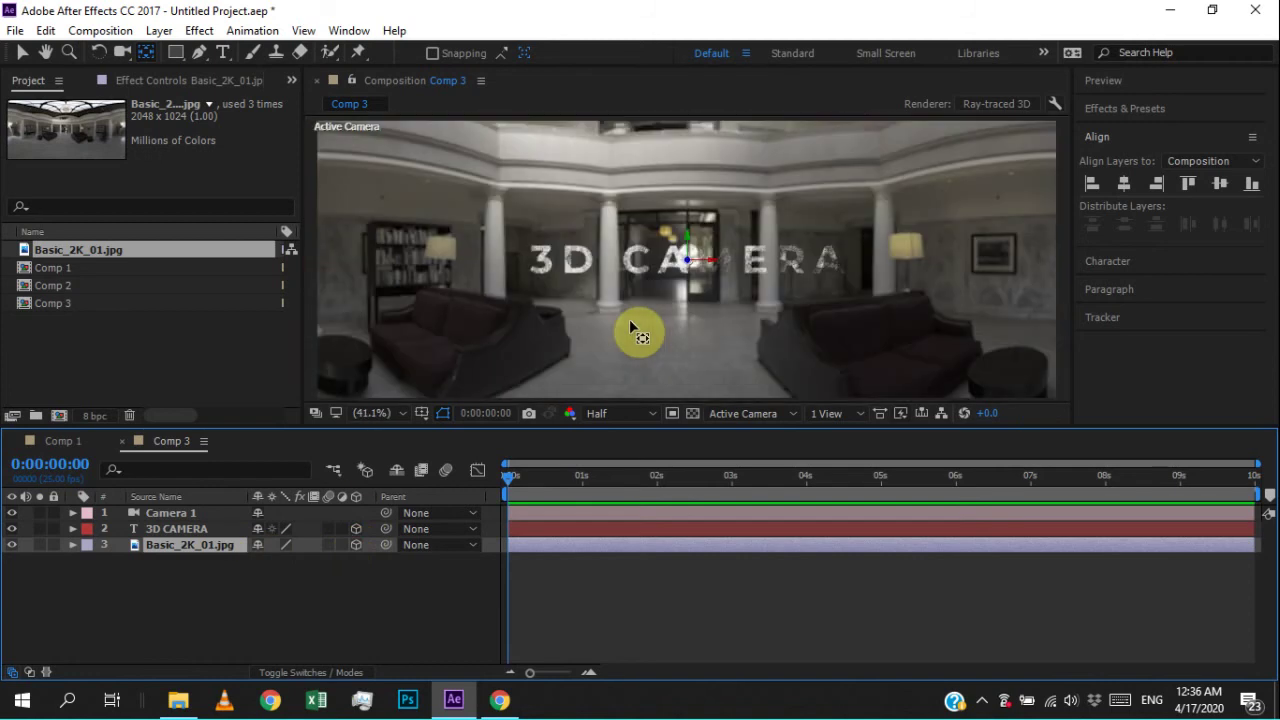
# - Examine up close how the 3D CAMERA text renders against the panorama layer, comparing with the text hidden and shown
pyautogui.click(170, 529)
pyautogui.press('.')
pyautogui.press('.')
pyautogui.press('.')
pyautogui.press('.')
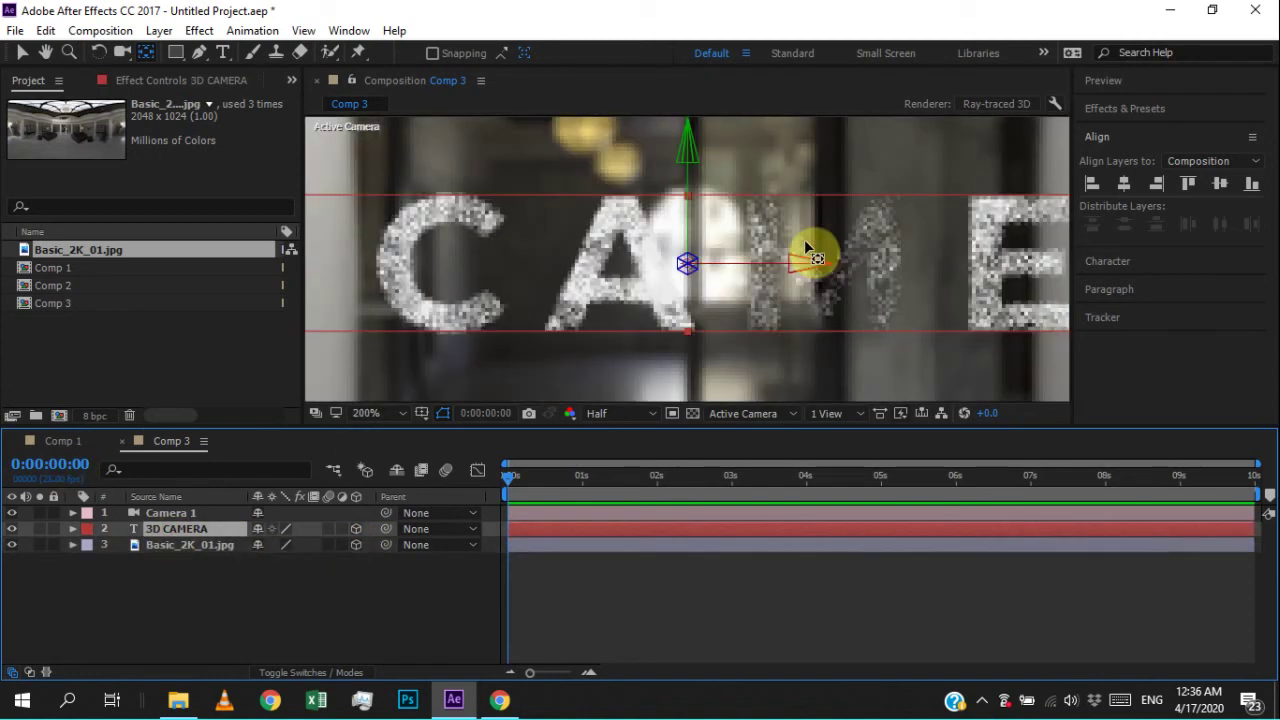
pyautogui.press(',')
pyautogui.press(',')
pyautogui.press(',')
pyautogui.press('.')
pyautogui.press('.')
pyautogui.press('.')
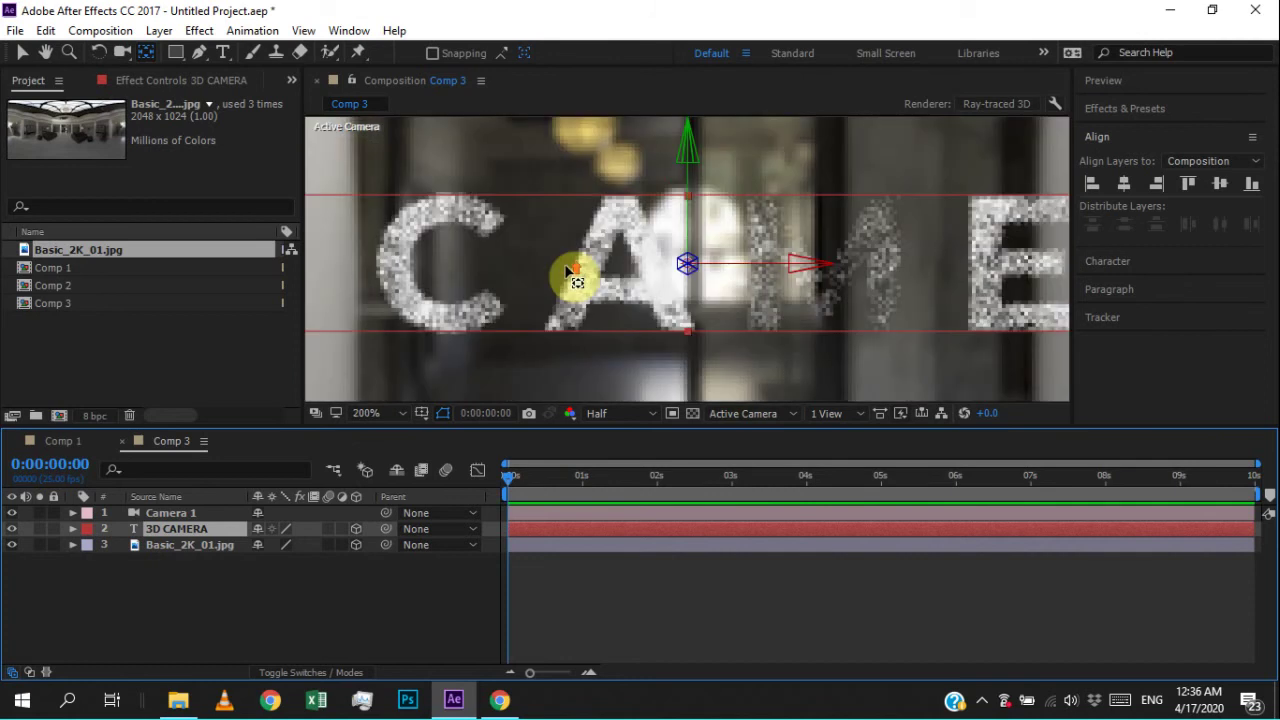
pyautogui.press(',')
pyautogui.press(',')
pyautogui.click(1129, 261)
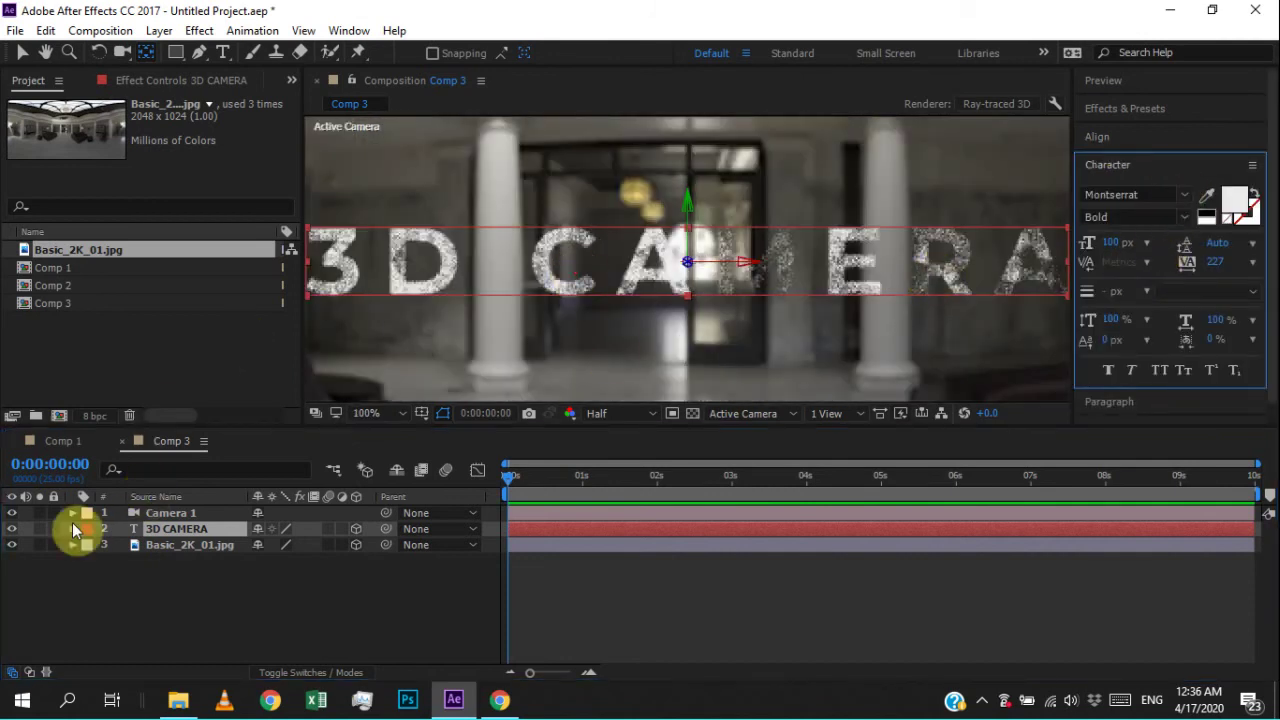
pyautogui.click(12, 528)
pyautogui.click(12, 528)
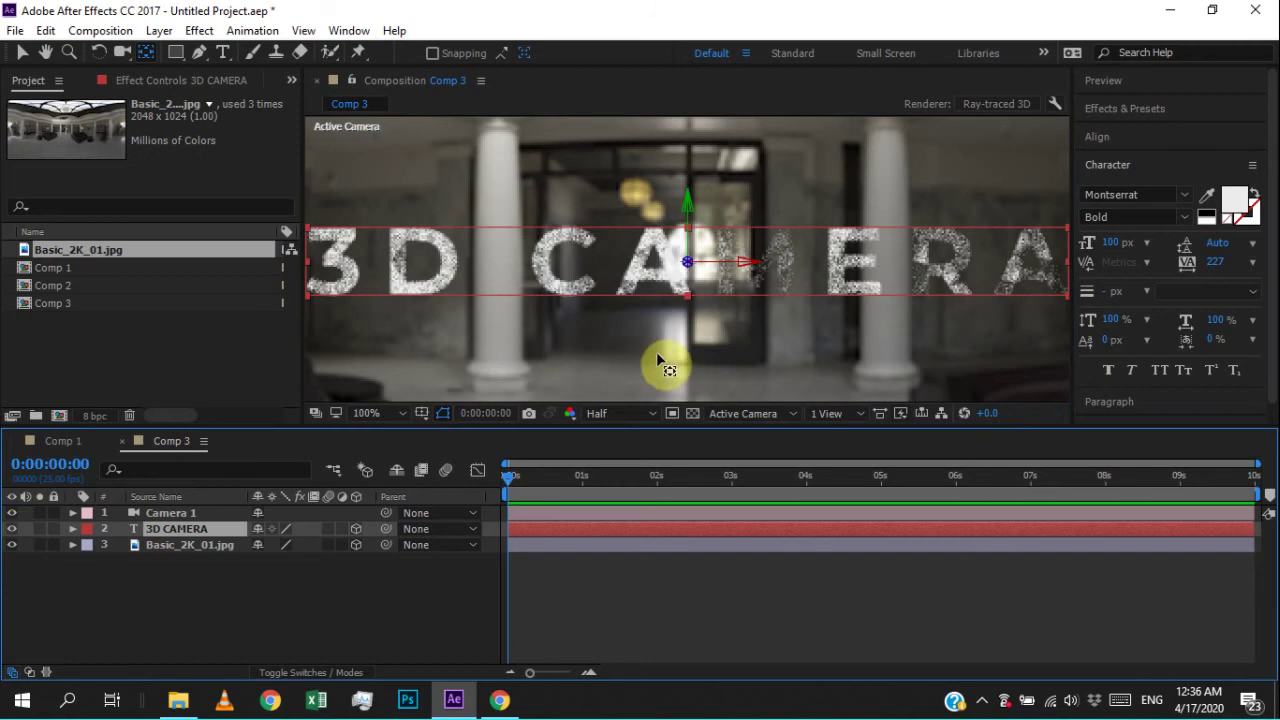
pyautogui.press(',')
pyautogui.hotkey('shift', '/')
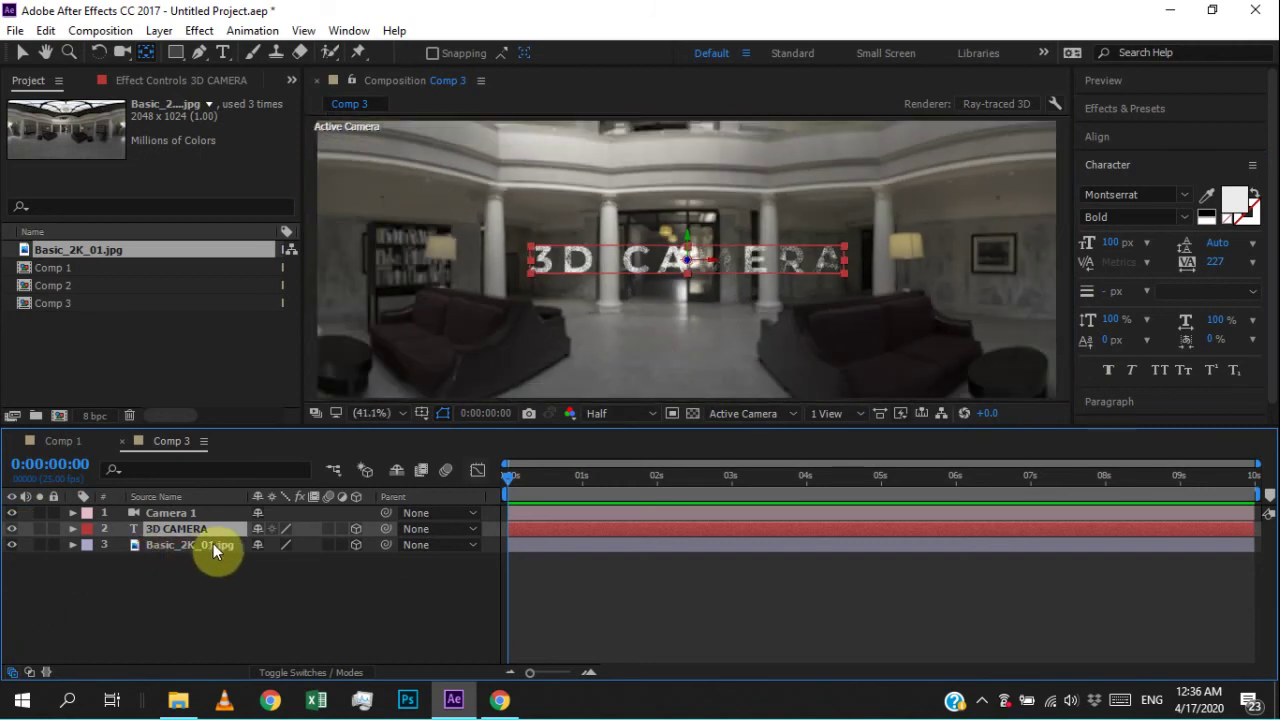
# - Hide the 3D CAMERA layer and turn the Basic_2K_01.jpg layer into an environment layer
pyautogui.click(12, 528)
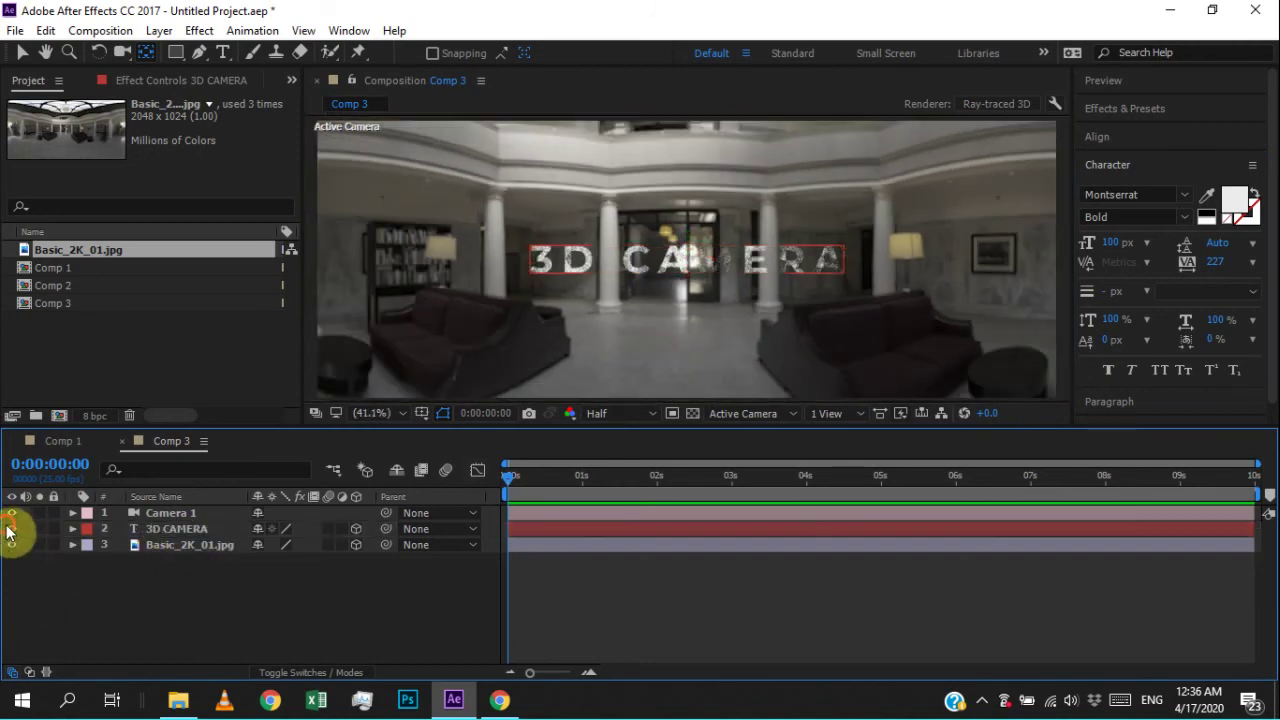
pyautogui.click(214, 532)
pyautogui.click(198, 547)
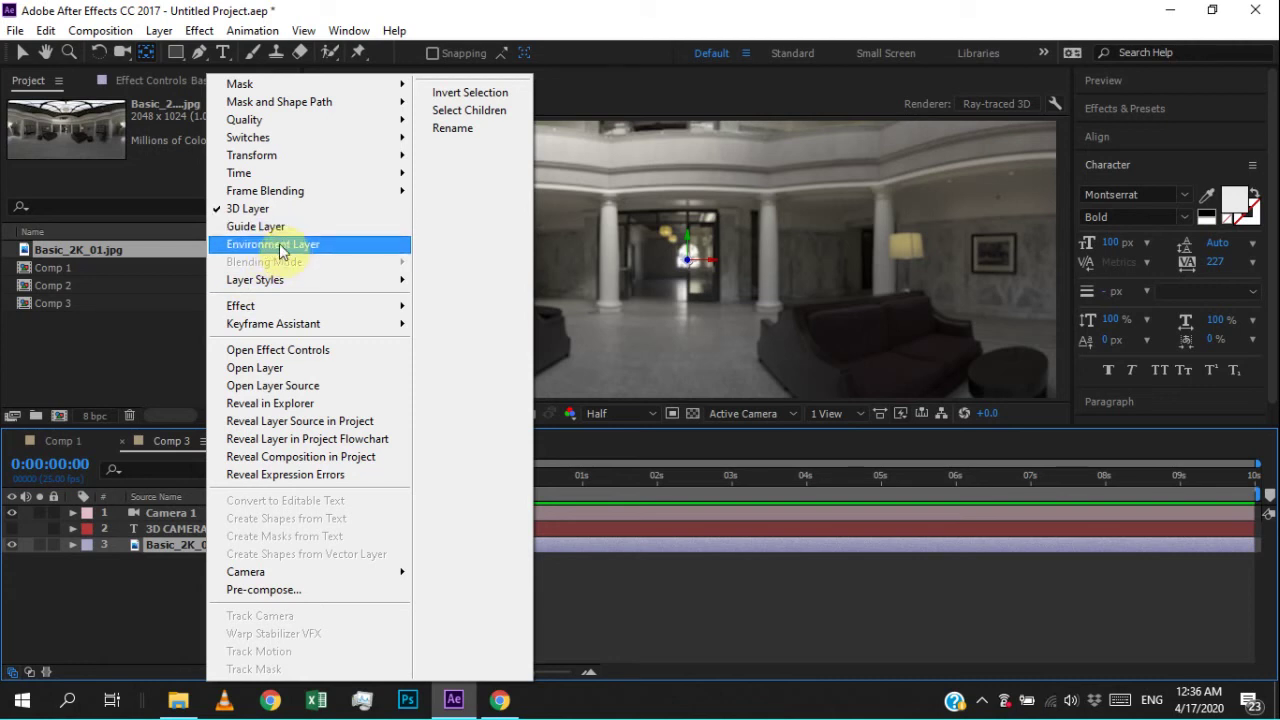
pyautogui.click(294, 243)
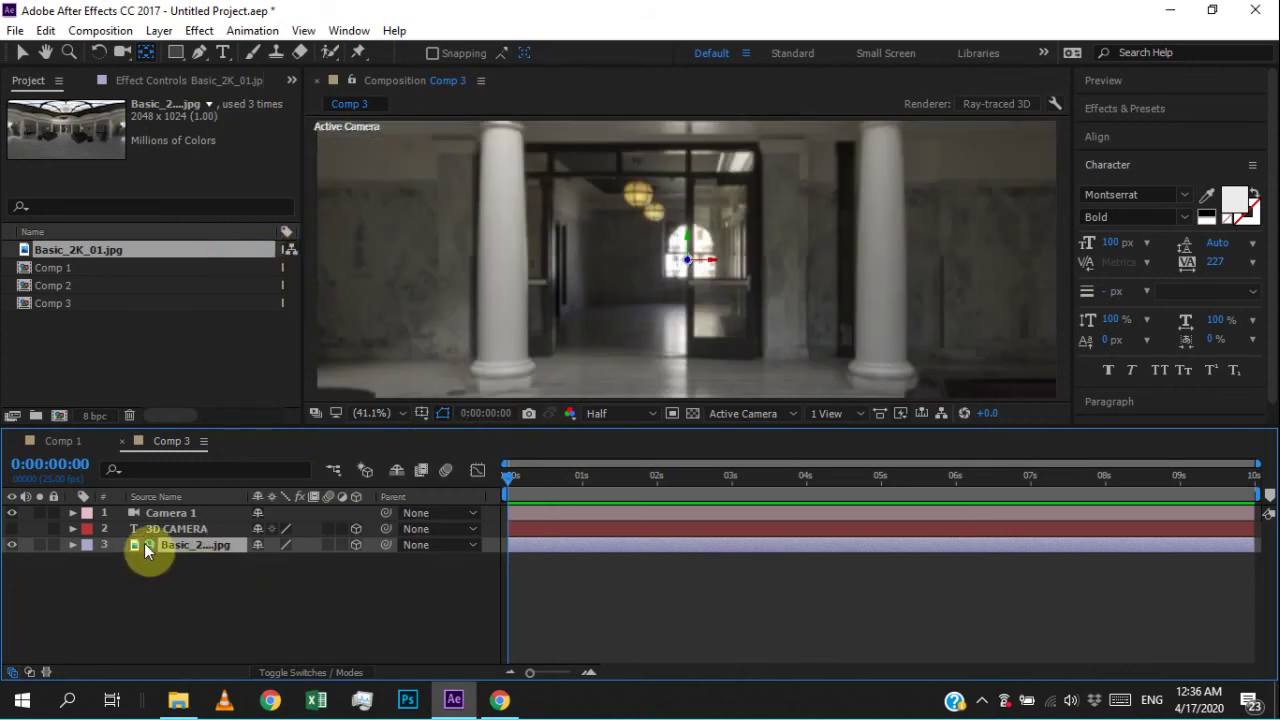
# - Show the 3D CAMERA layer again and inspect the text against the environment background
pyautogui.click(12, 529)
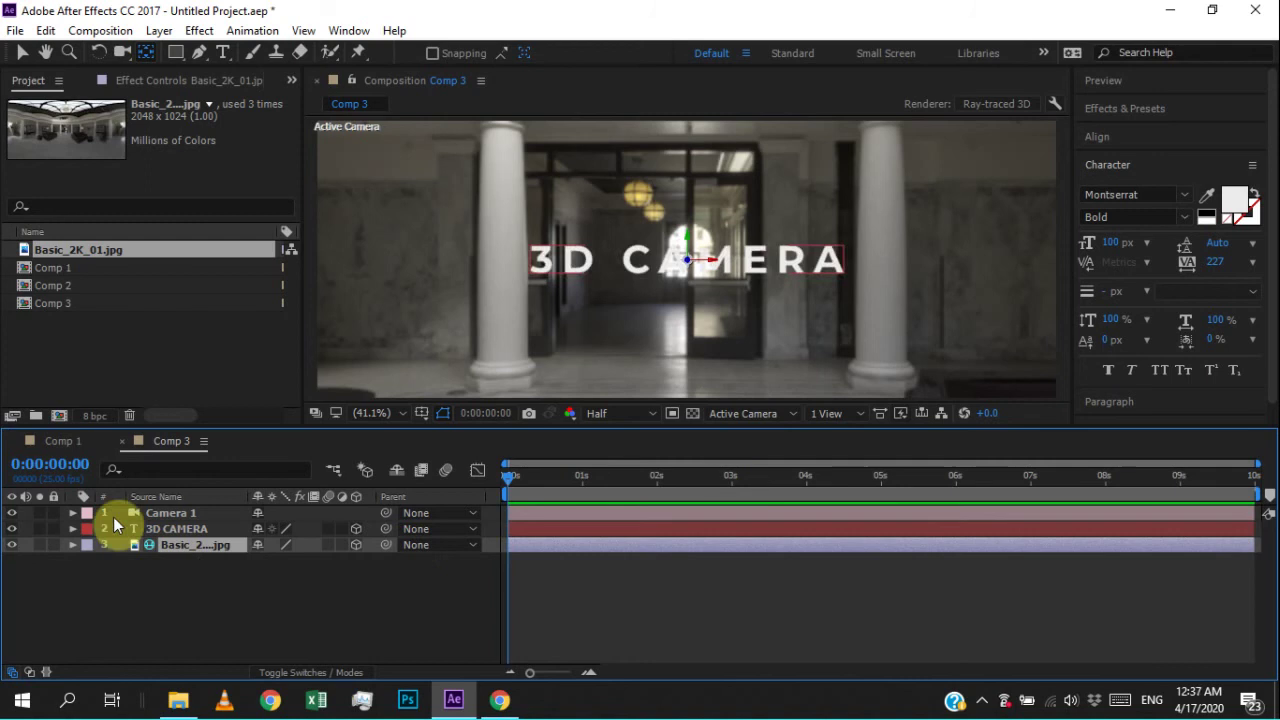
pyautogui.scroll(5, 657, 252)
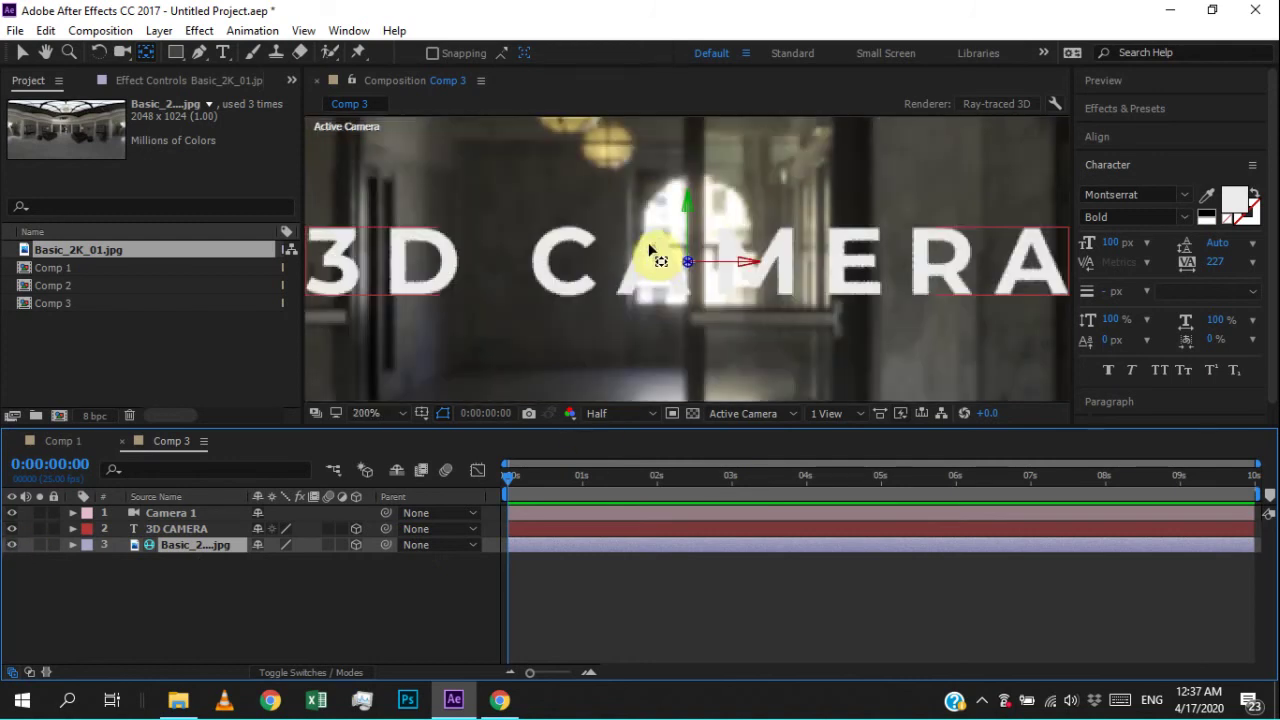
pyautogui.scroll(-4, 650, 250)
pyautogui.scroll(2, 652, 252)
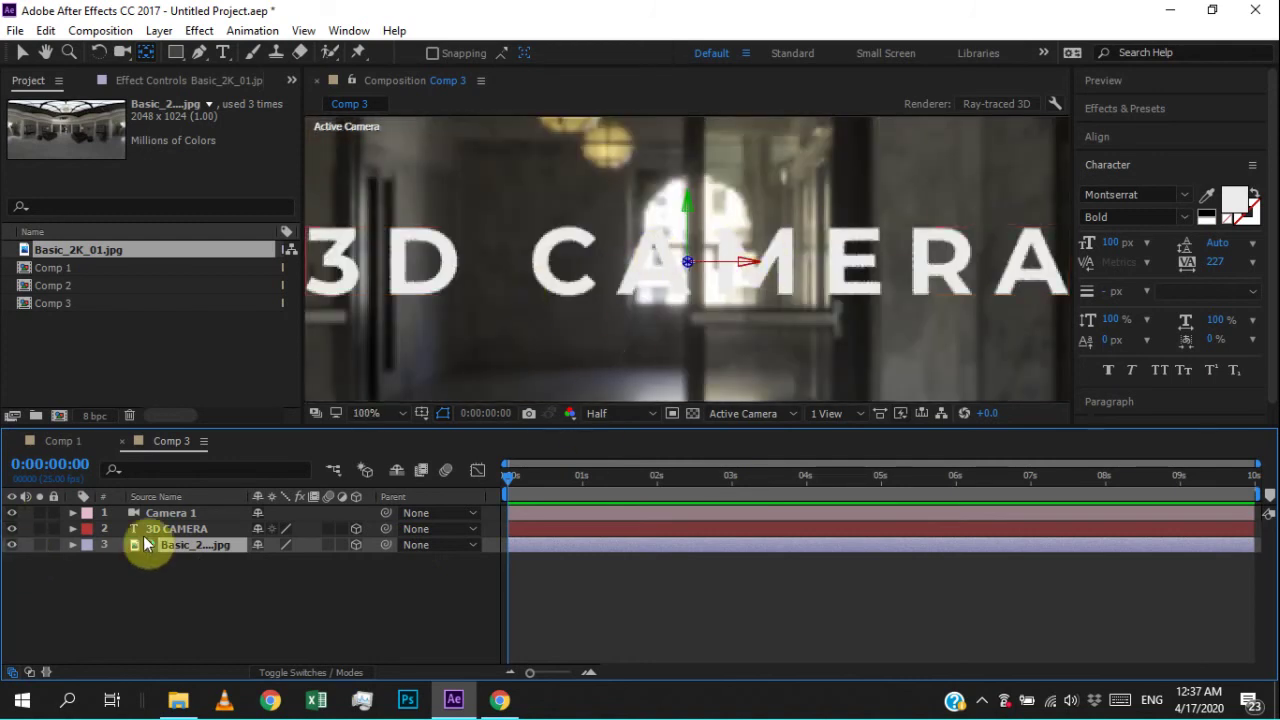
pyautogui.scroll(-2, 750, 242)
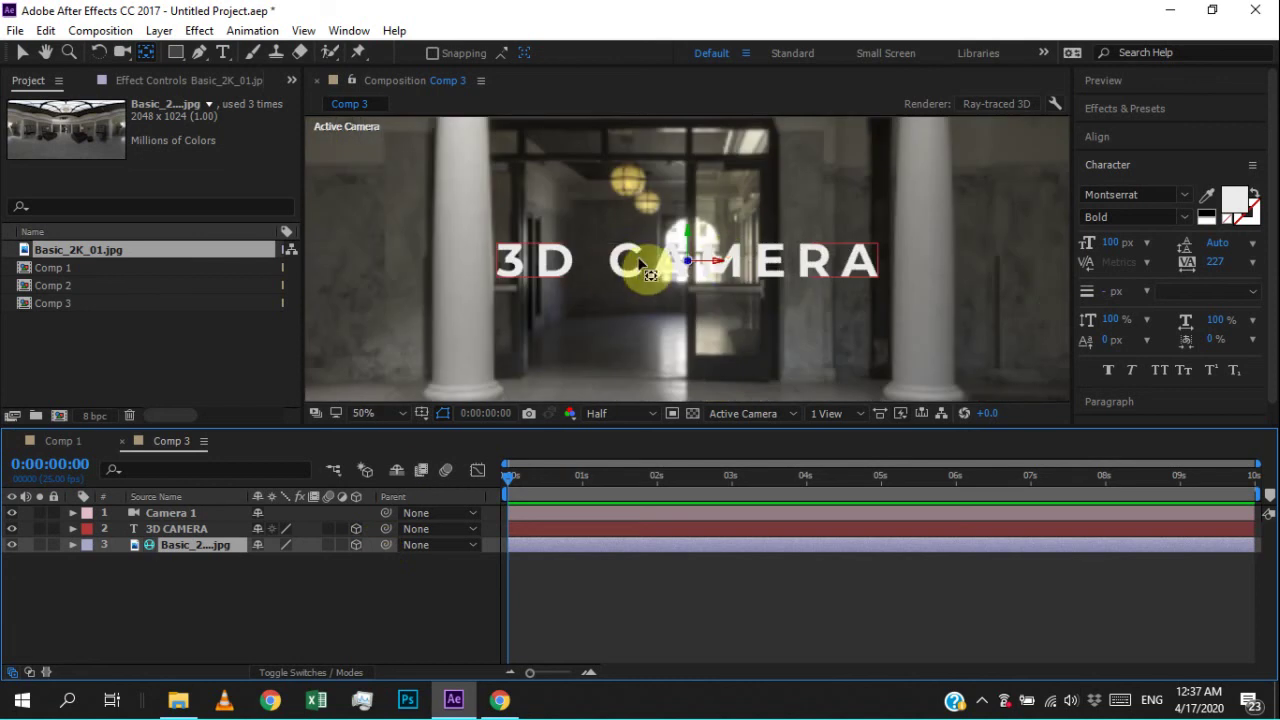
# - Try orbiting the camera around the text at Full preview resolution, undo the orbit and return the preview to Half
pyautogui.press('c')
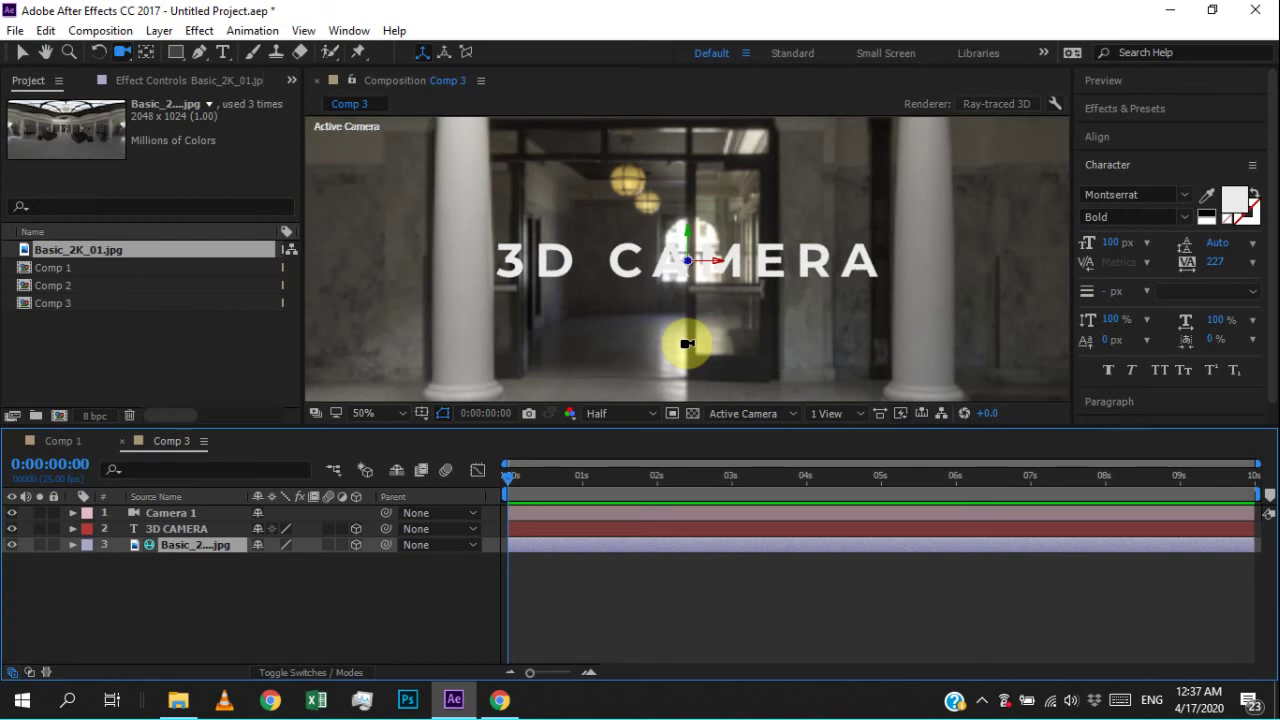
pyautogui.hotkey('shift', '/')
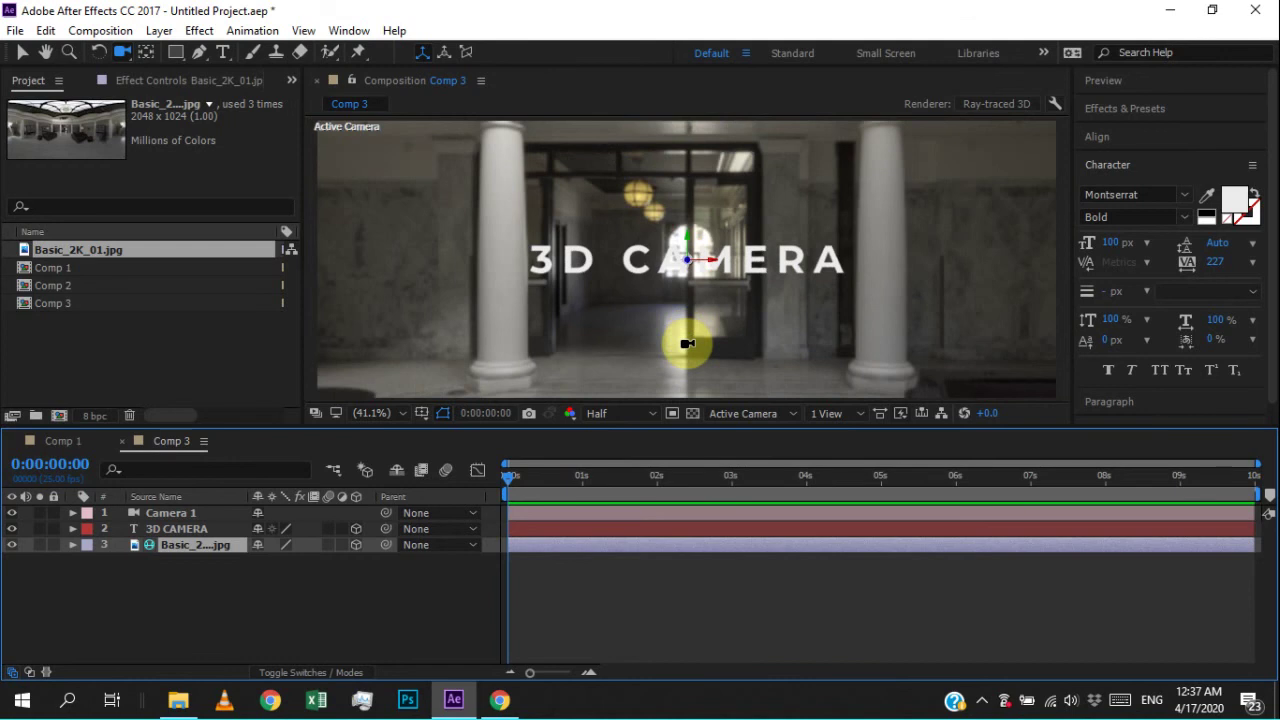
pyautogui.click(635, 413)
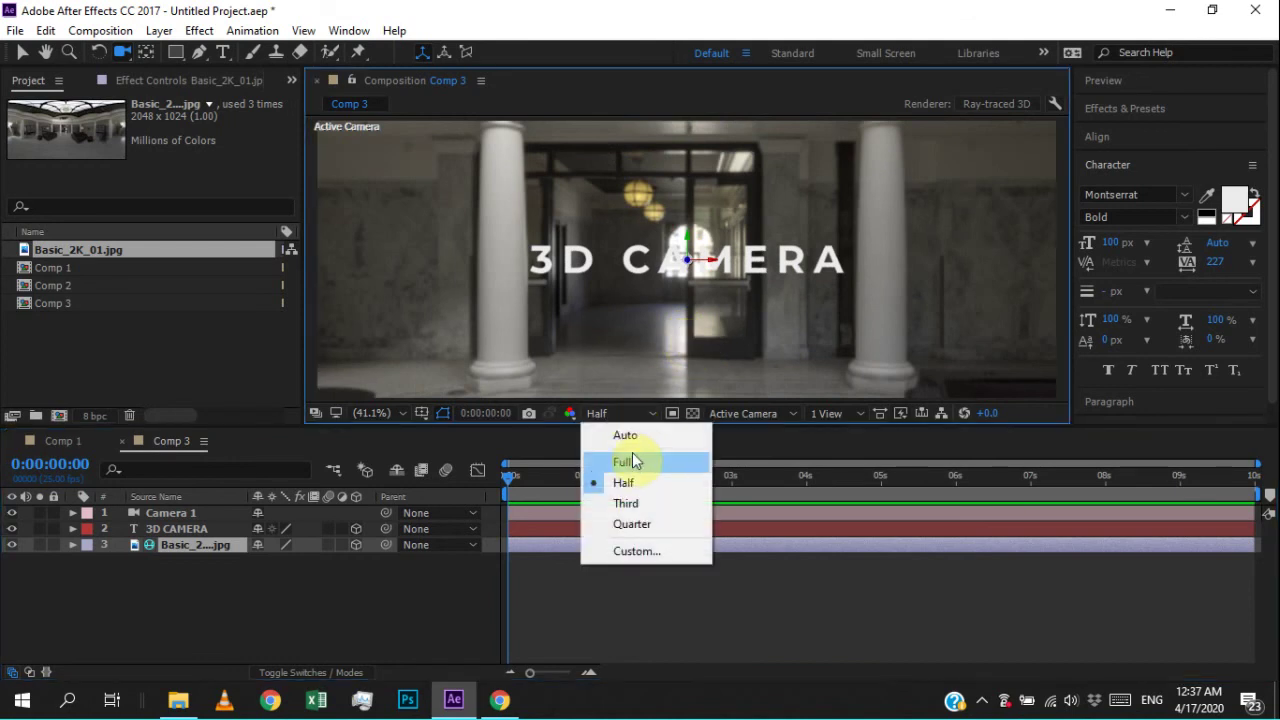
pyautogui.click(632, 461)
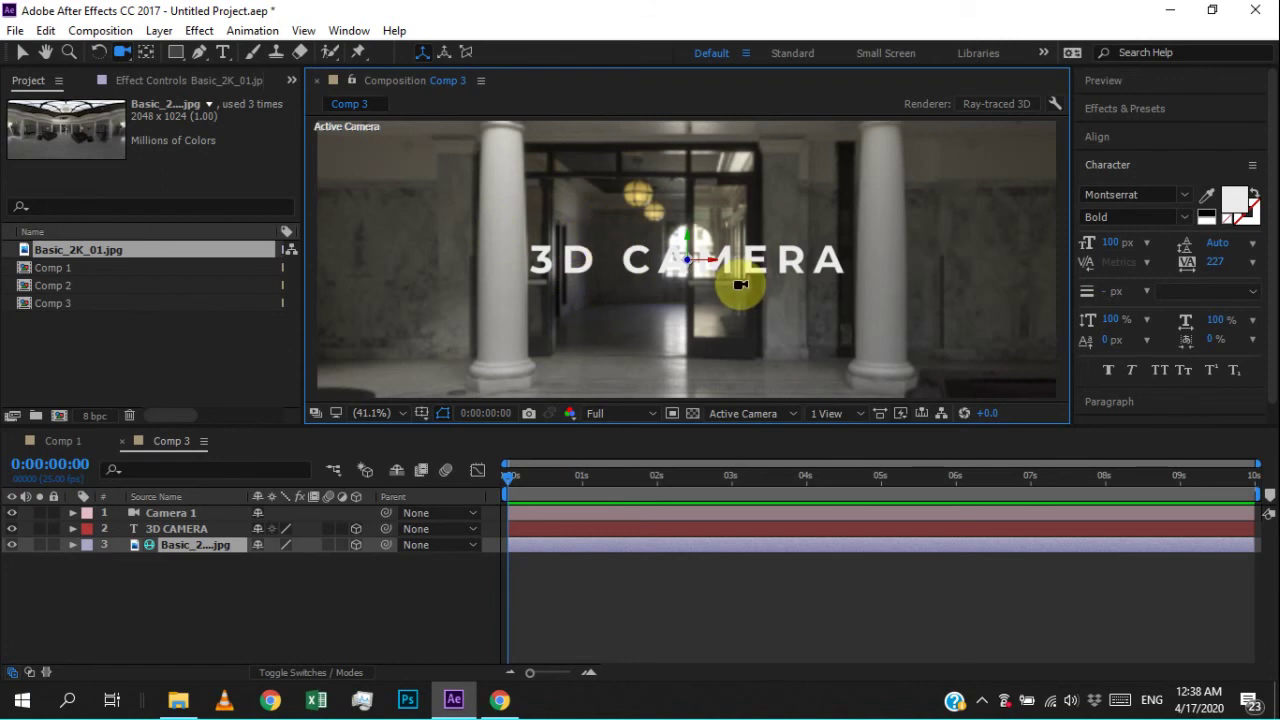
pyautogui.moveTo(739, 284); pyautogui.dragTo(695, 273)
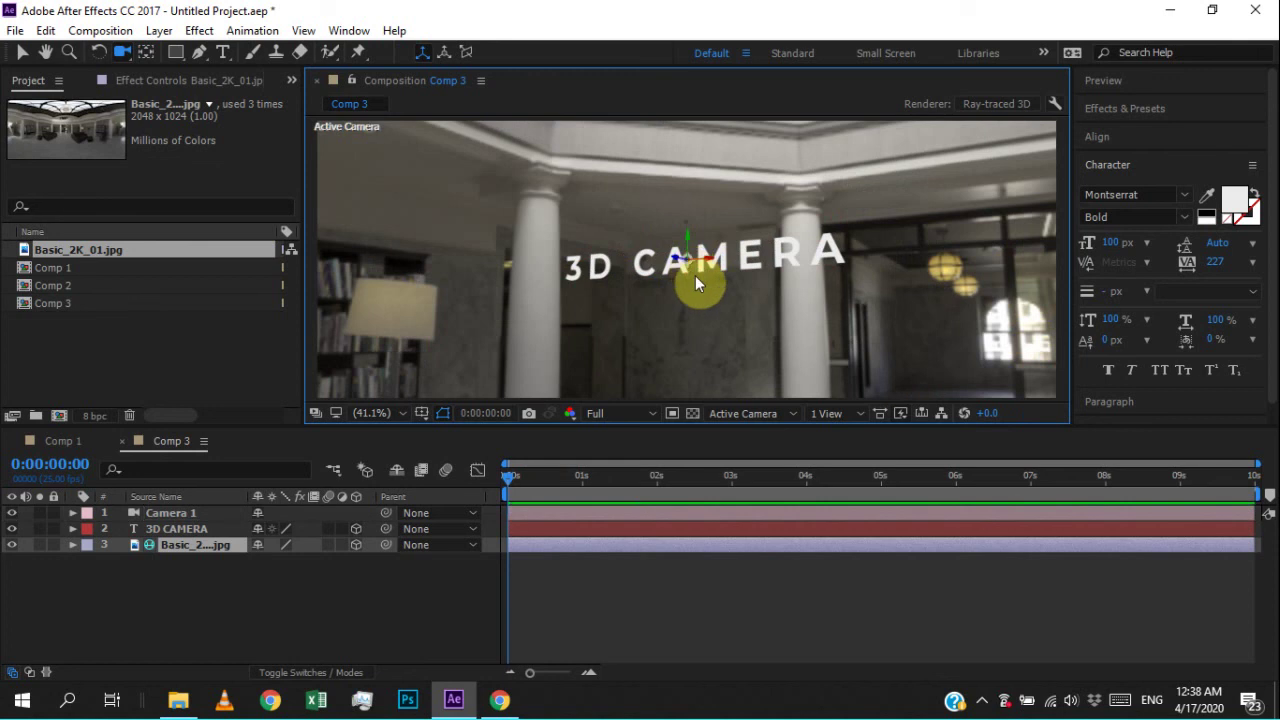
pyautogui.hotkey('ctrl', 'z')
pyautogui.click(651, 414)
pyautogui.click(646, 485)
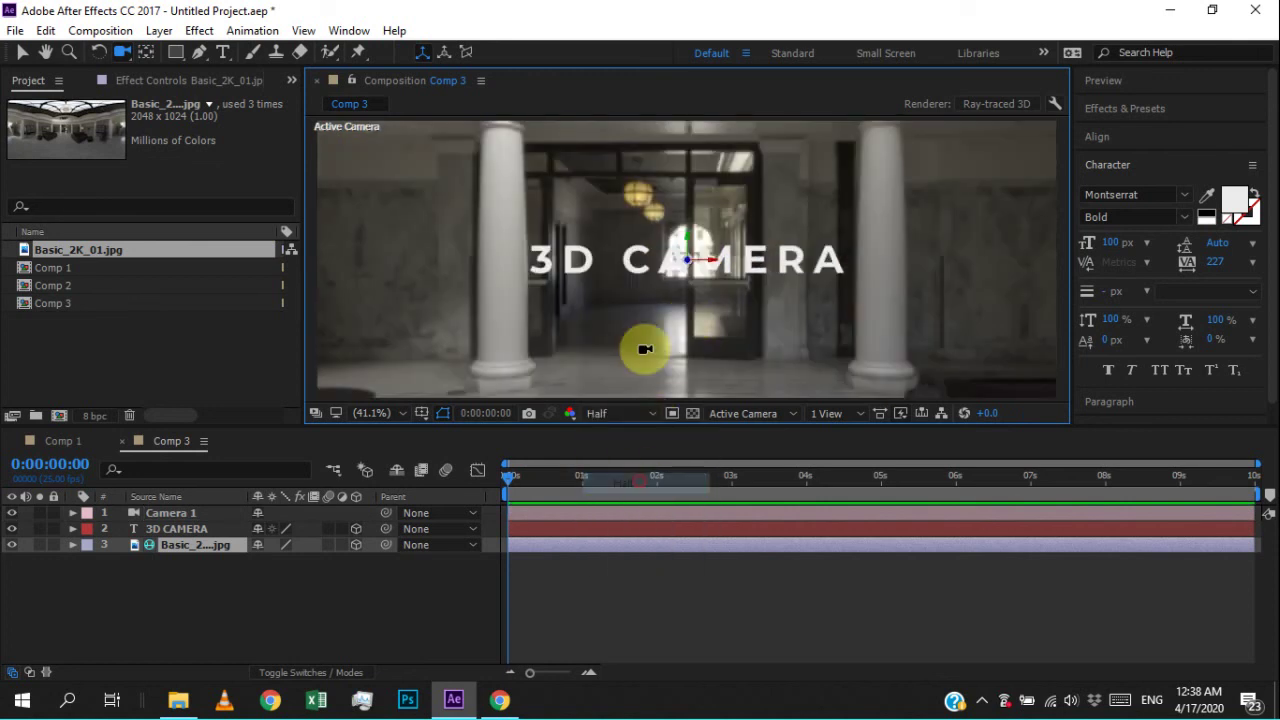
# - Try orbiting the camera around the 3D CAMERA text at Half resolution, undoing each camera move
pyautogui.moveTo(812, 254); pyautogui.dragTo(763, 226)
pyautogui.hotkey('ctrl', 'z')
pyautogui.hotkey('ctrl', 'z')
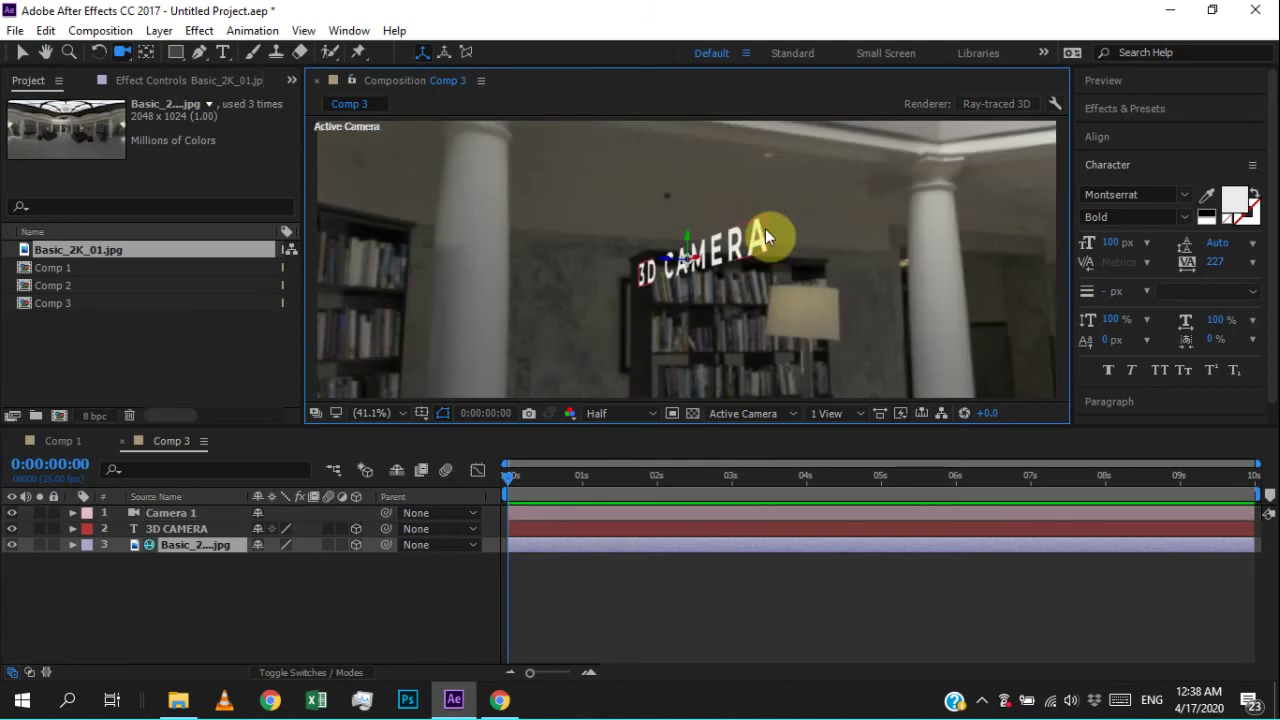
pyautogui.scroll(-2, 646, 271)
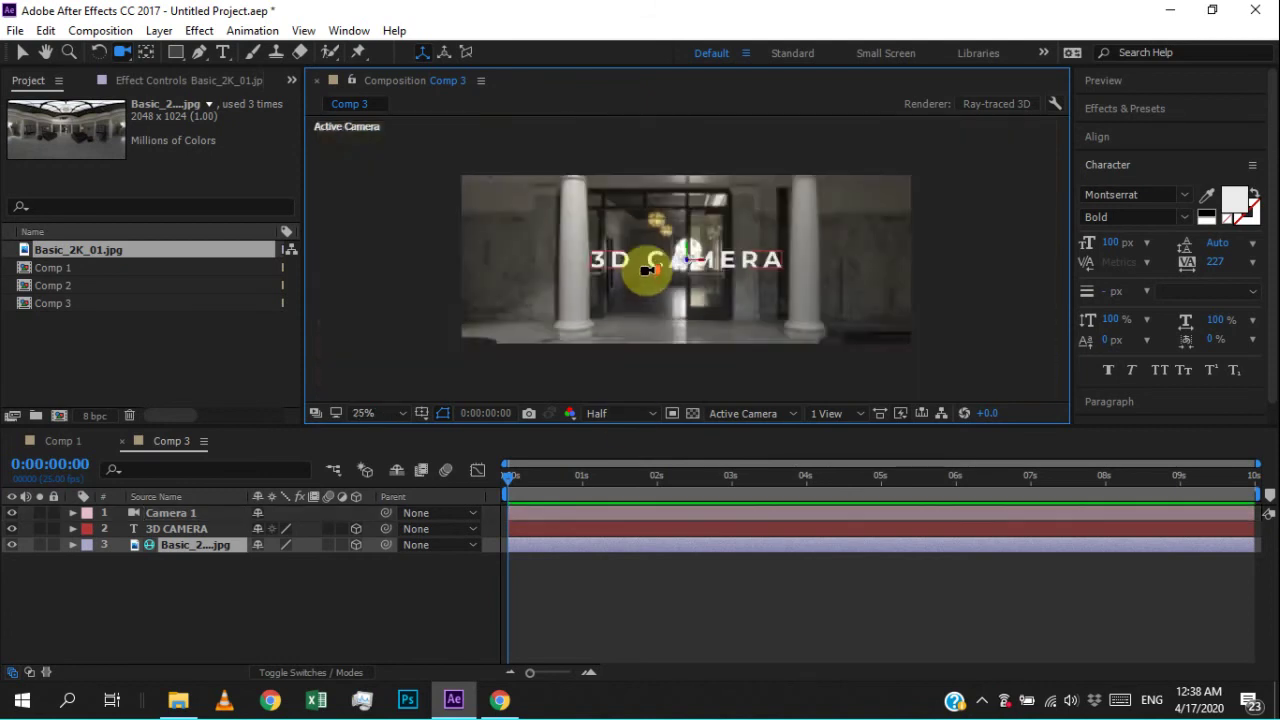
pyautogui.scroll(2, 645, 270)
pyautogui.hotkey('shift', '/')
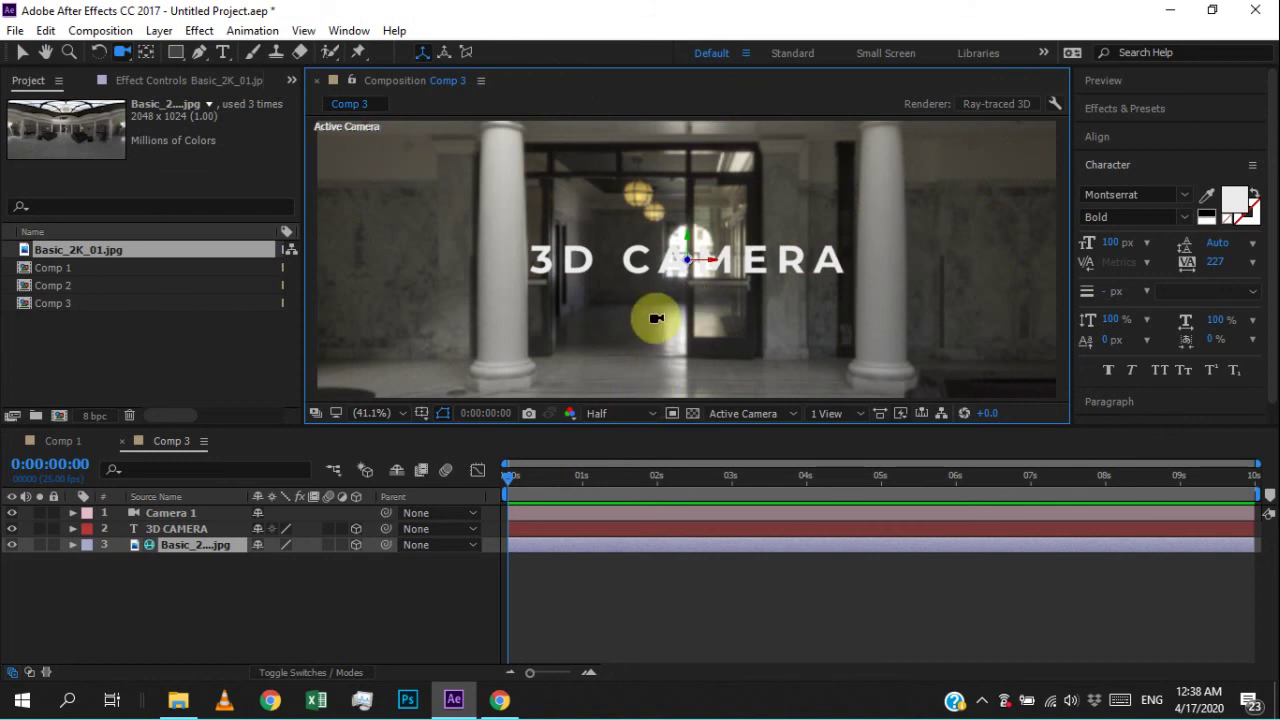
pyautogui.press('/')
pyautogui.hotkey('shift', '/')
pyautogui.moveTo(794, 286); pyautogui.dragTo(851, 263)
pyautogui.click(3, 617)
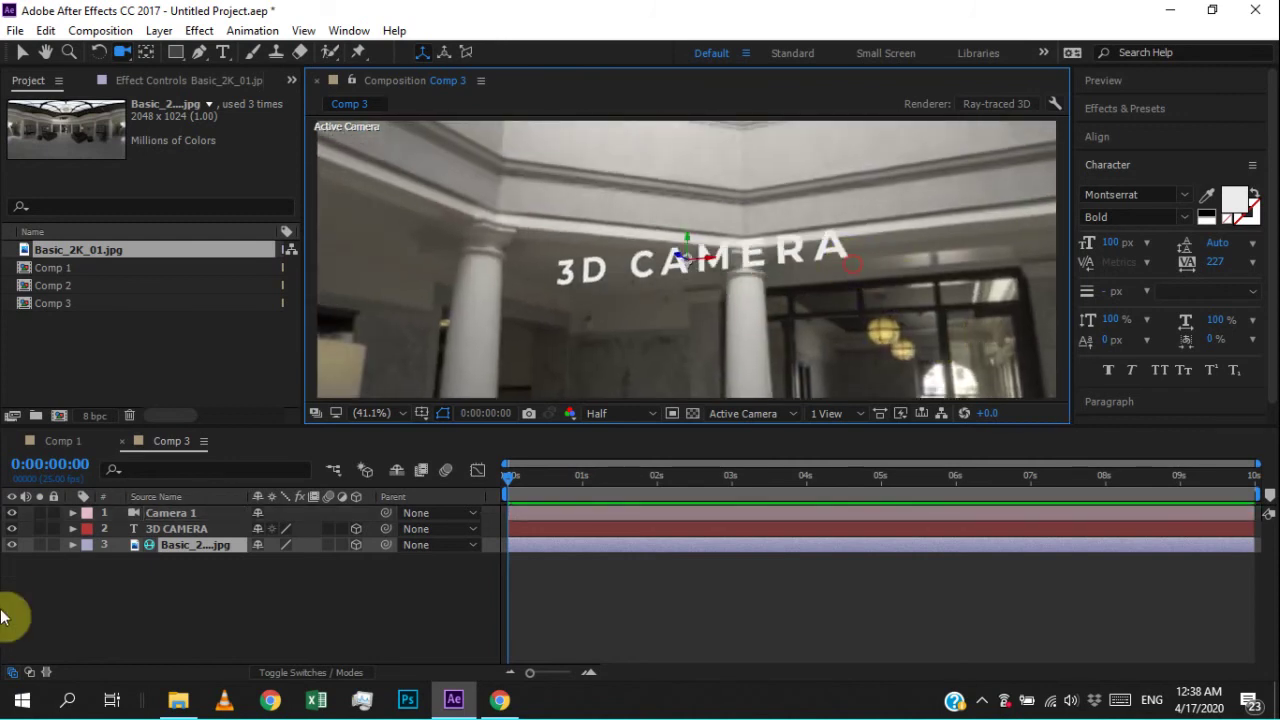
pyautogui.hotkey('ctrl', 'z')
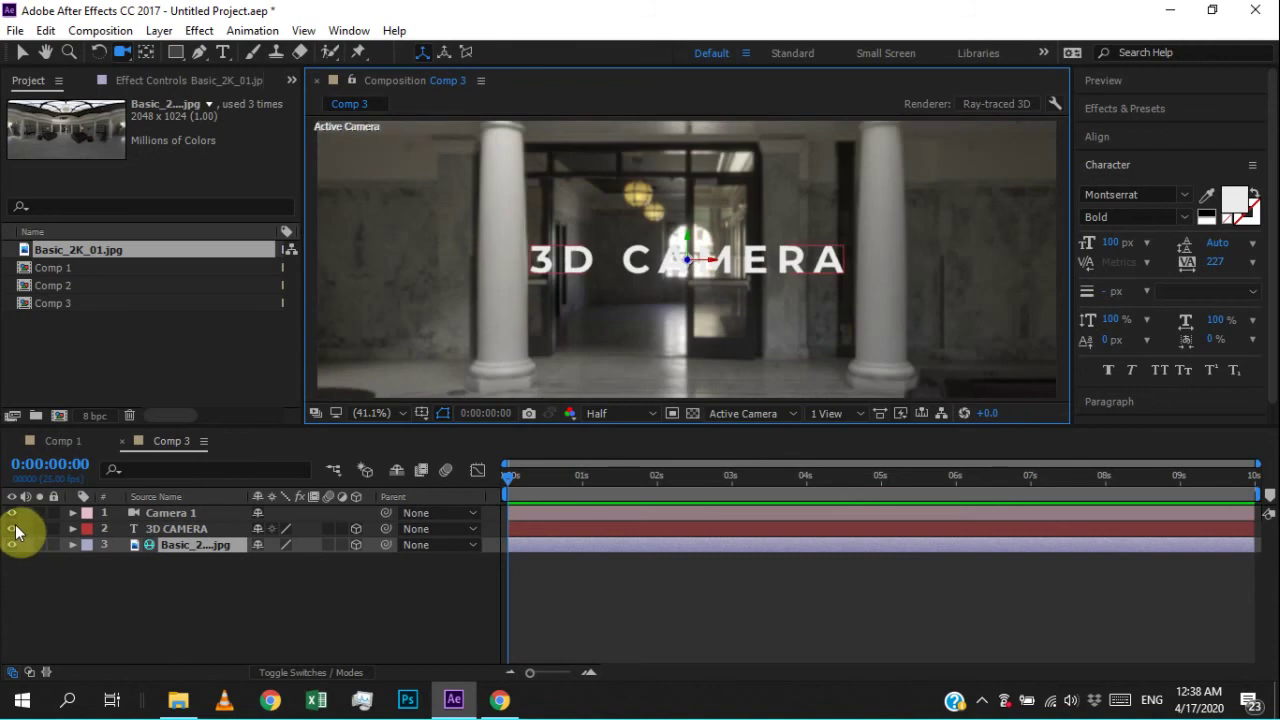
# - Hide the text temporarily to look around the panorama by orbiting the camera, restoring the front view and text visibility
pyautogui.click(12, 528)
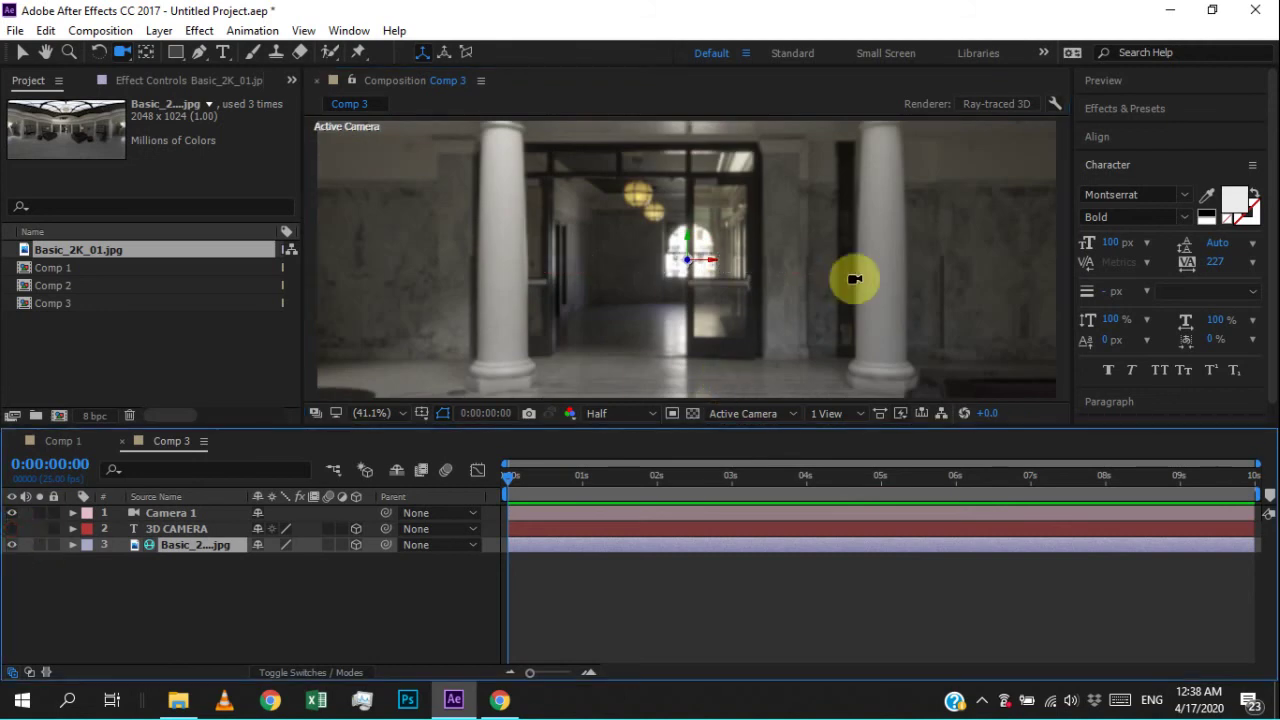
pyautogui.moveTo(752, 308); pyautogui.dragTo(849, 303)
pyautogui.scroll(-2, 734, 326)
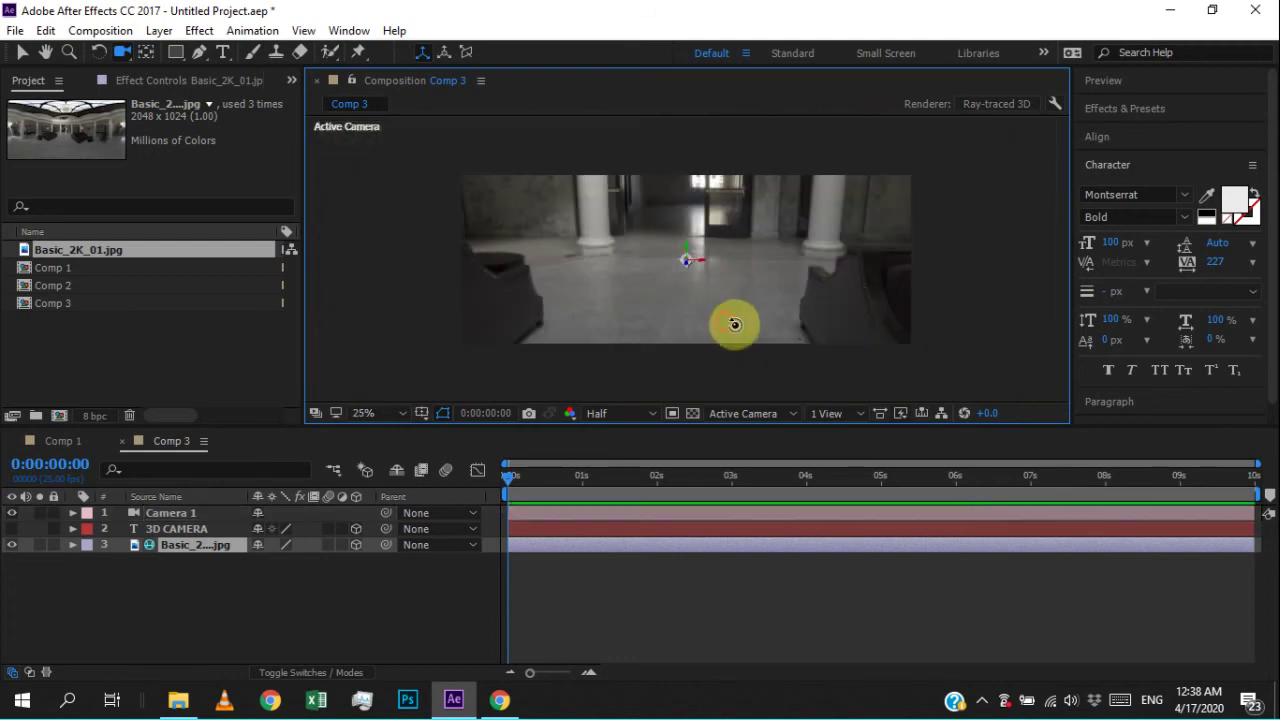
pyautogui.moveTo(734, 326); pyautogui.dragTo(689, 314)
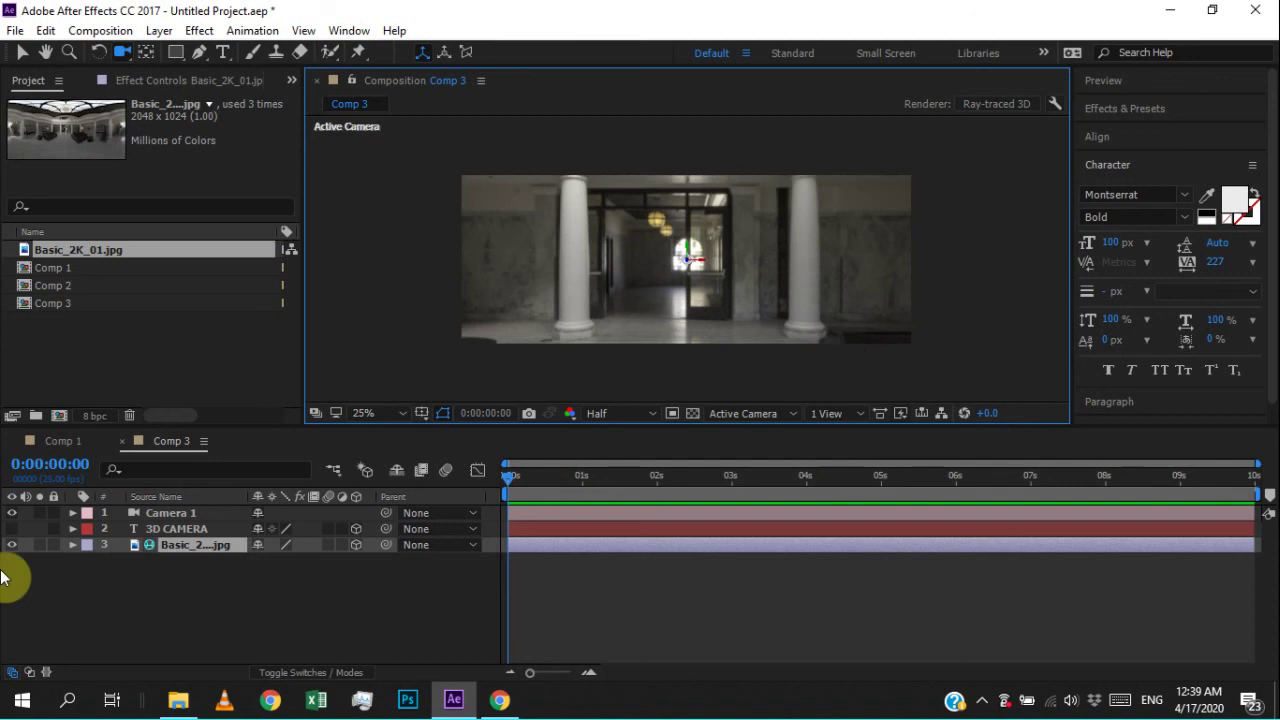
pyautogui.click(11, 528)
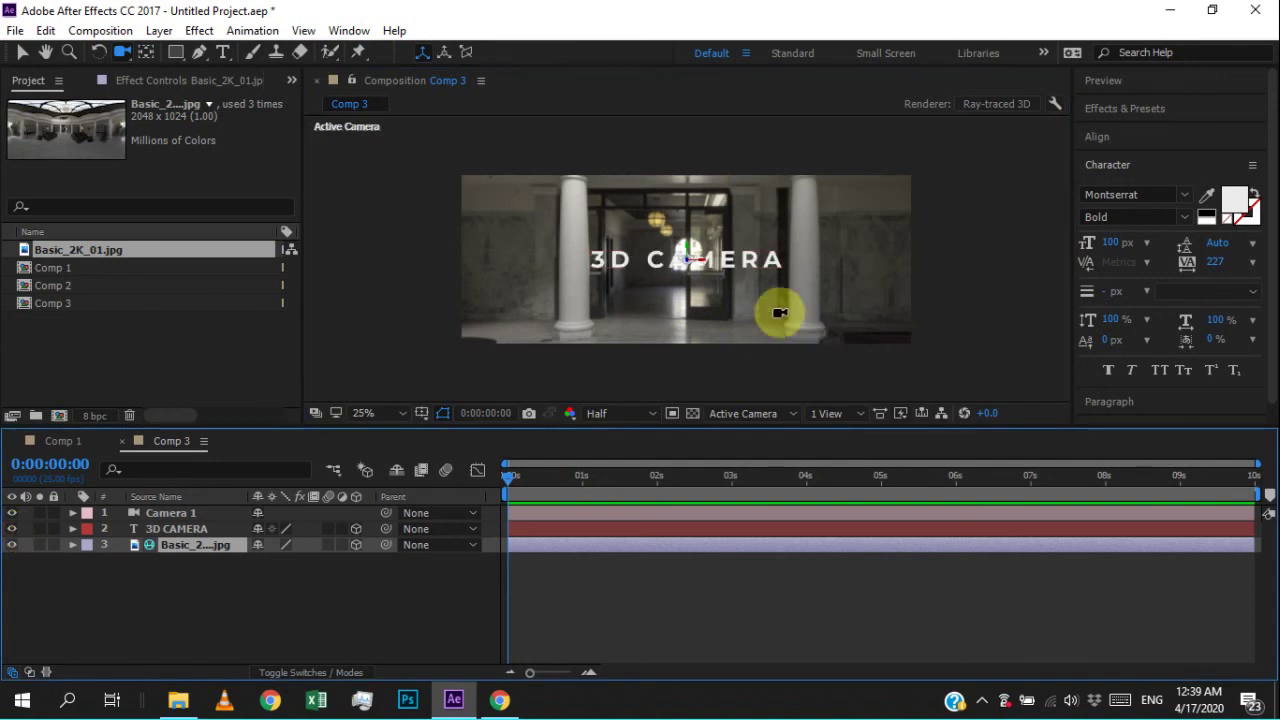
pyautogui.hotkey('shift', '/')
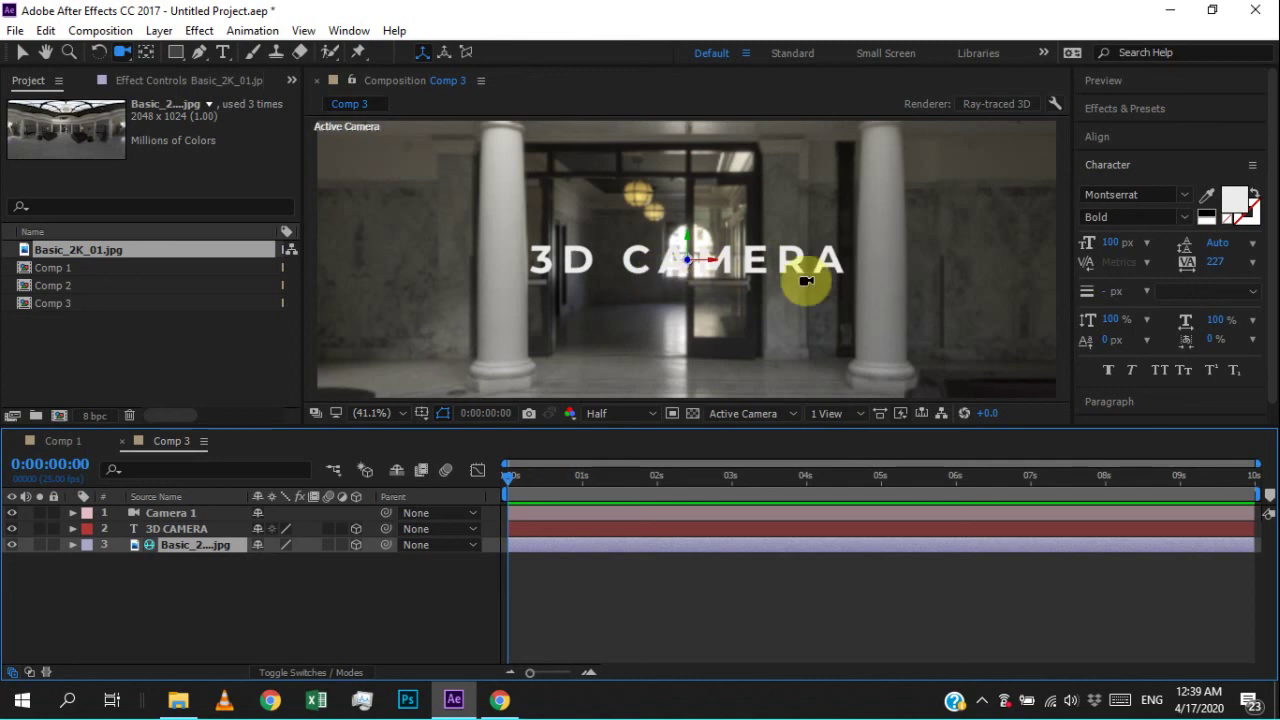
# - Orbit the camera around the 3D CAMERA text to a side angle with the framed picture behind it
pyautogui.press('.')
pyautogui.press('.')
pyautogui.press('.')
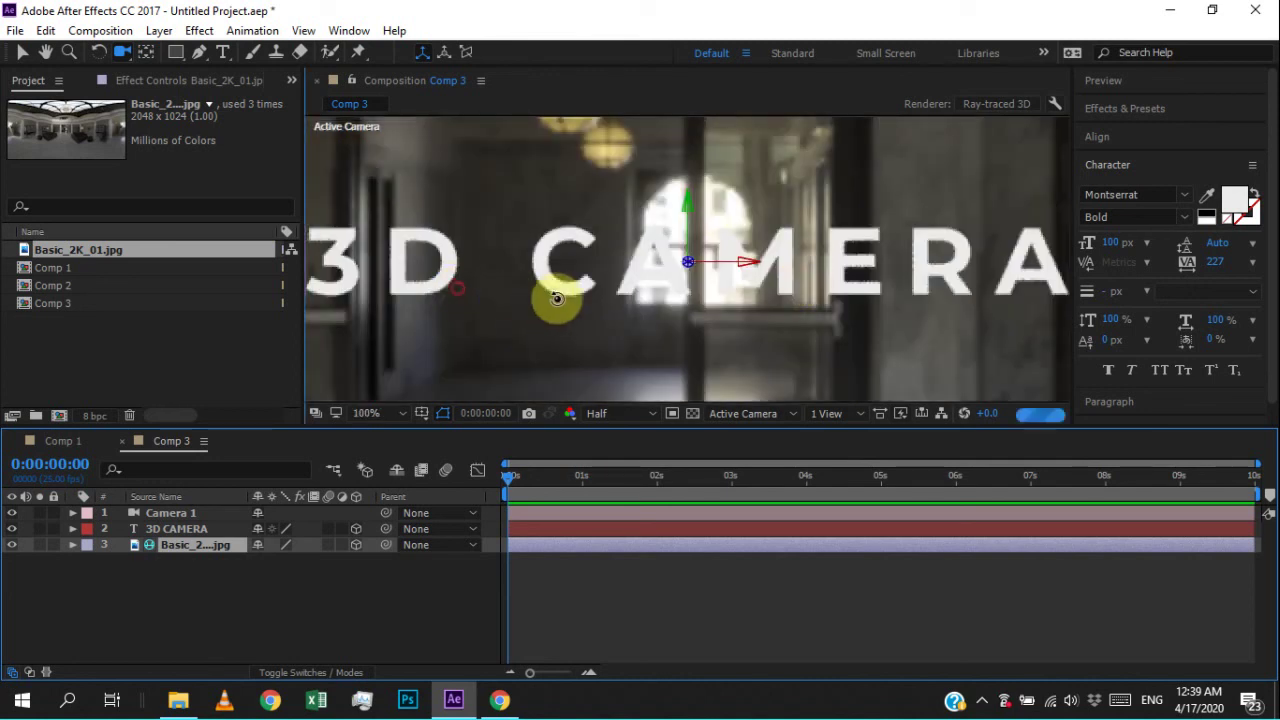
pyautogui.moveTo(552, 303); pyautogui.dragTo(732, 297)
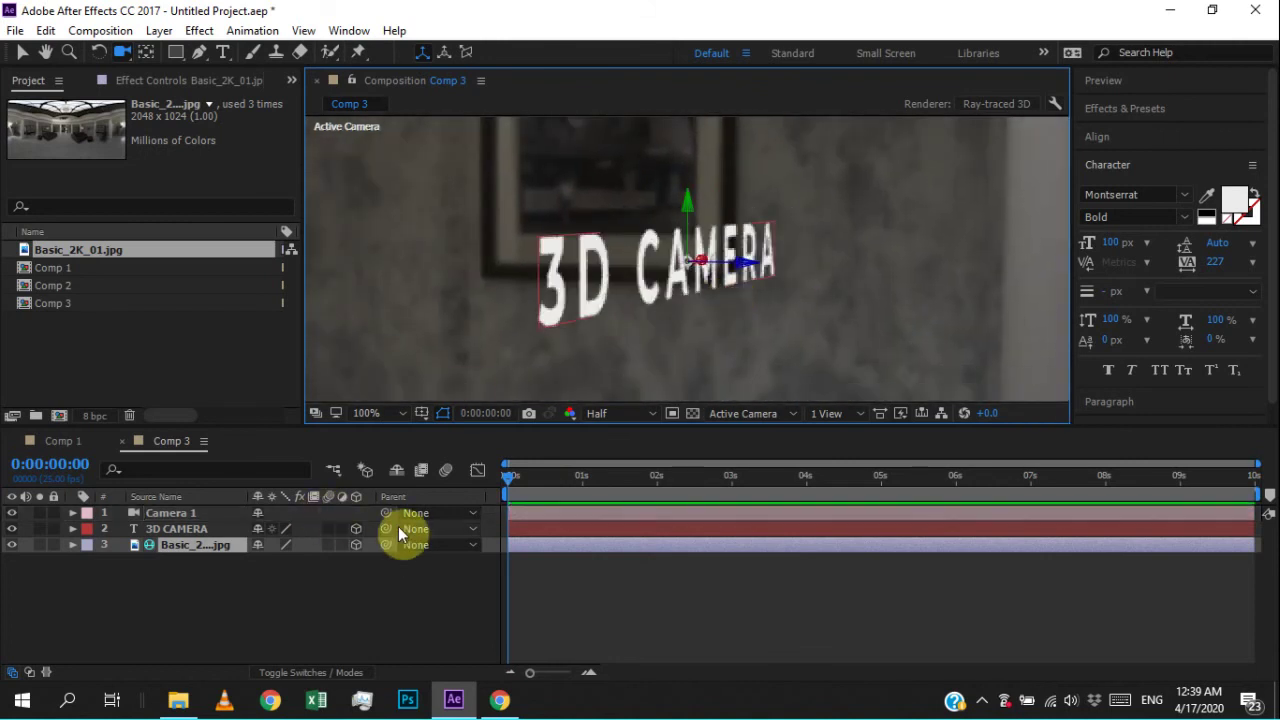
# - Expand the 3D CAMERA layer's properties and enlarge the timeline area
pyautogui.click(168, 531)
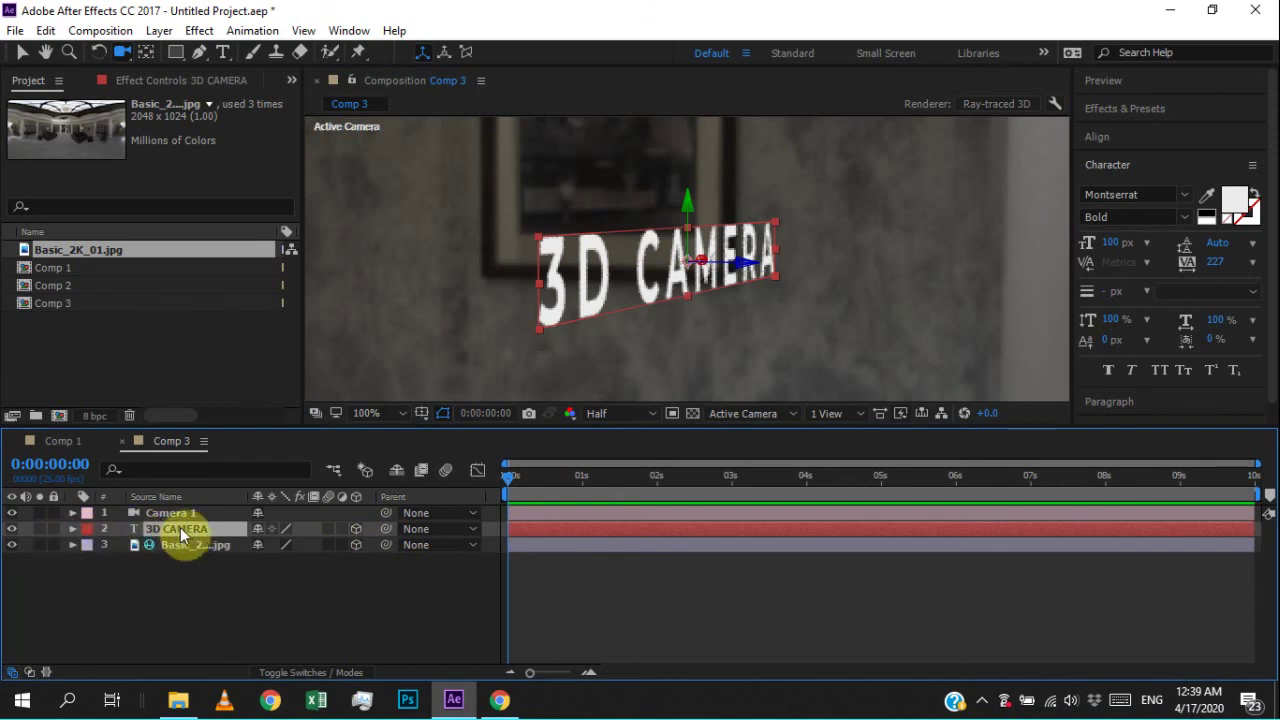
pyautogui.click(72, 528)
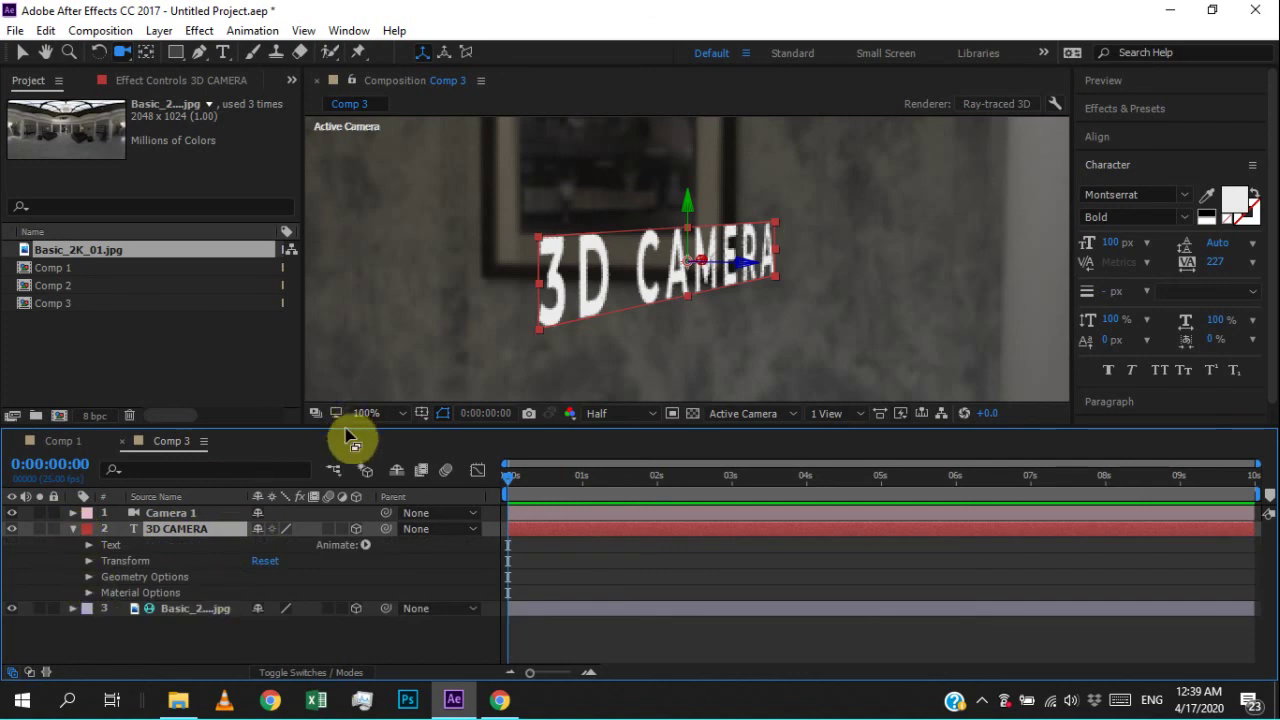
pyautogui.moveTo(349, 437); pyautogui.dragTo(343, 388)
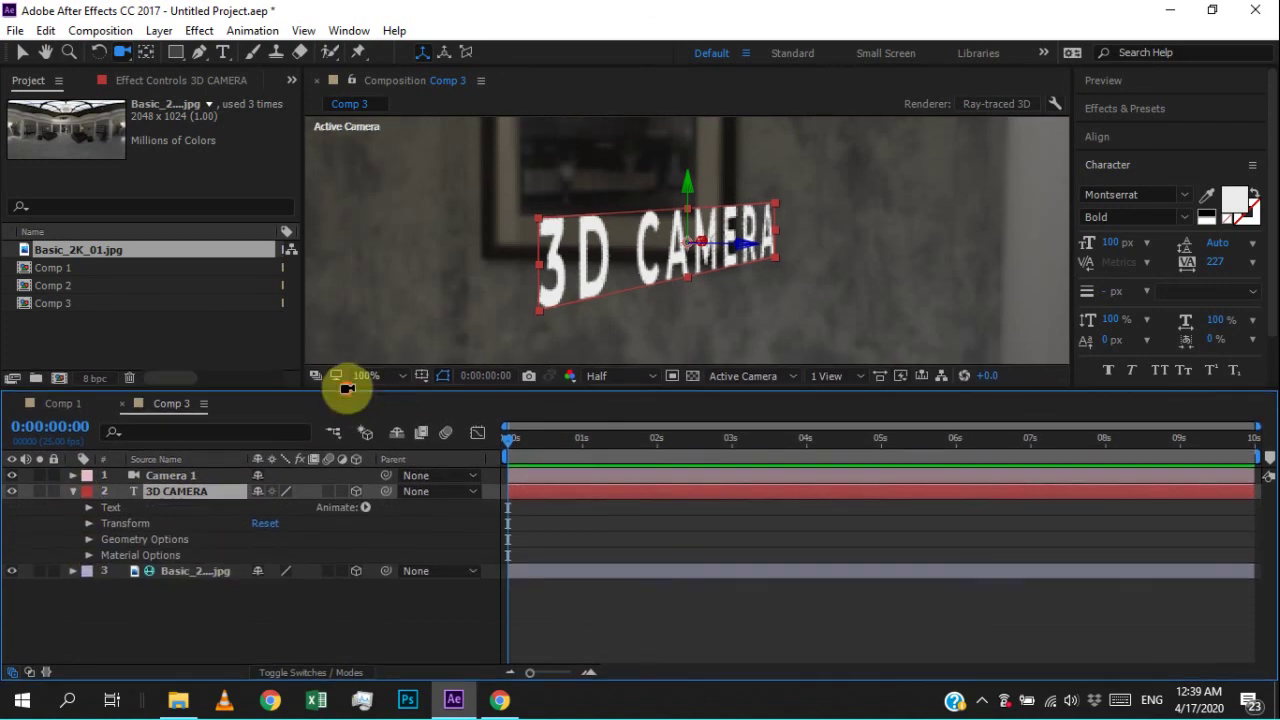
# - Toggle 3D off and on for the 3D CAMERA layer to compare its available property groups
pyautogui.click(353, 491)
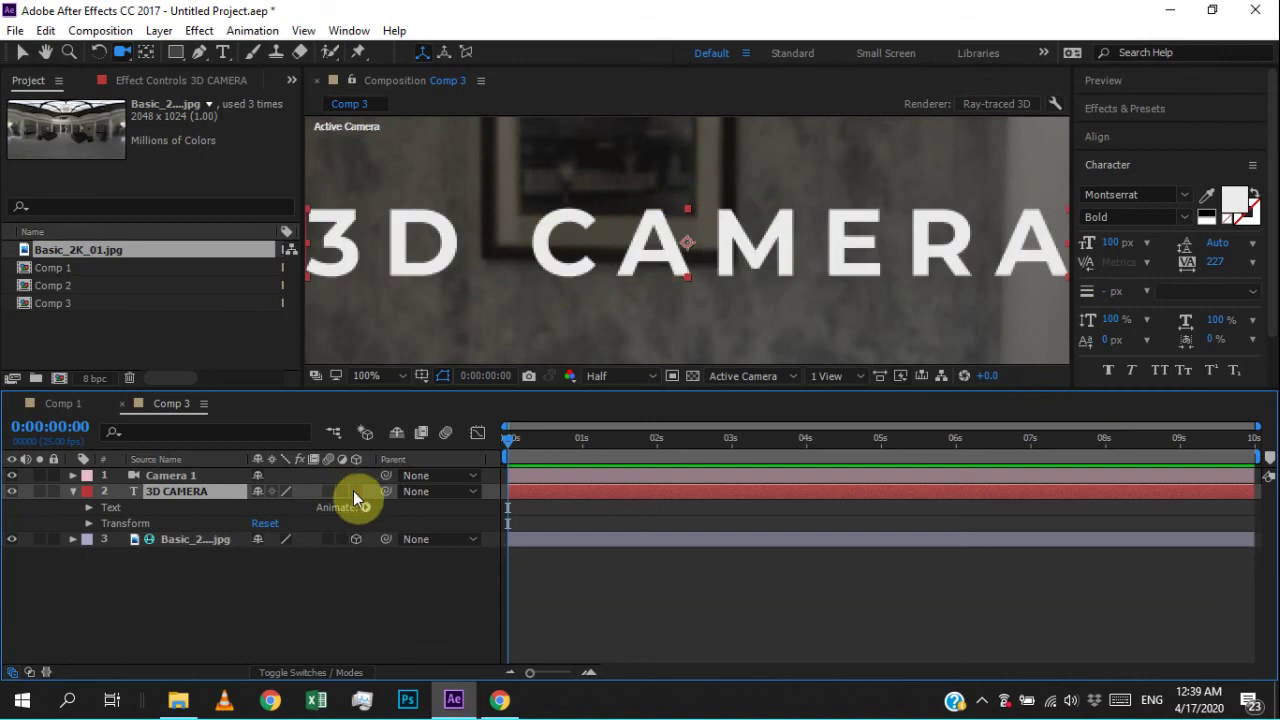
pyautogui.click(353, 491)
pyautogui.click(353, 491)
pyautogui.click(354, 491)
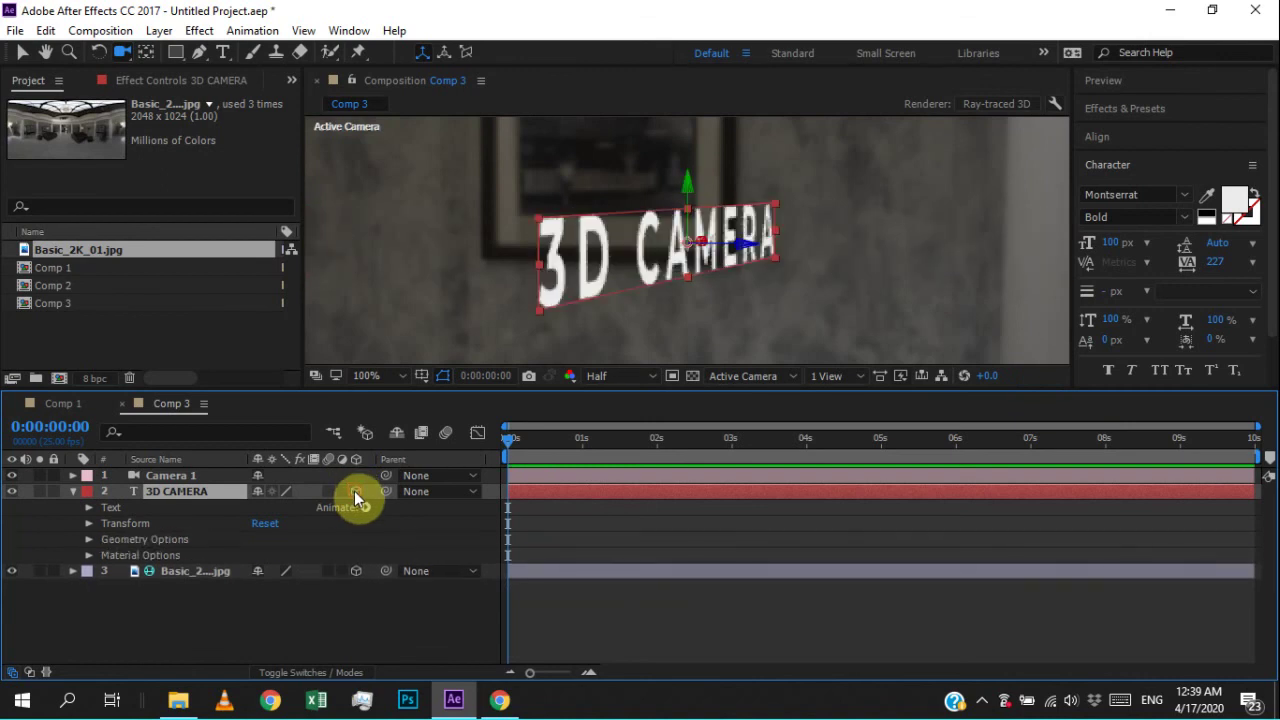
# - Set the 3D CAMERA text's Extrusion Depth to 22 in its Geometry Options, orbiting the camera to see it from the side
pyautogui.moveTo(640, 320); pyautogui.dragTo(684, 311)
pyautogui.click(334, 440)
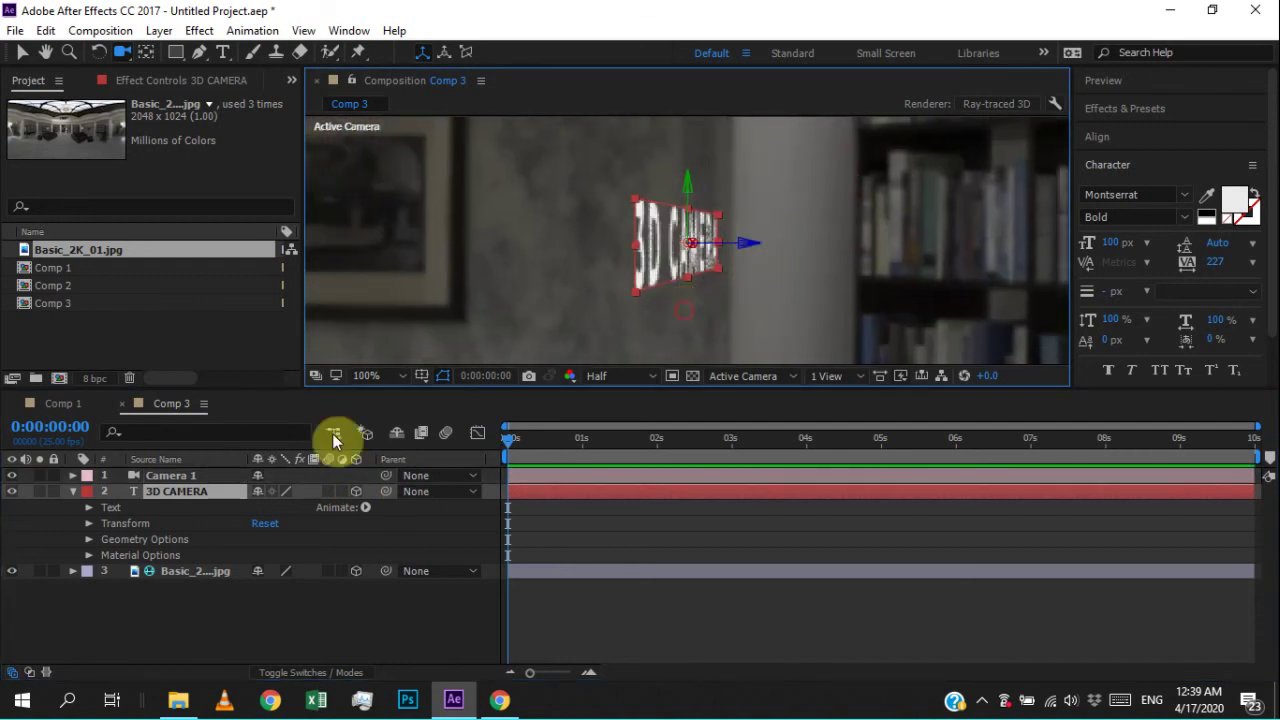
pyautogui.click(88, 539)
pyautogui.click(88, 539)
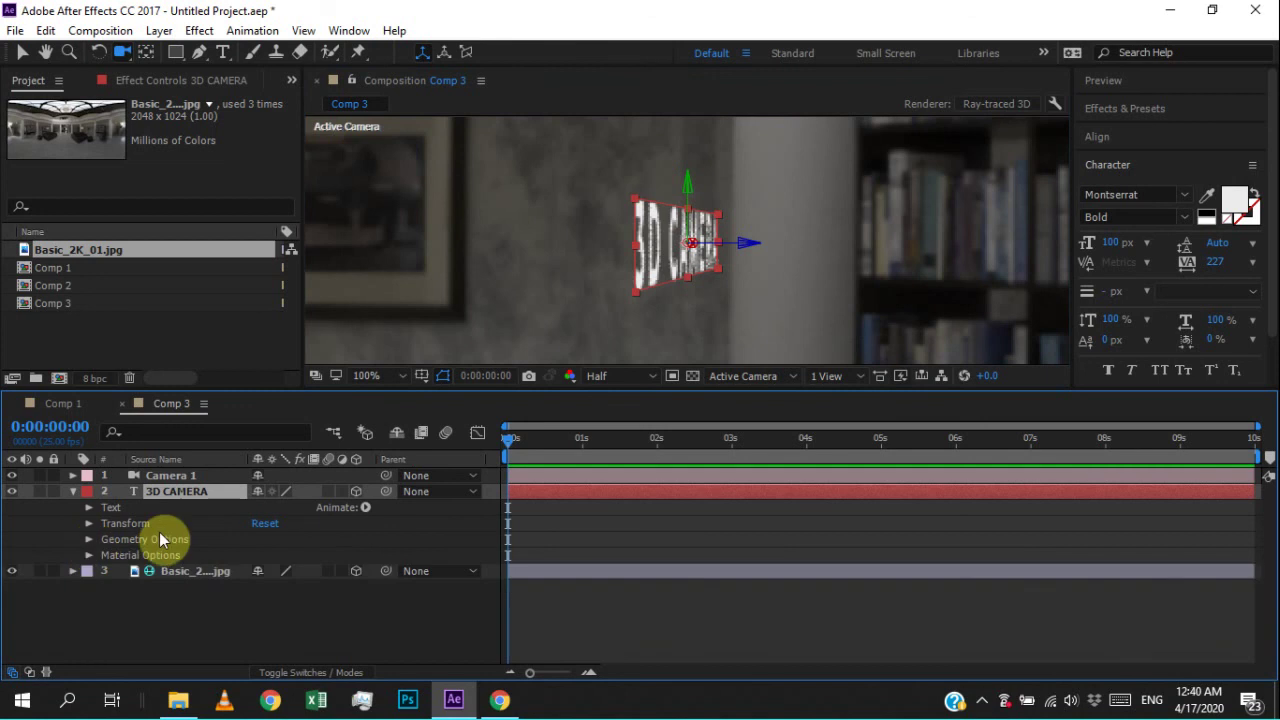
pyautogui.click(89, 539)
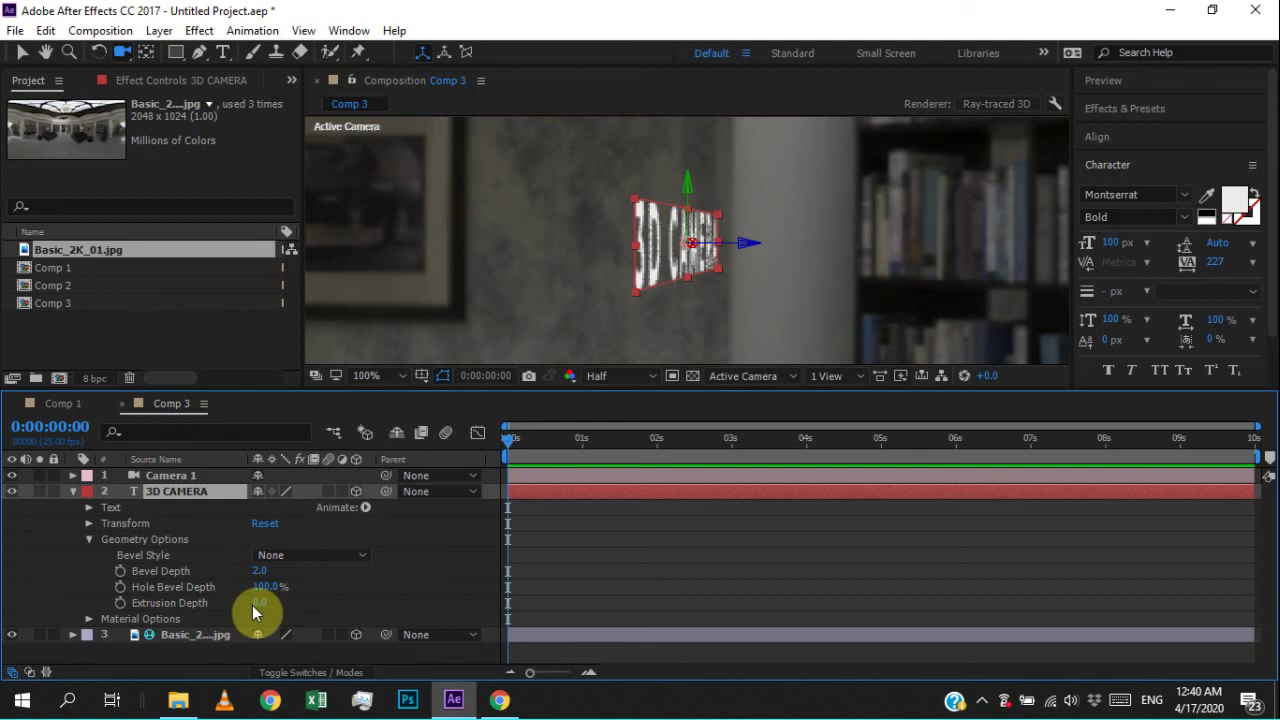
pyautogui.moveTo(677, 314); pyautogui.dragTo(654, 314)
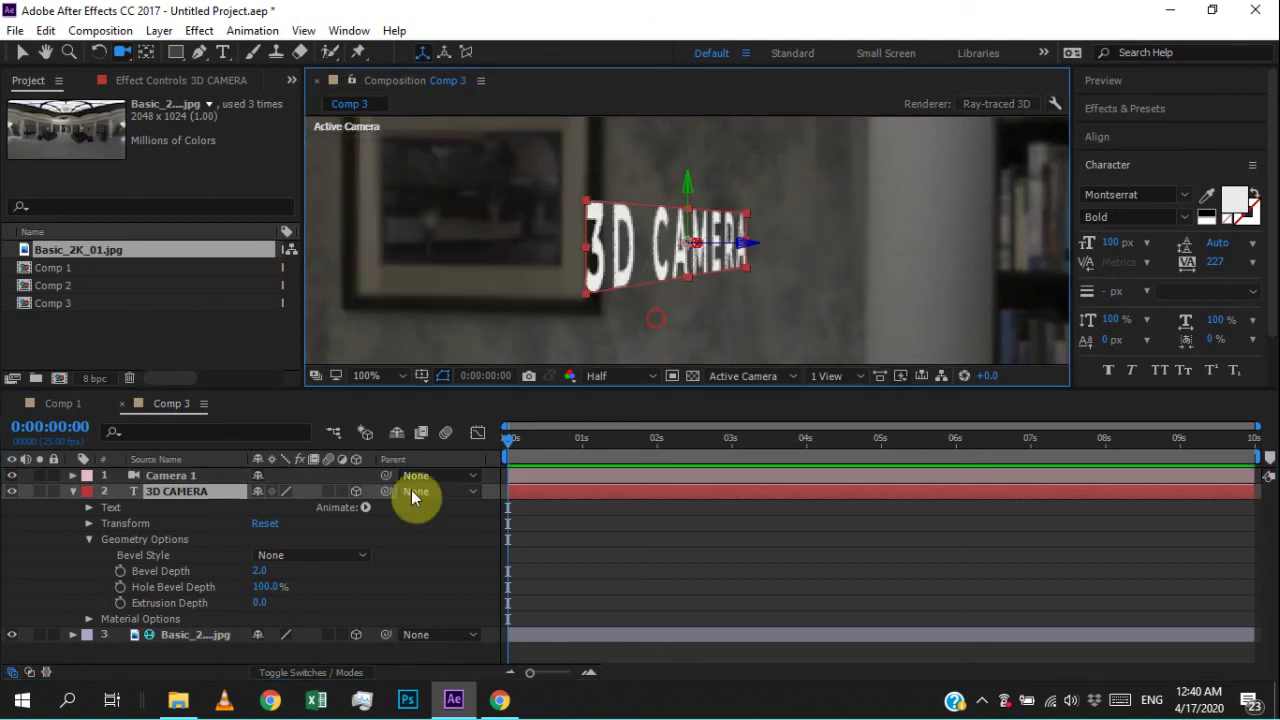
pyautogui.moveTo(258, 607); pyautogui.dragTo(286, 614)
# - Orbit the camera around the extruded text to inspect its sides, and collapse the 3D CAMERA layer's properties
pyautogui.moveTo(737, 300); pyautogui.dragTo(459, 245)
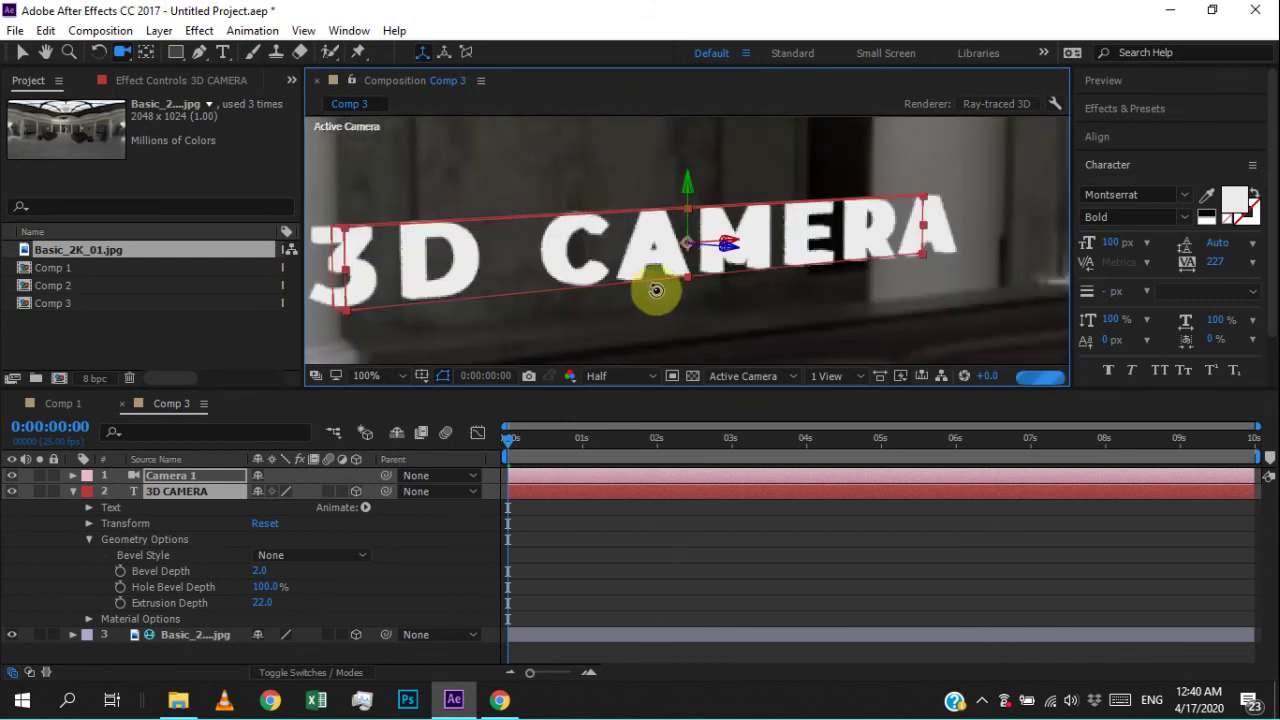
pyautogui.moveTo(786, 278); pyautogui.dragTo(686, 291)
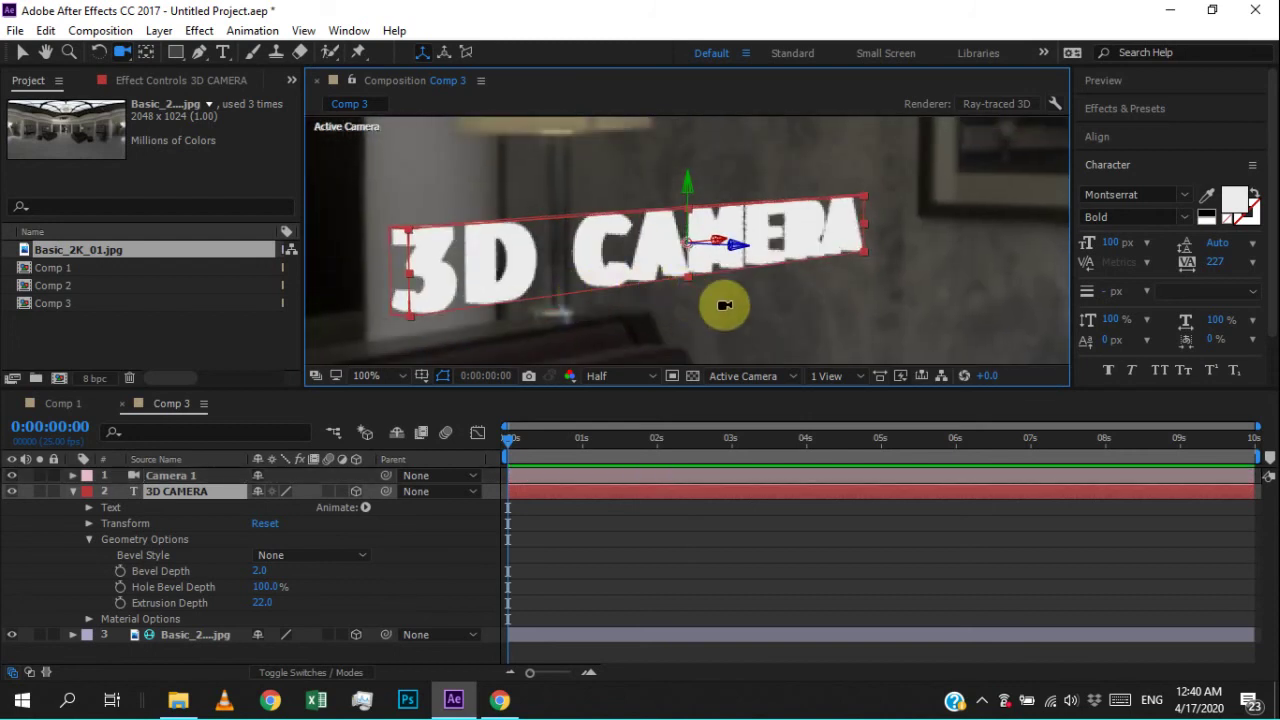
pyautogui.click(88, 539)
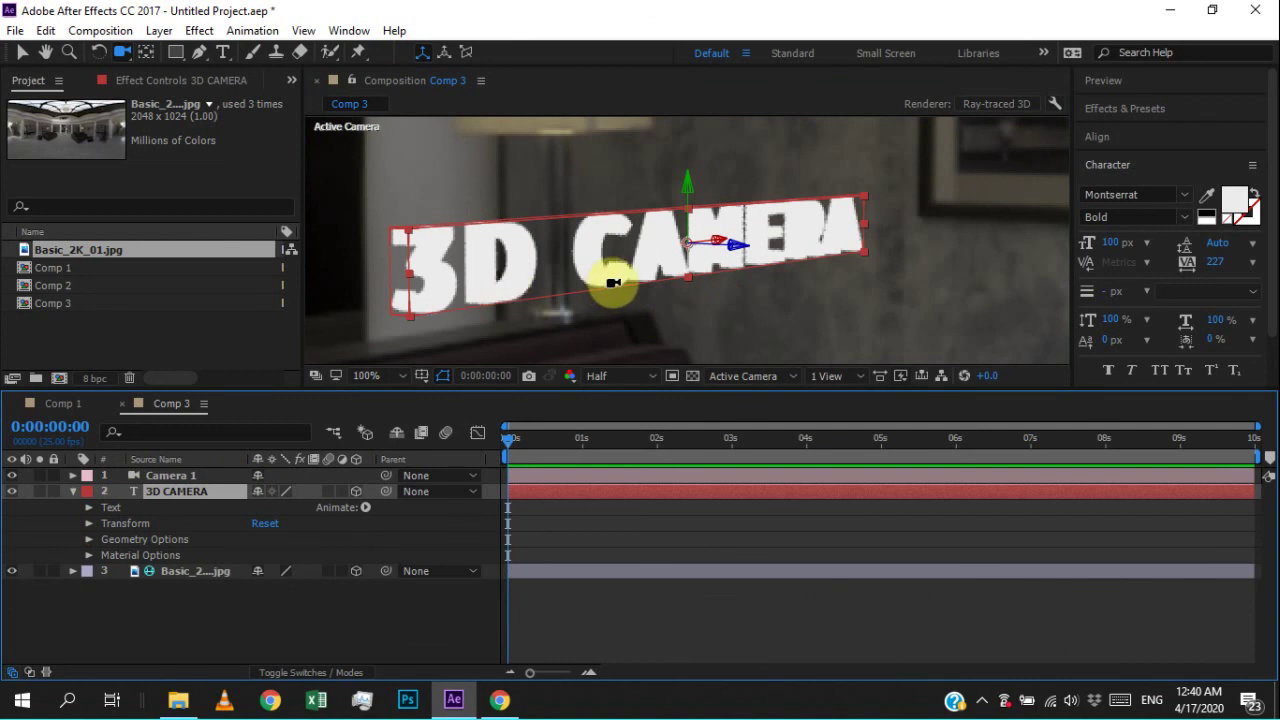
pyautogui.moveTo(613, 283); pyautogui.dragTo(737, 323)
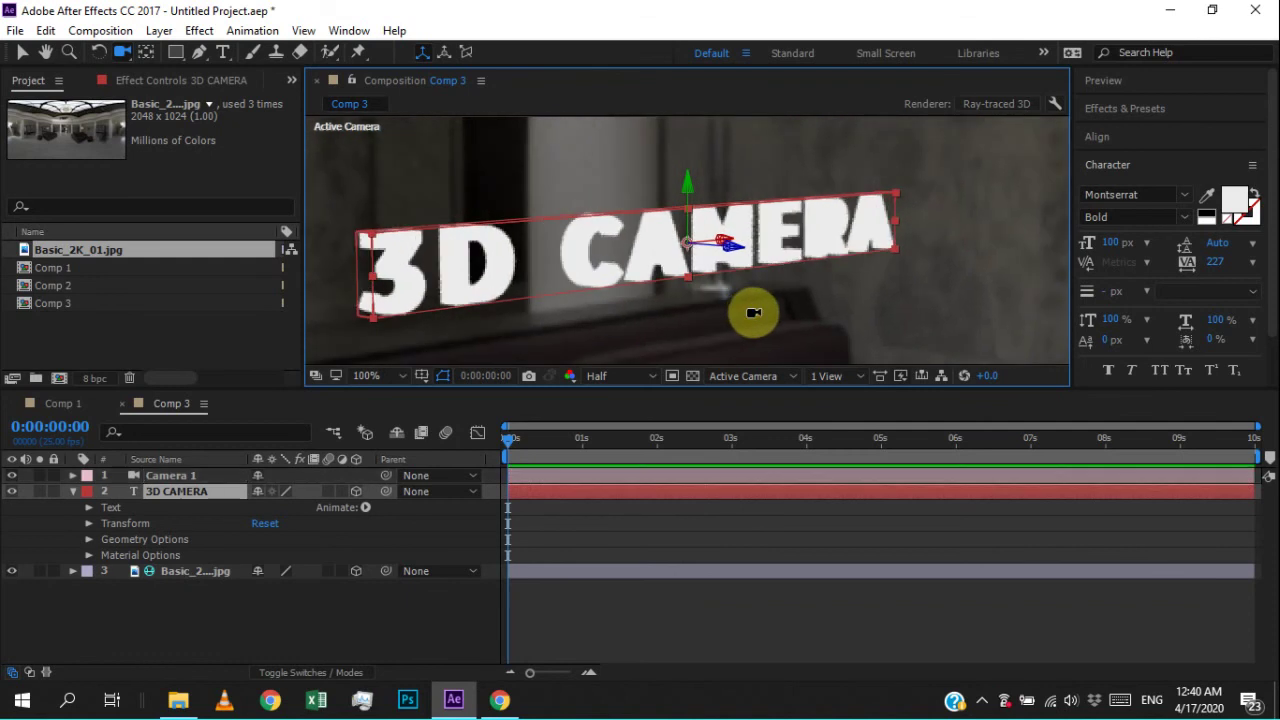
pyautogui.click(74, 492)
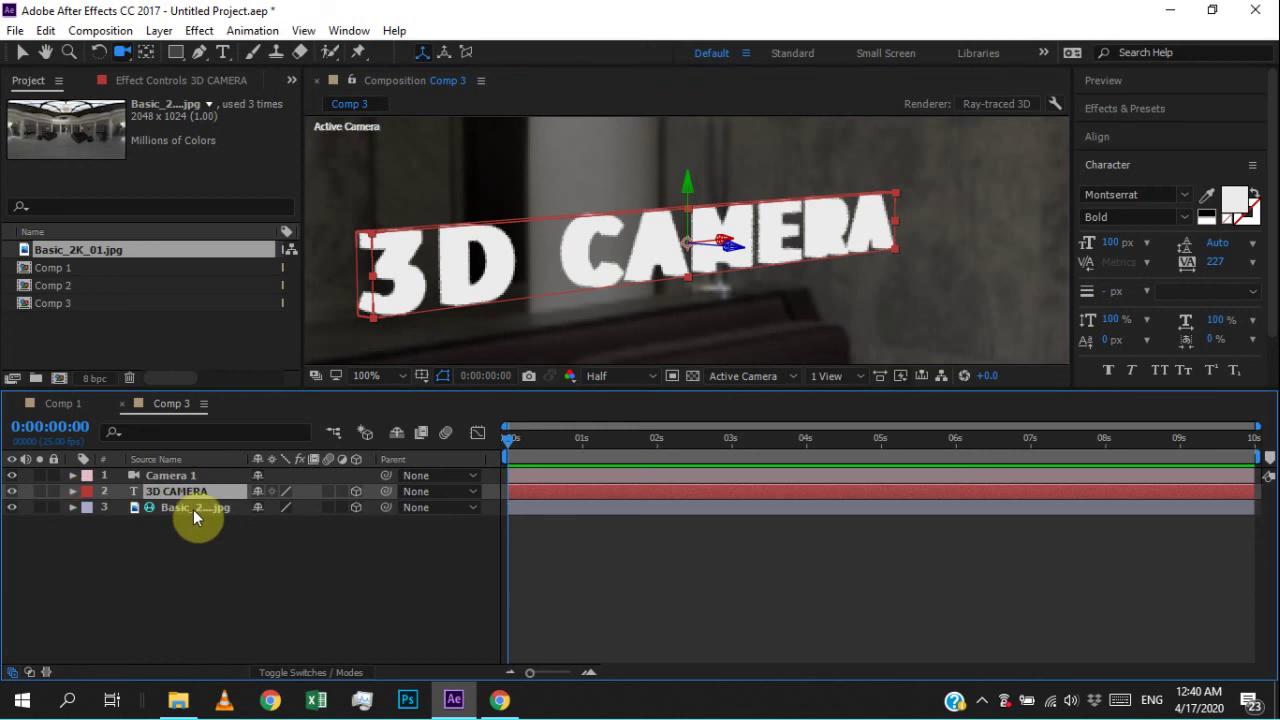
# - Start a new light layer and set its color to light grey C9C9C9, beginning from a color sampled in the scene
pyautogui.click(163, 32)
pyautogui.moveTo(306, 30)
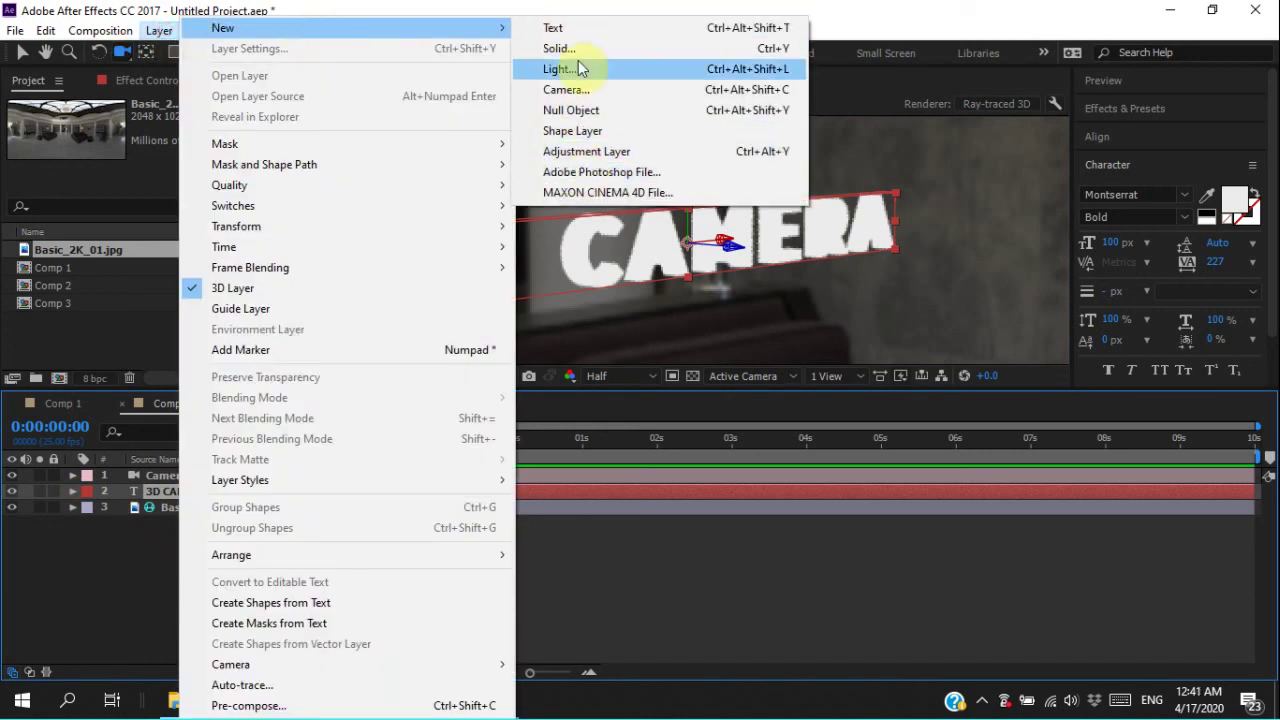
pyautogui.click(578, 69)
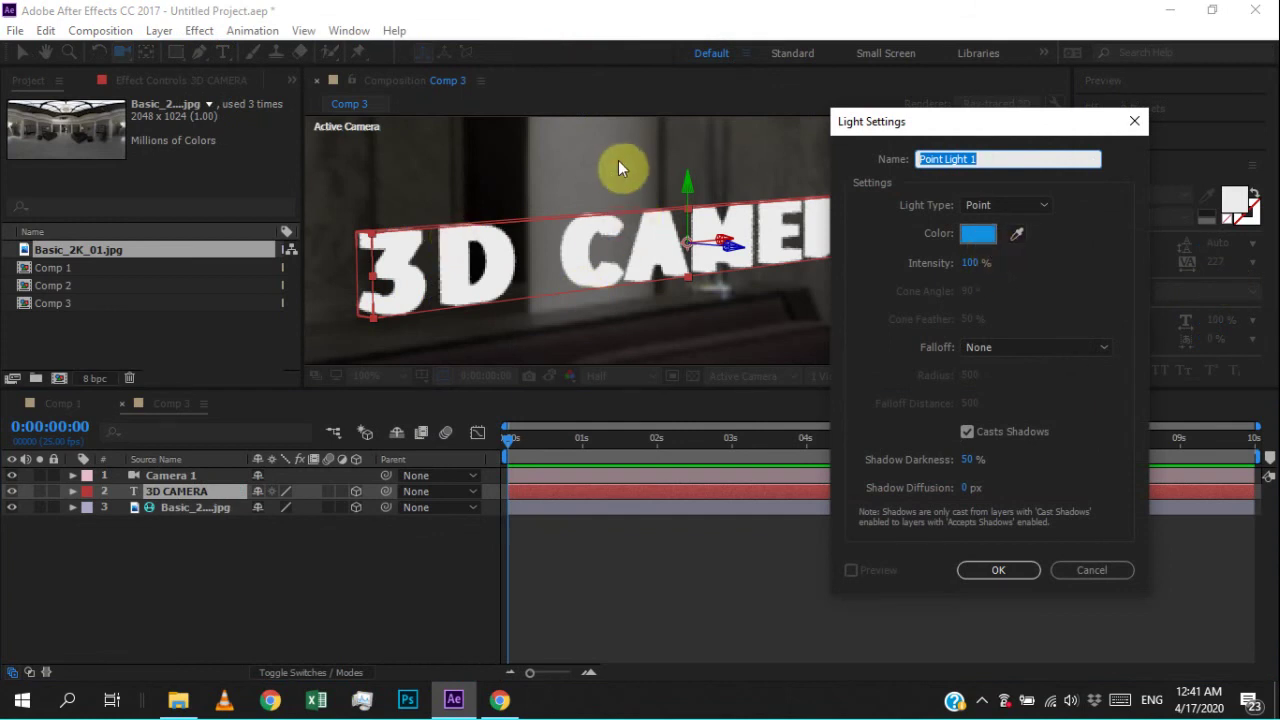
pyautogui.click(1017, 233)
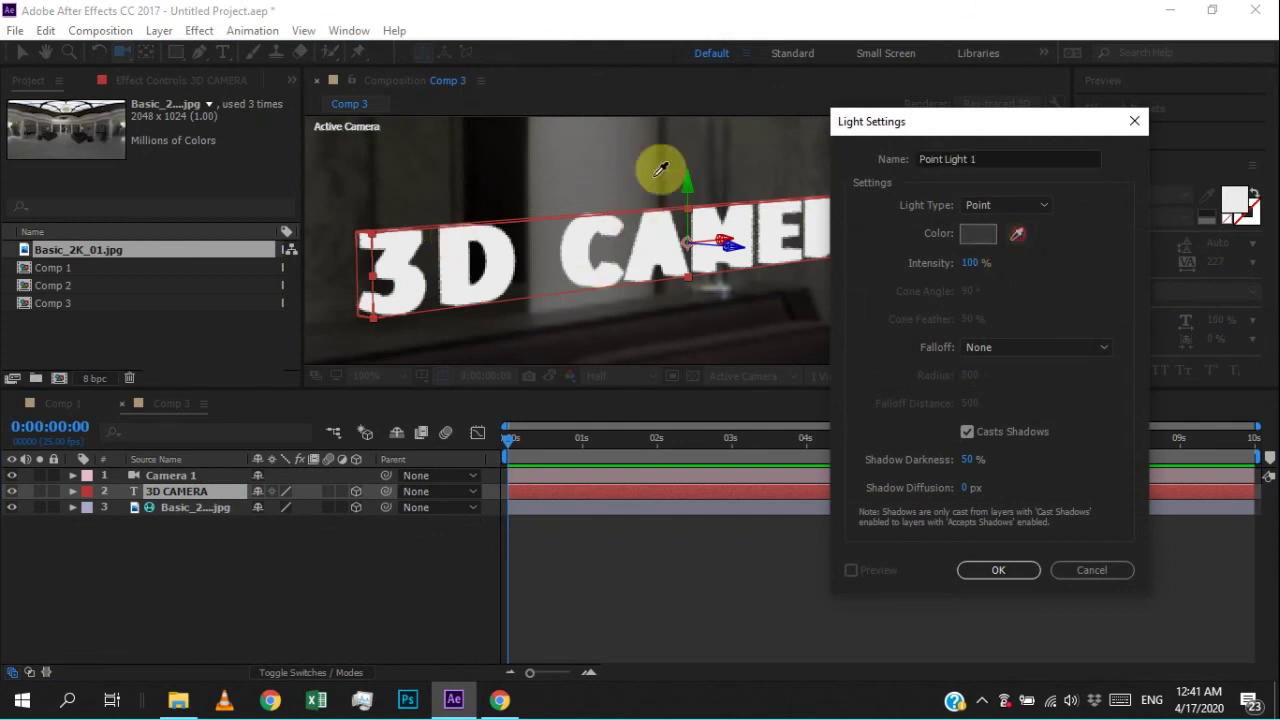
pyautogui.click(586, 160)
pyautogui.click(978, 234)
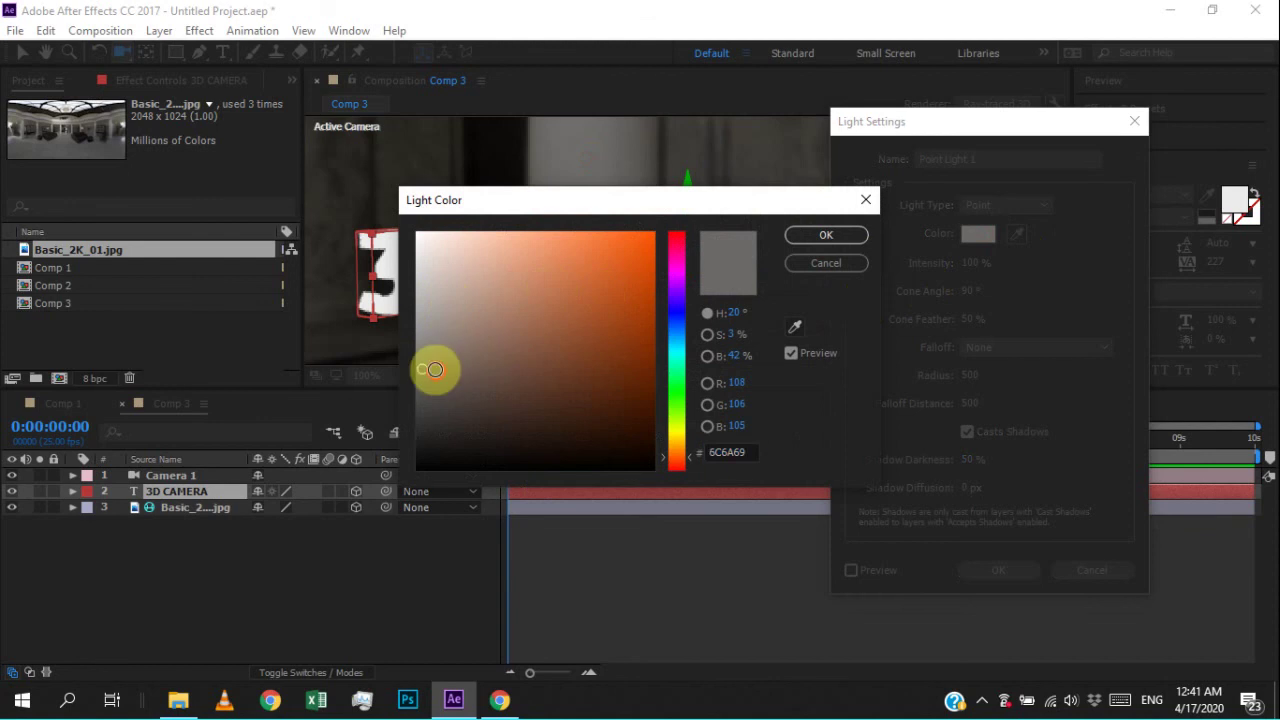
pyautogui.moveTo(414, 300); pyautogui.dragTo(443, 277)
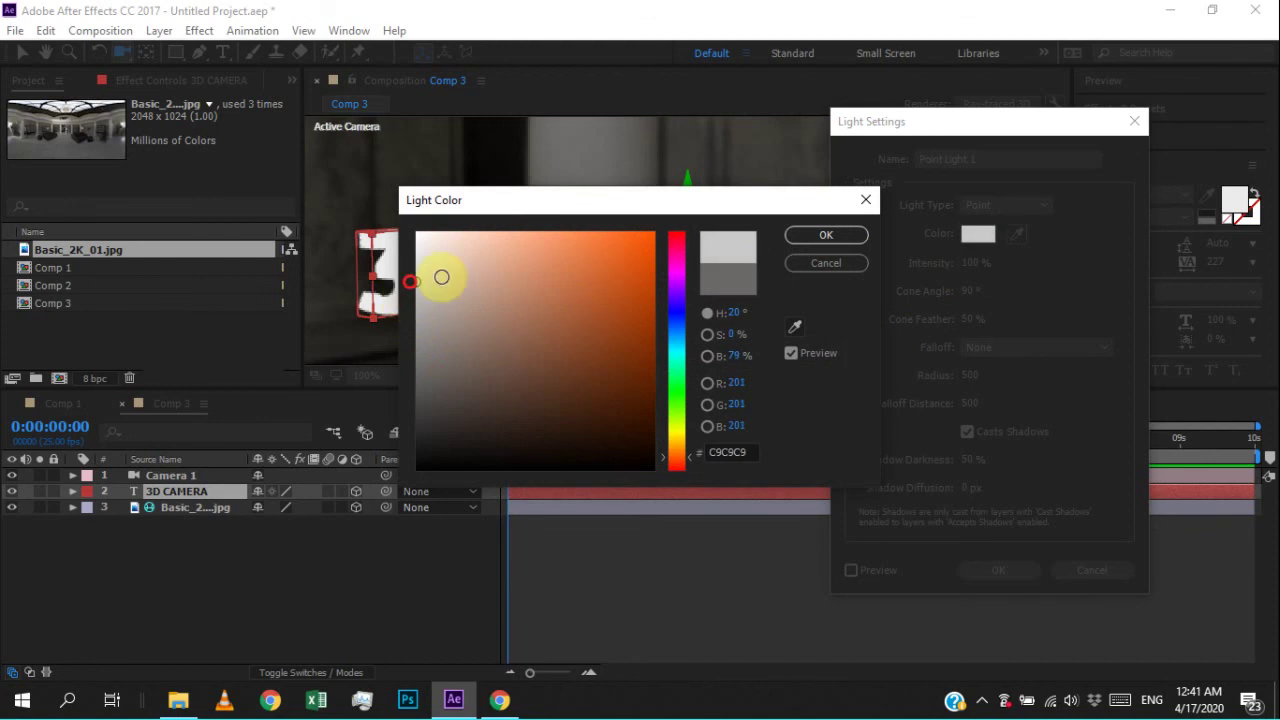
pyautogui.click(840, 236)
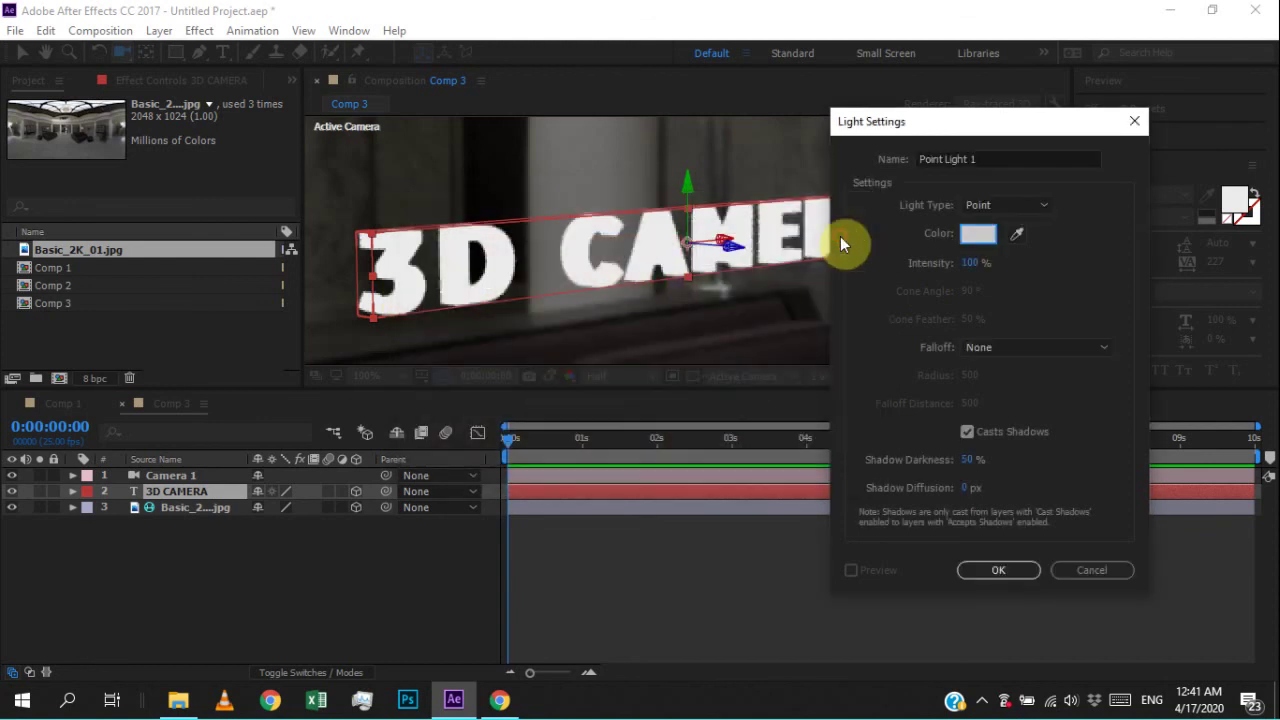
# - Set the light type to Parallel and create the light layer
pyautogui.click(1008, 205)
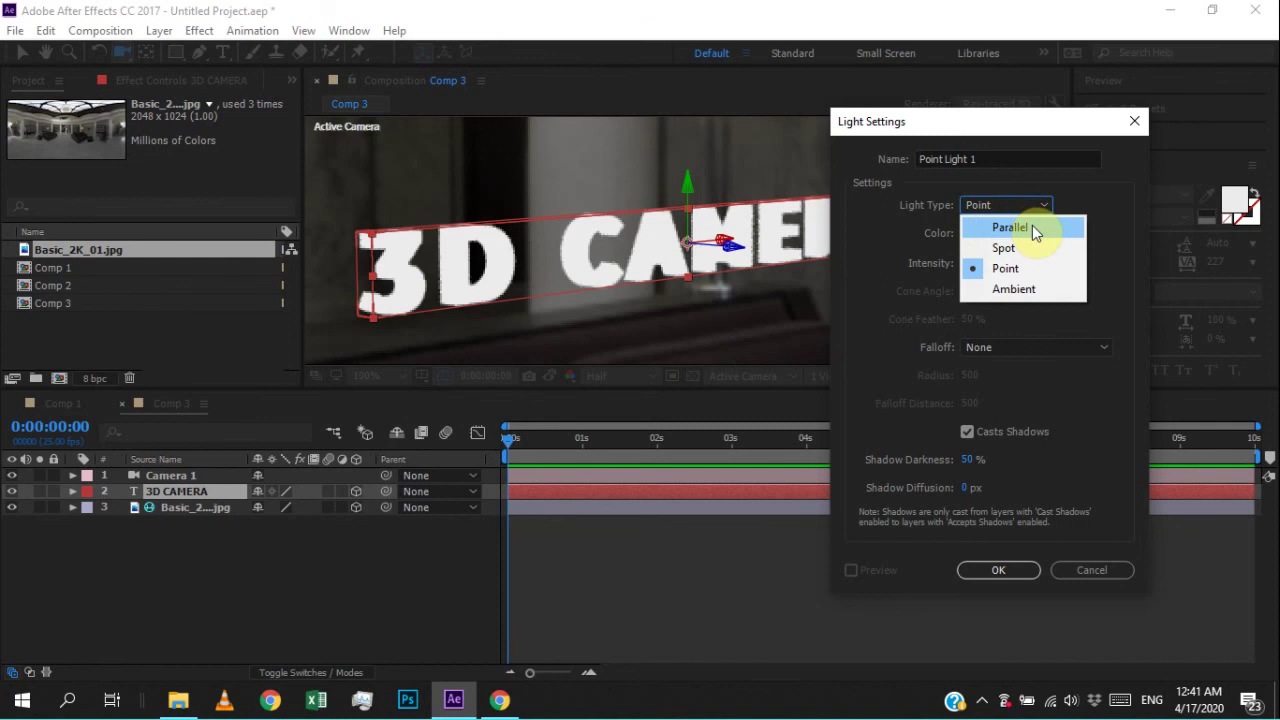
pyautogui.click(1032, 230)
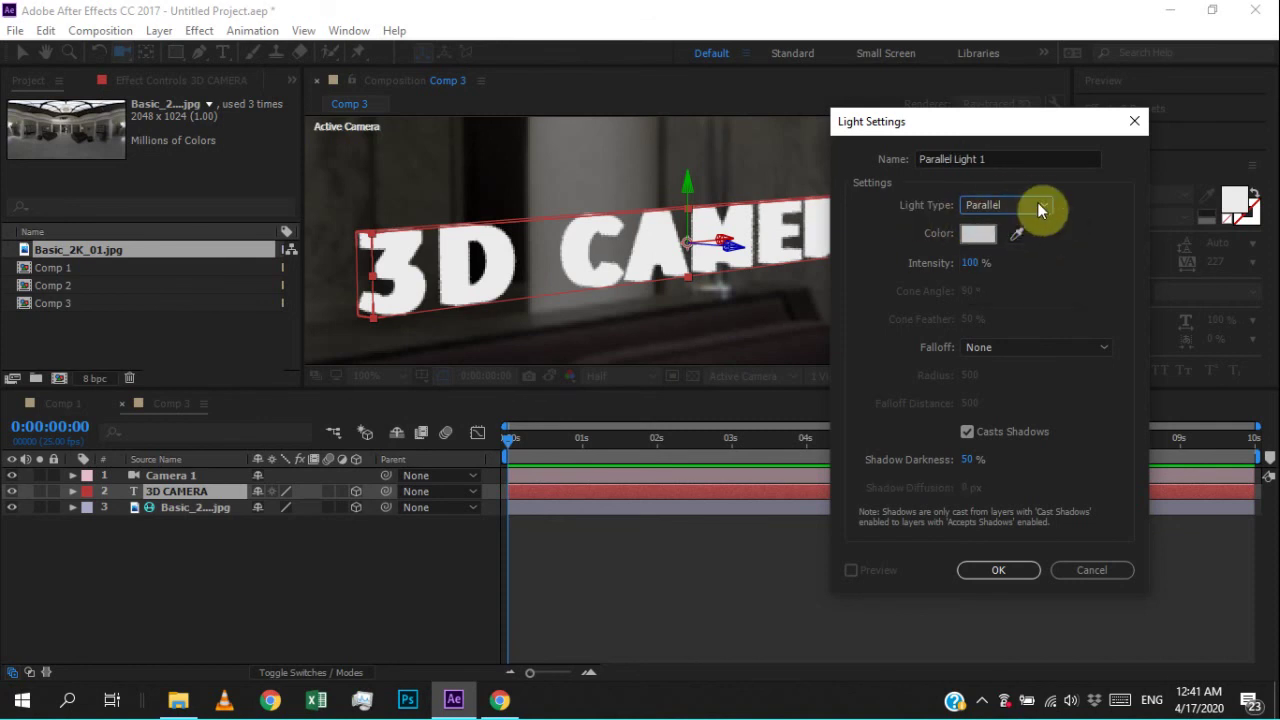
pyautogui.click(998, 570)
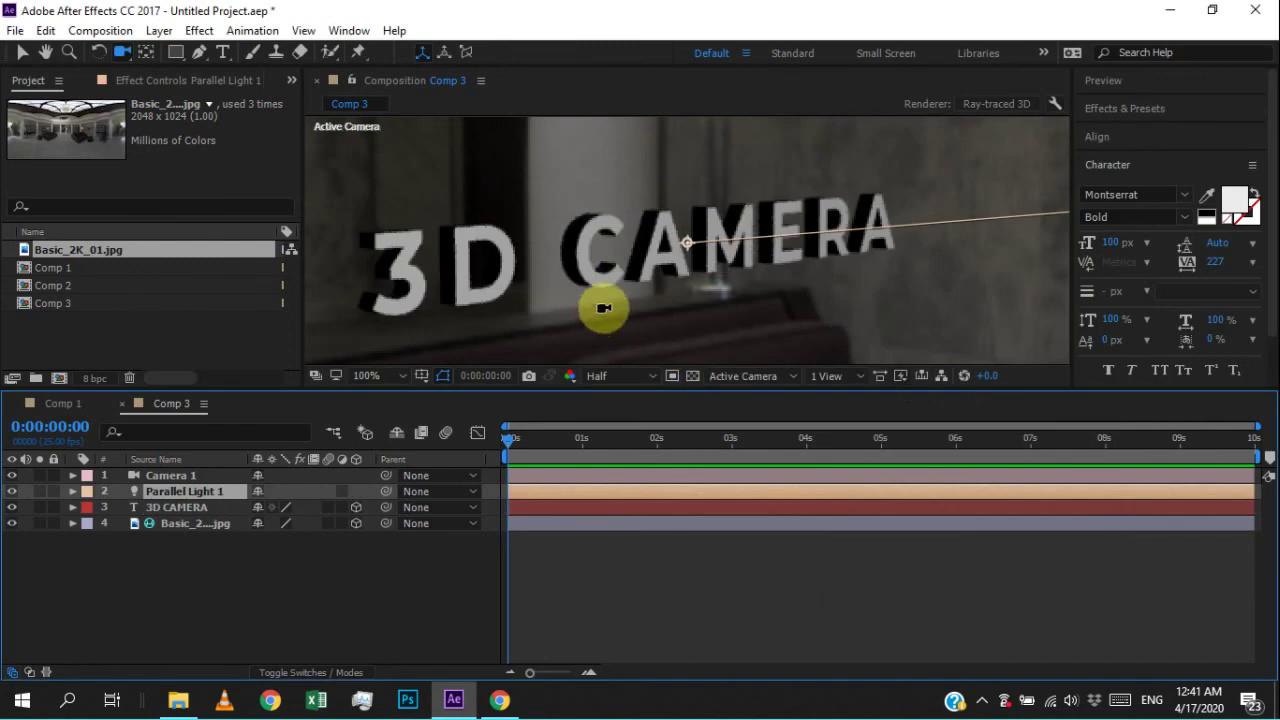
# - Aim the parallel light by moving its point of interest past the text's final letter, close to the framed picture
pyautogui.scroll(-8, 647, 266)
pyautogui.scroll(3, 647, 266)
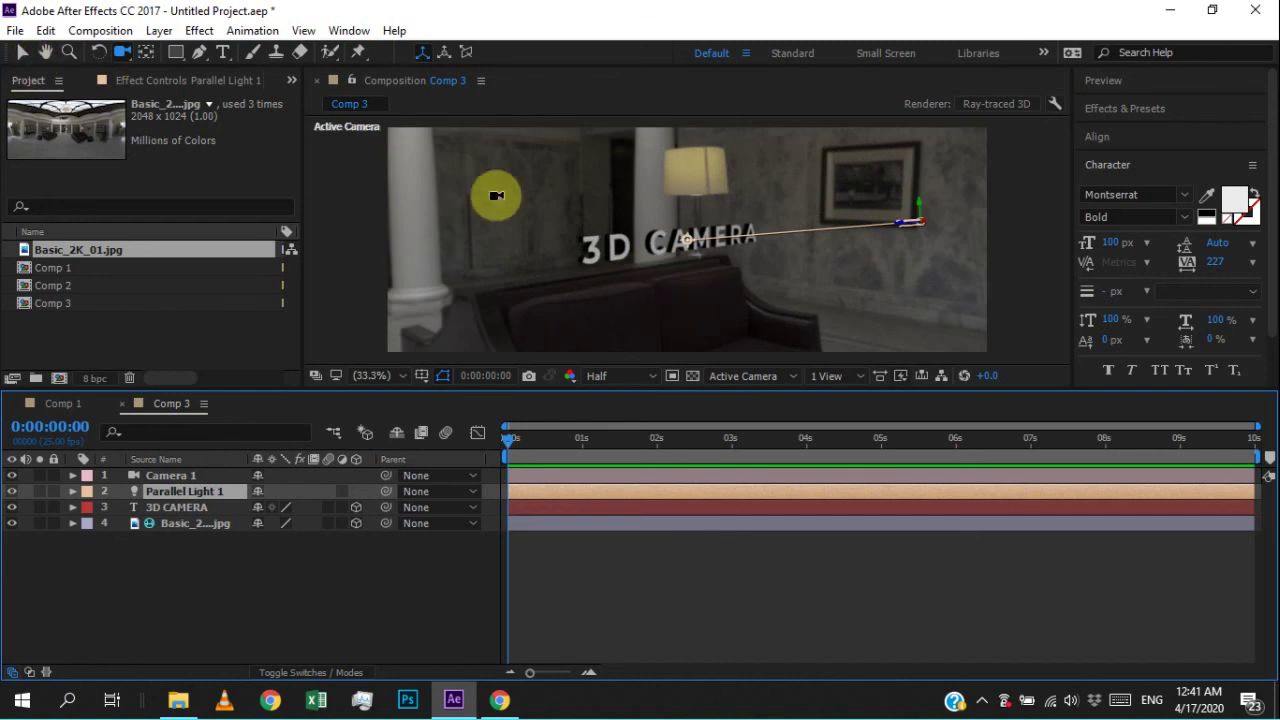
pyautogui.click(22, 52)
pyautogui.moveTo(692, 244); pyautogui.dragTo(471, 254)
pyautogui.moveTo(585, 257); pyautogui.dragTo(563, 200)
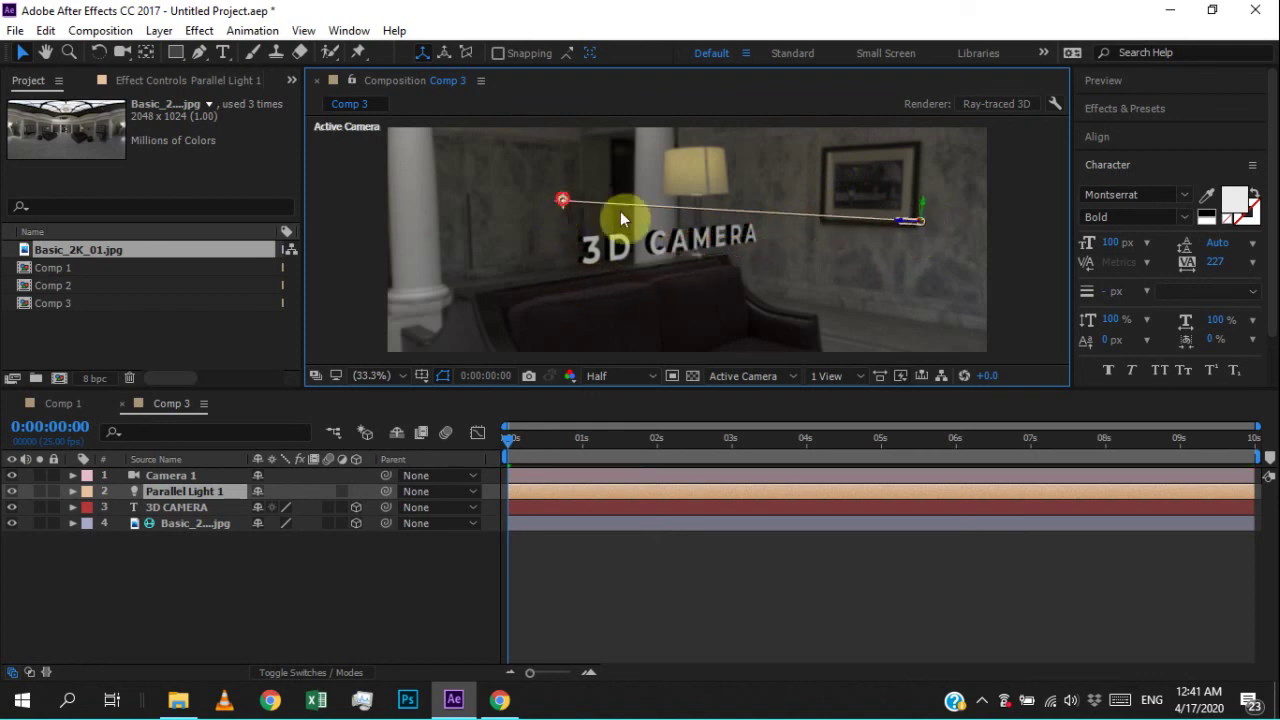
pyautogui.scroll(3, 857, 238)
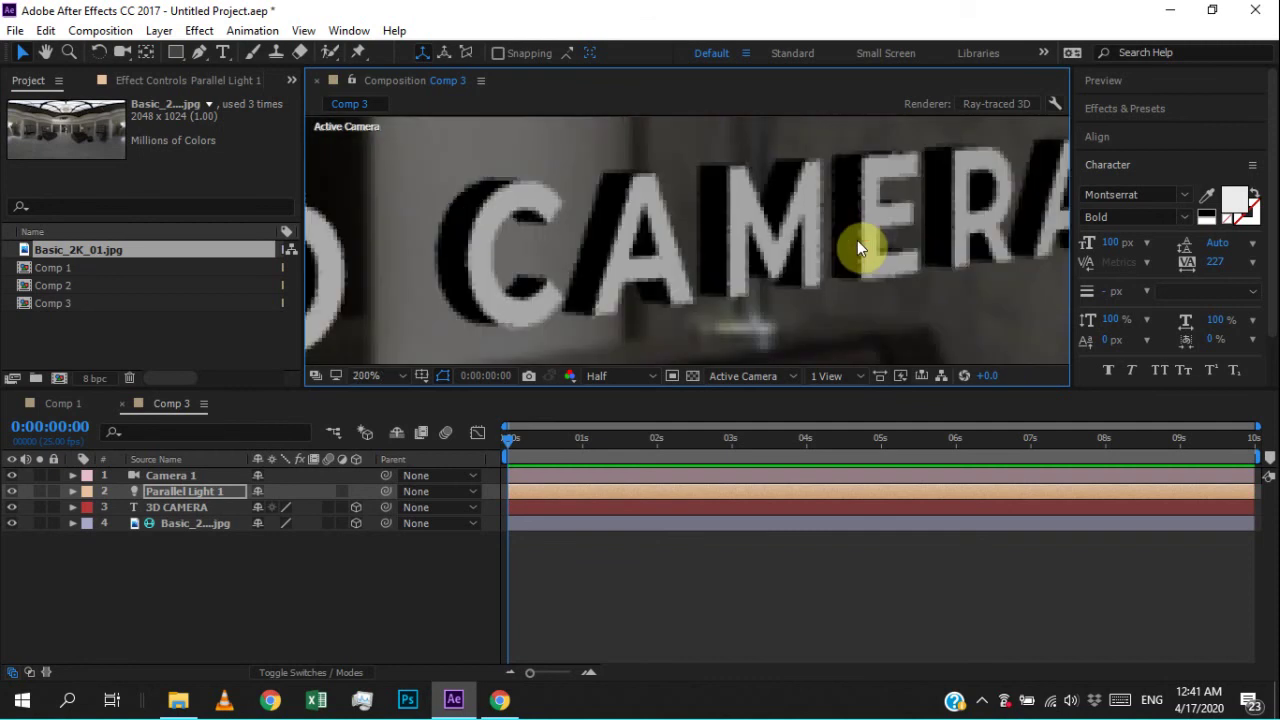
pyautogui.scroll(-2, 857, 240)
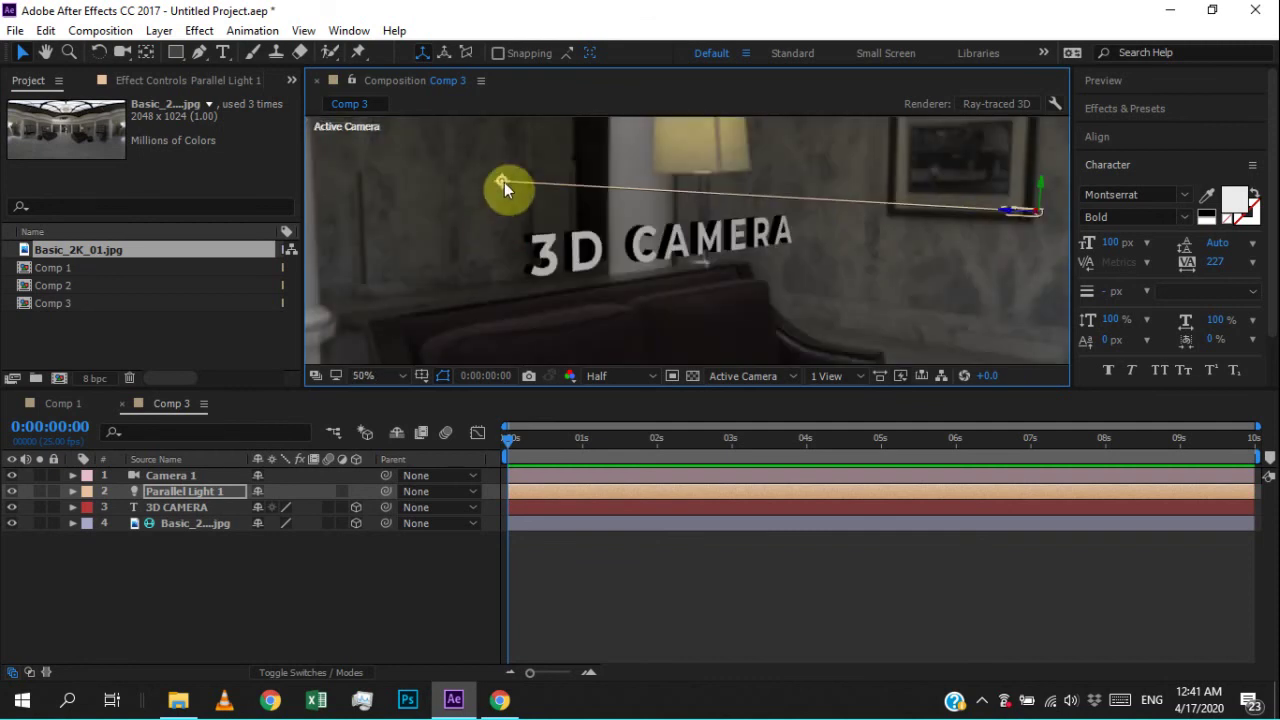
pyautogui.moveTo(504, 182); pyautogui.dragTo(872, 220)
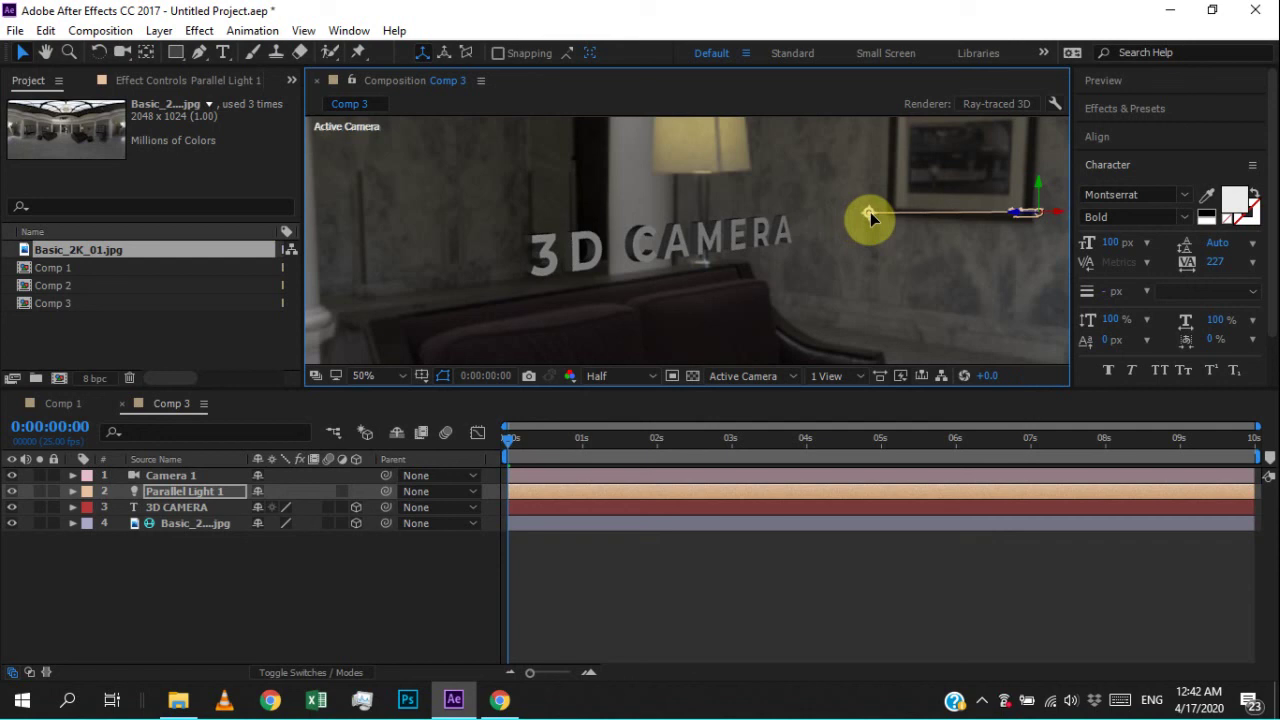
pyautogui.moveTo(871, 214); pyautogui.dragTo(869, 214)
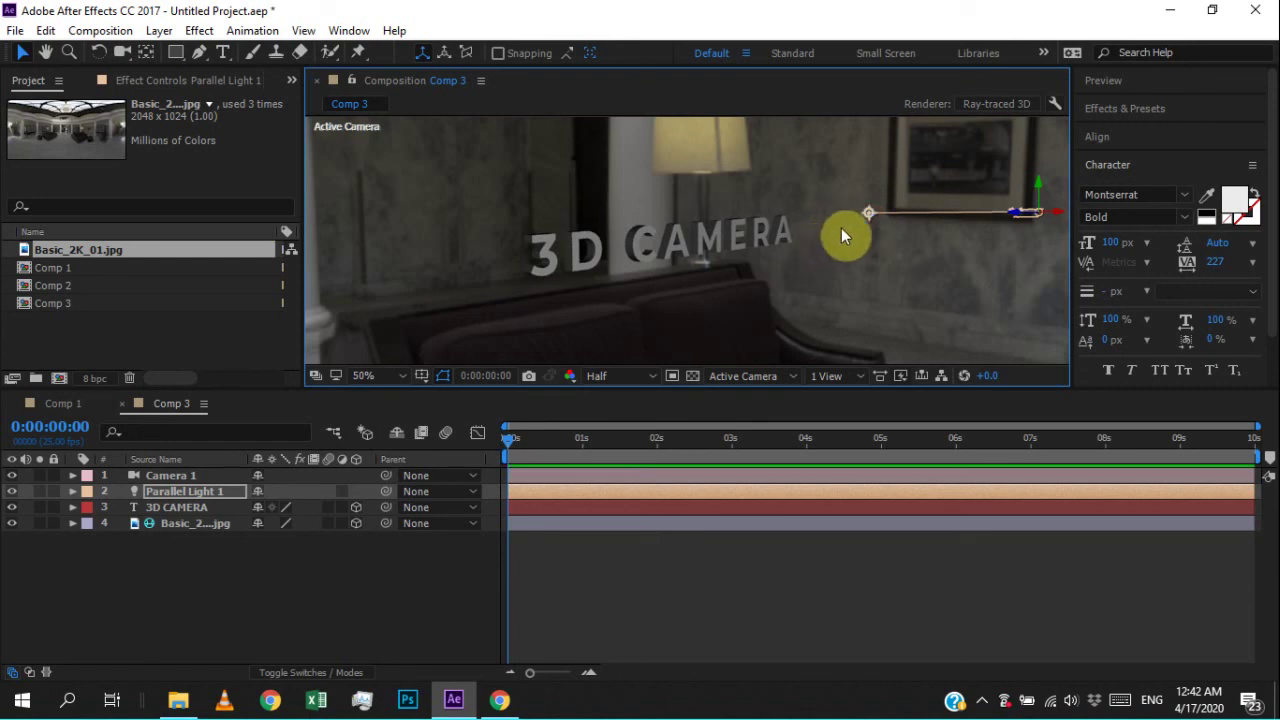
pyautogui.moveTo(867, 214)
pyautogui.mouseDown()
pyautogui.moveTo(809, 243)
pyautogui.moveTo(826, 223)
pyautogui.moveTo(861, 219)
pyautogui.mouseUp()
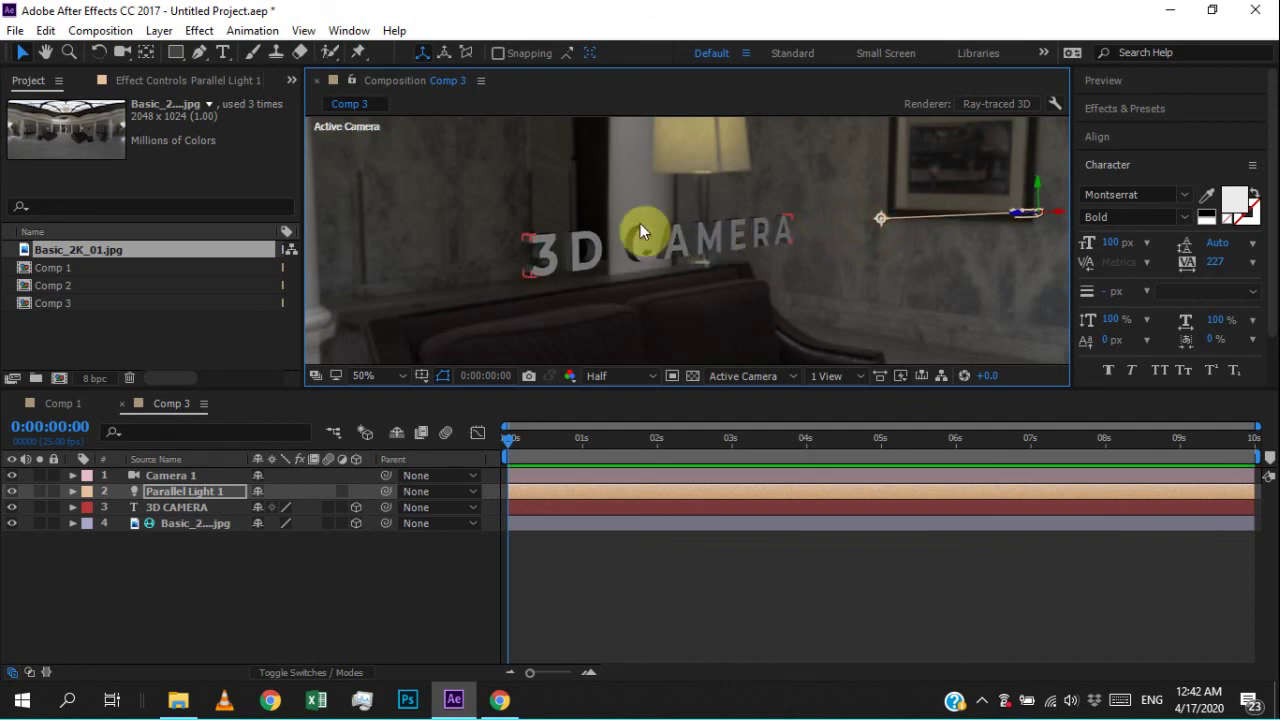
# - Orbit the camera behind the 3D CAMERA text so it reads mirrored in front of the column and bookshelf
pyautogui.press('c')
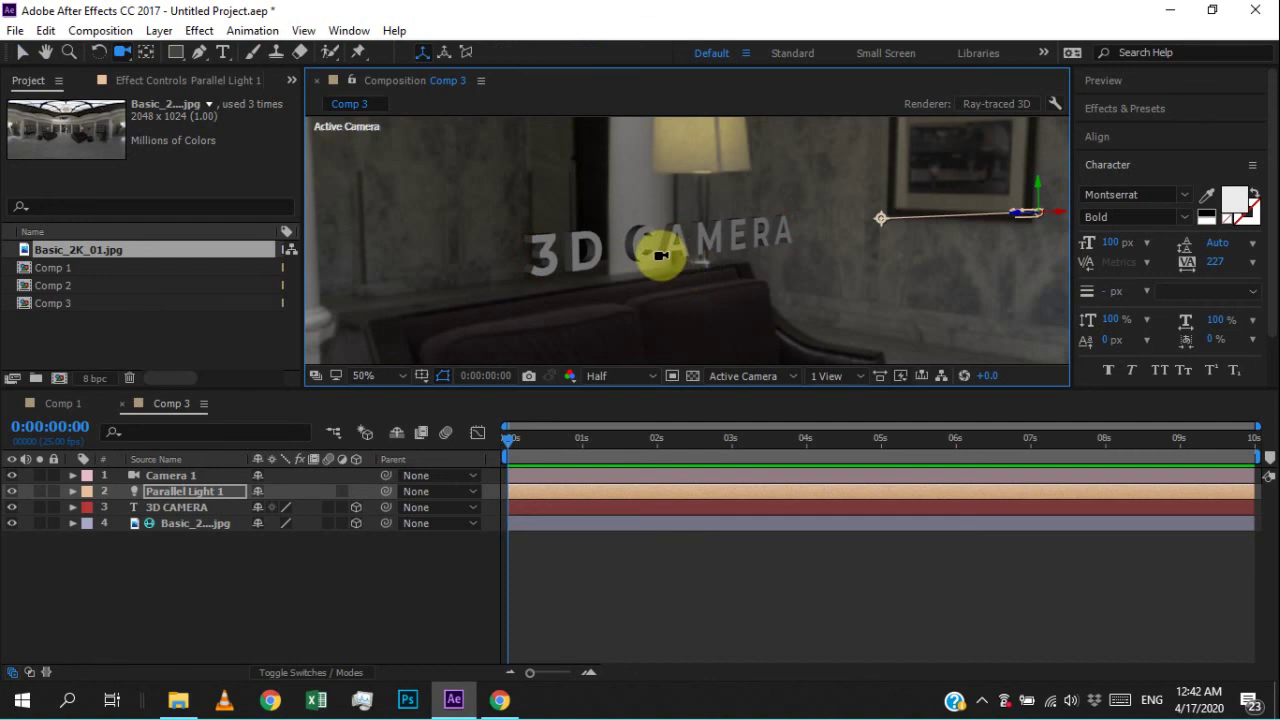
pyautogui.moveTo(721, 269); pyautogui.dragTo(385, 265)
pyautogui.scroll(-1, 605, 384)
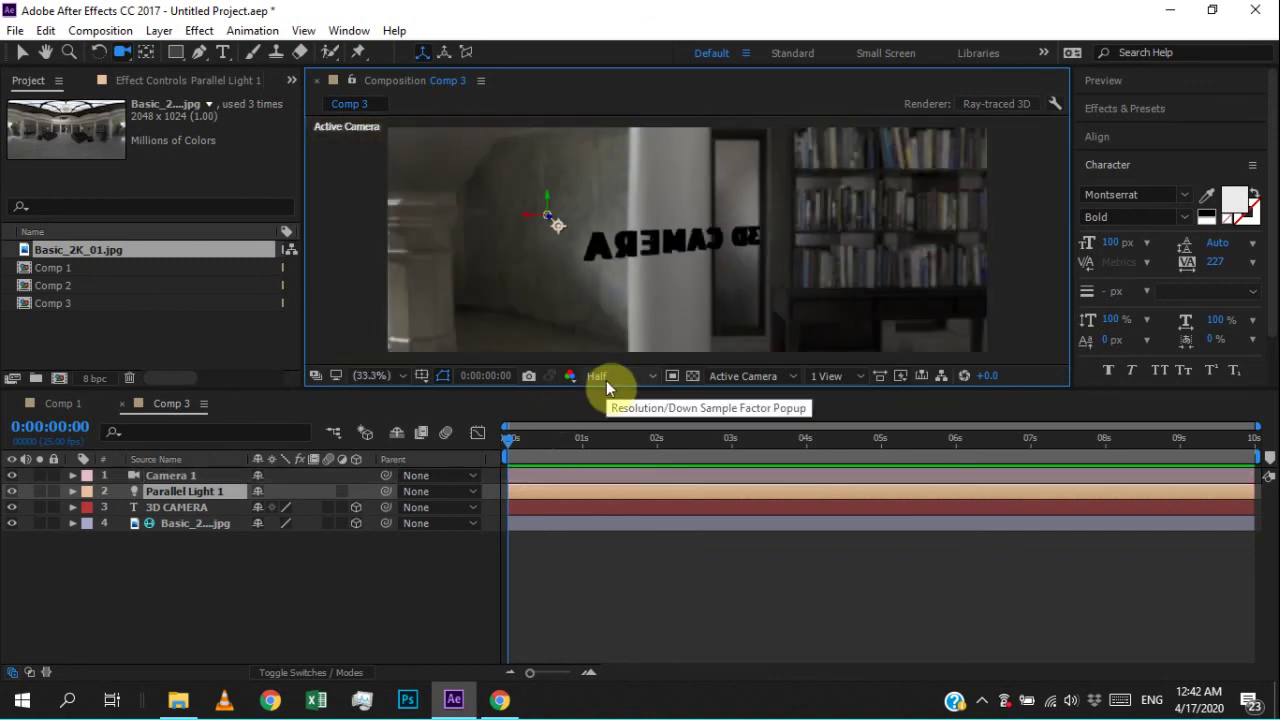
pyautogui.click(189, 510)
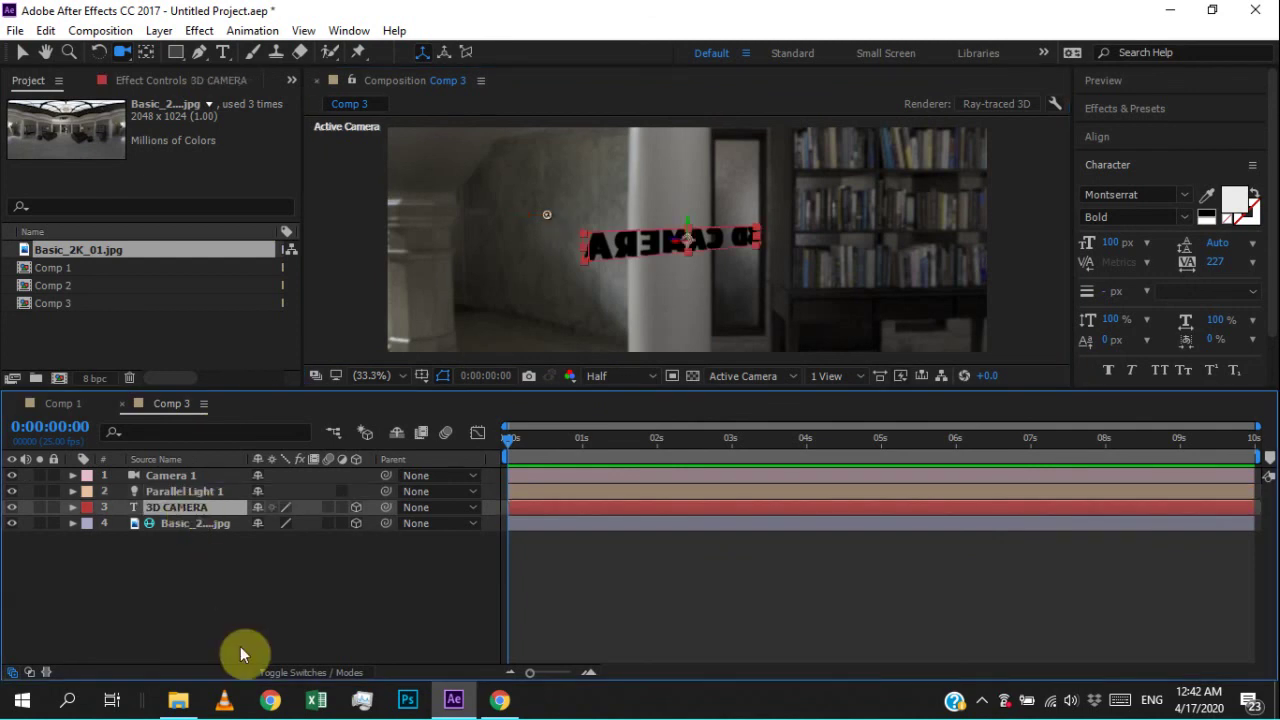
pyautogui.press('a')
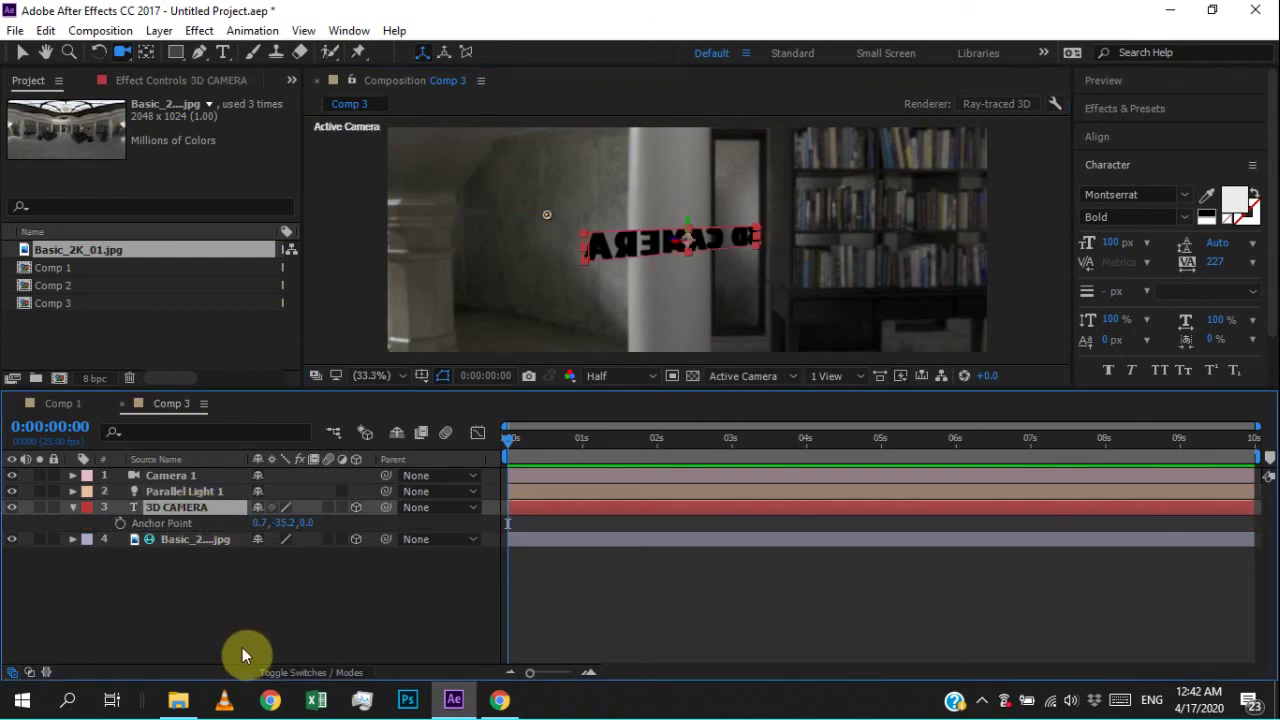
pyautogui.hotkey('shift', 'p')
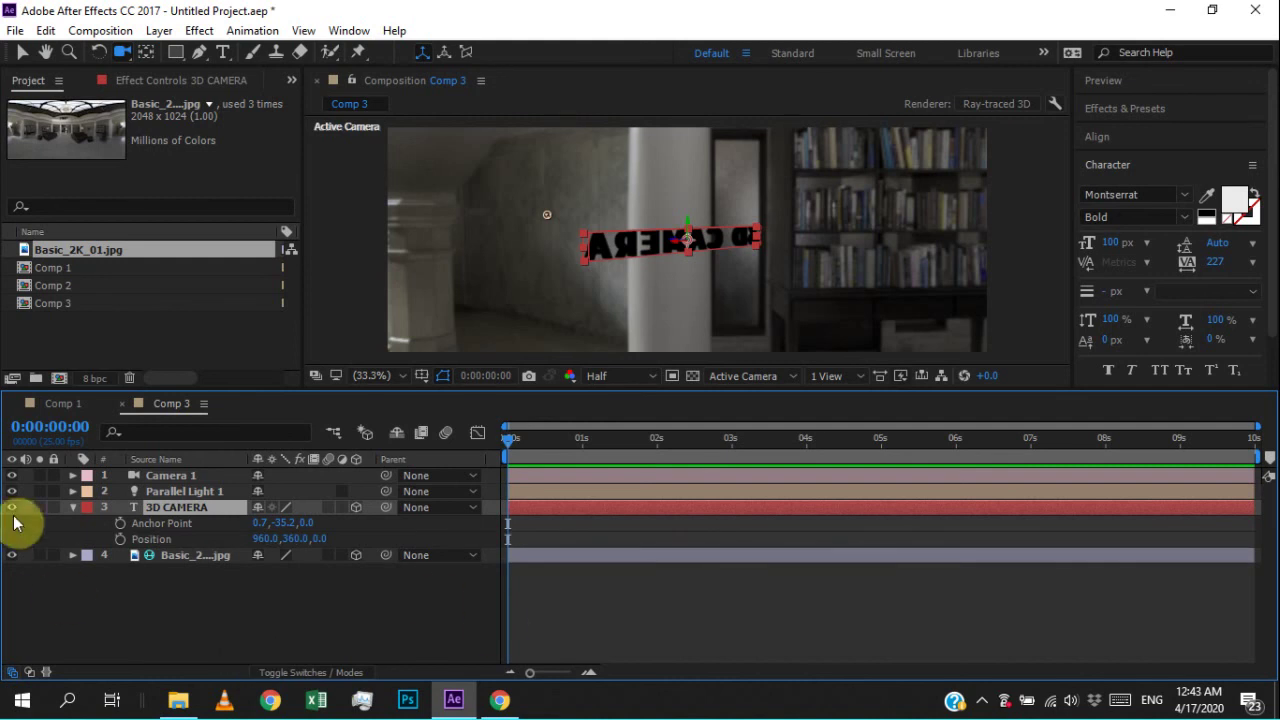
pyautogui.click(72, 507)
# - Start keyframing Camera 1's Point of Interest and Position at 0:00:00:00
pyautogui.click(181, 477)
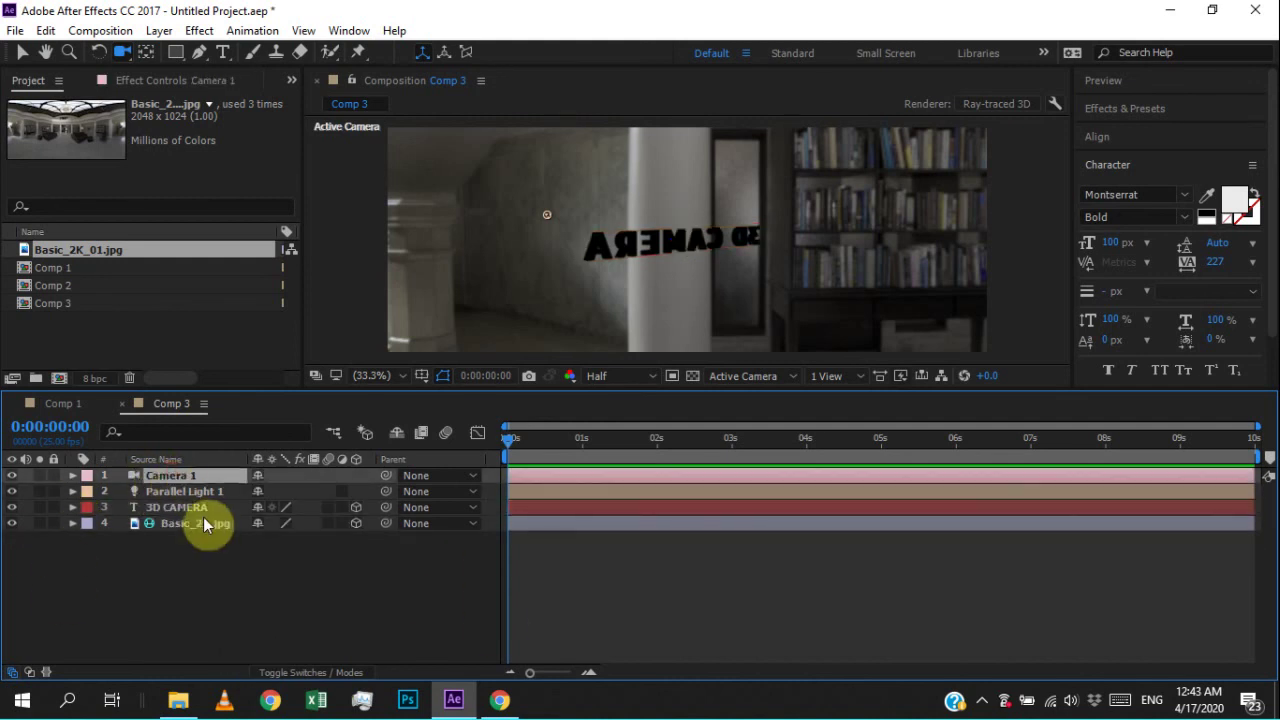
pyautogui.press('a')
pyautogui.hotkey('shift', 'p')
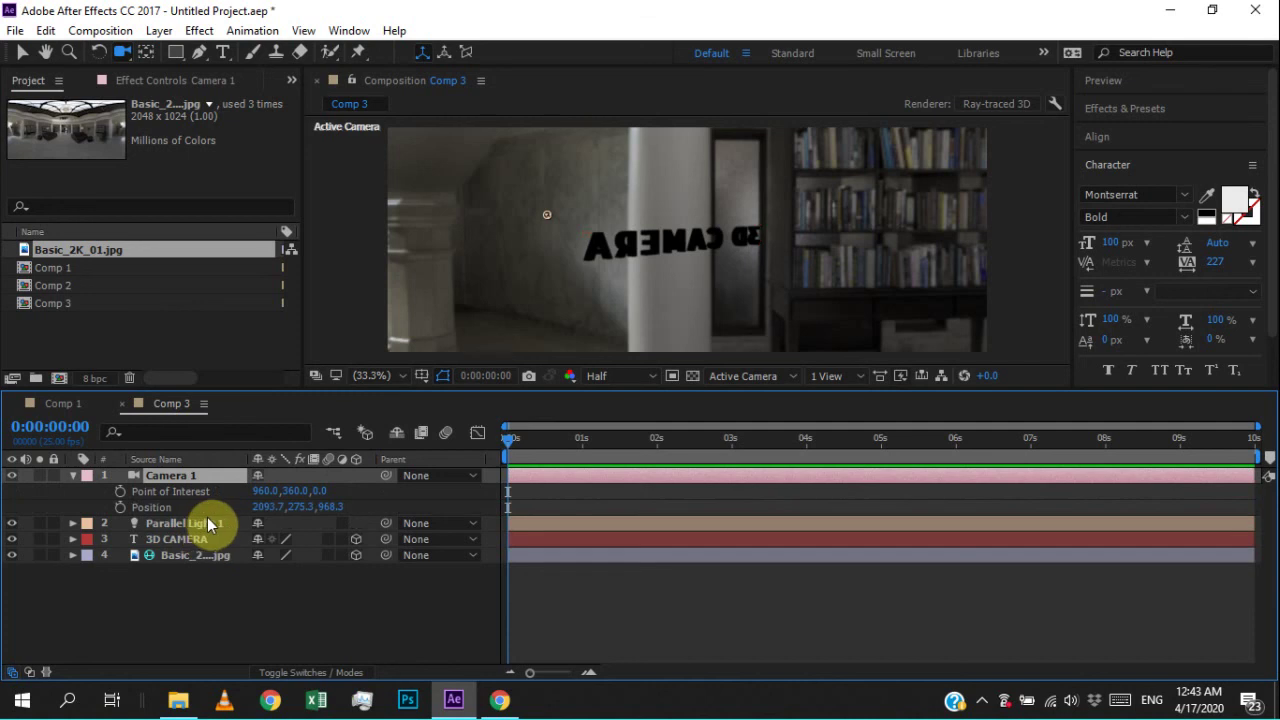
pyautogui.click(119, 492)
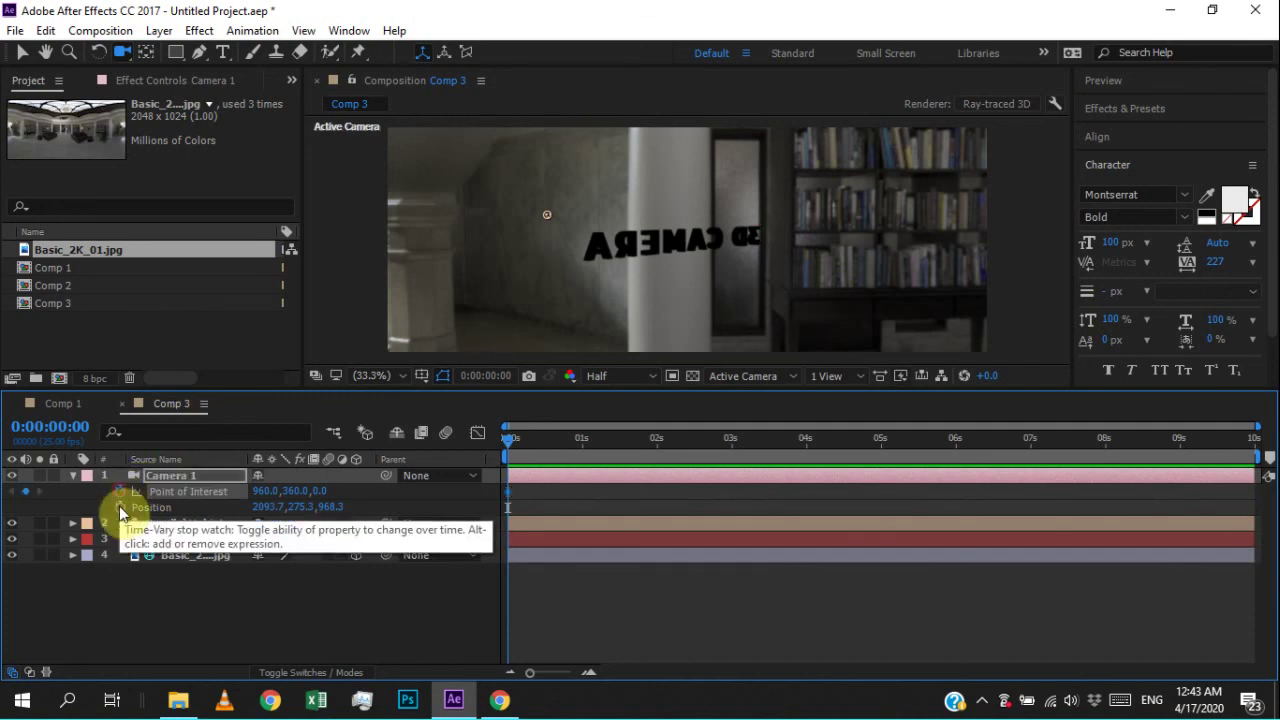
pyautogui.click(119, 508)
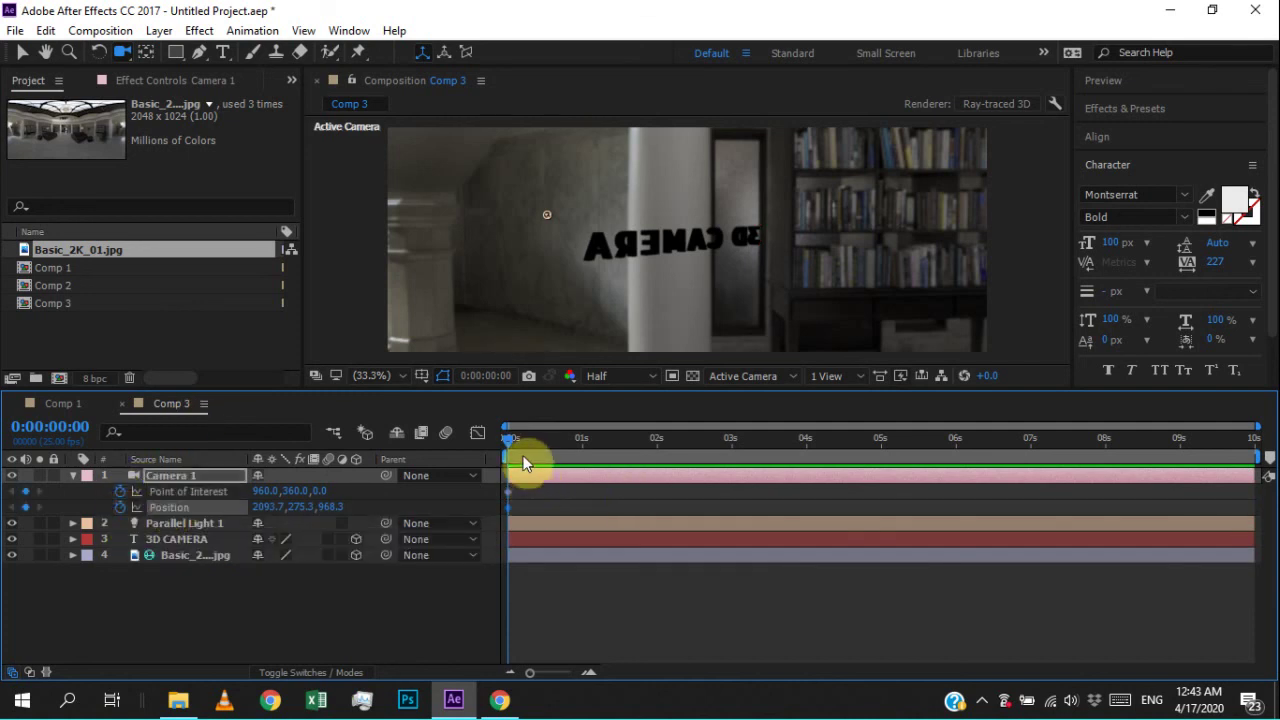
# - At 0:00:01:24, orbit the camera to the front of the 3D CAMERA text and dolly closer, to Position about 465, 287, -1195
pyautogui.click(535, 438)
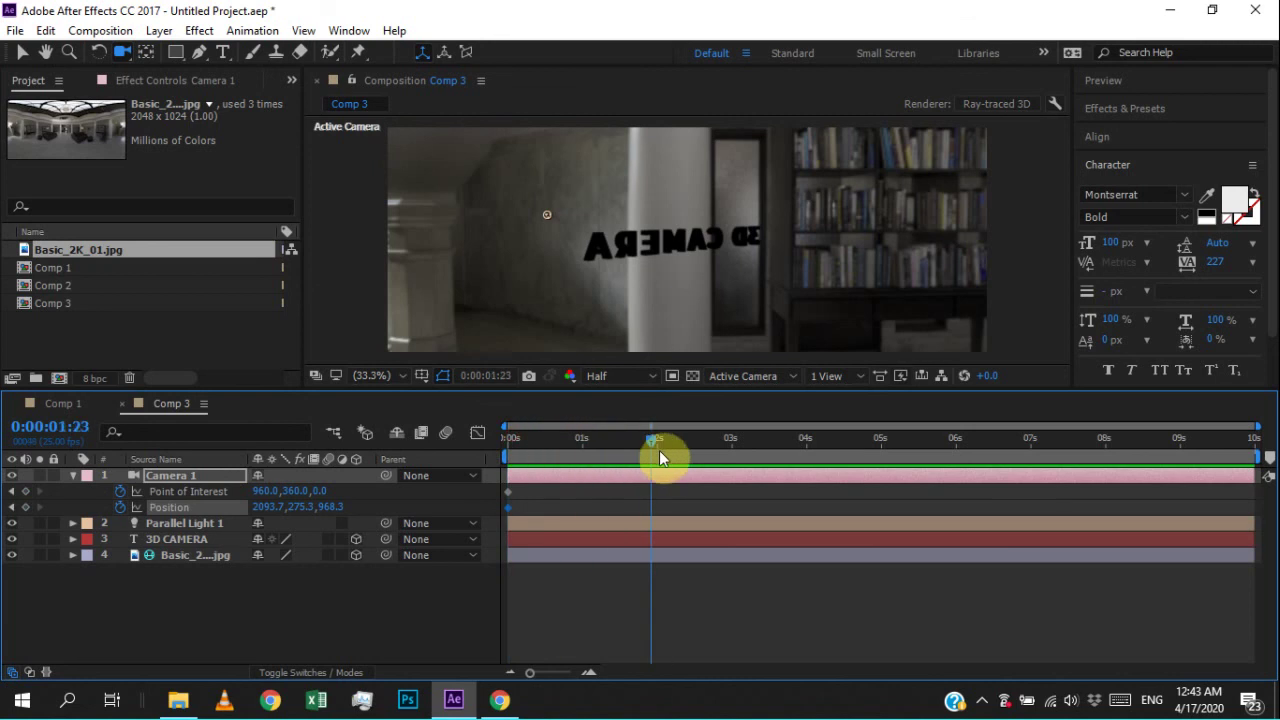
pyautogui.moveTo(659, 450)
pyautogui.mouseDown()
pyautogui.moveTo(552, 459)
pyautogui.moveTo(659, 455)
pyautogui.mouseUp()
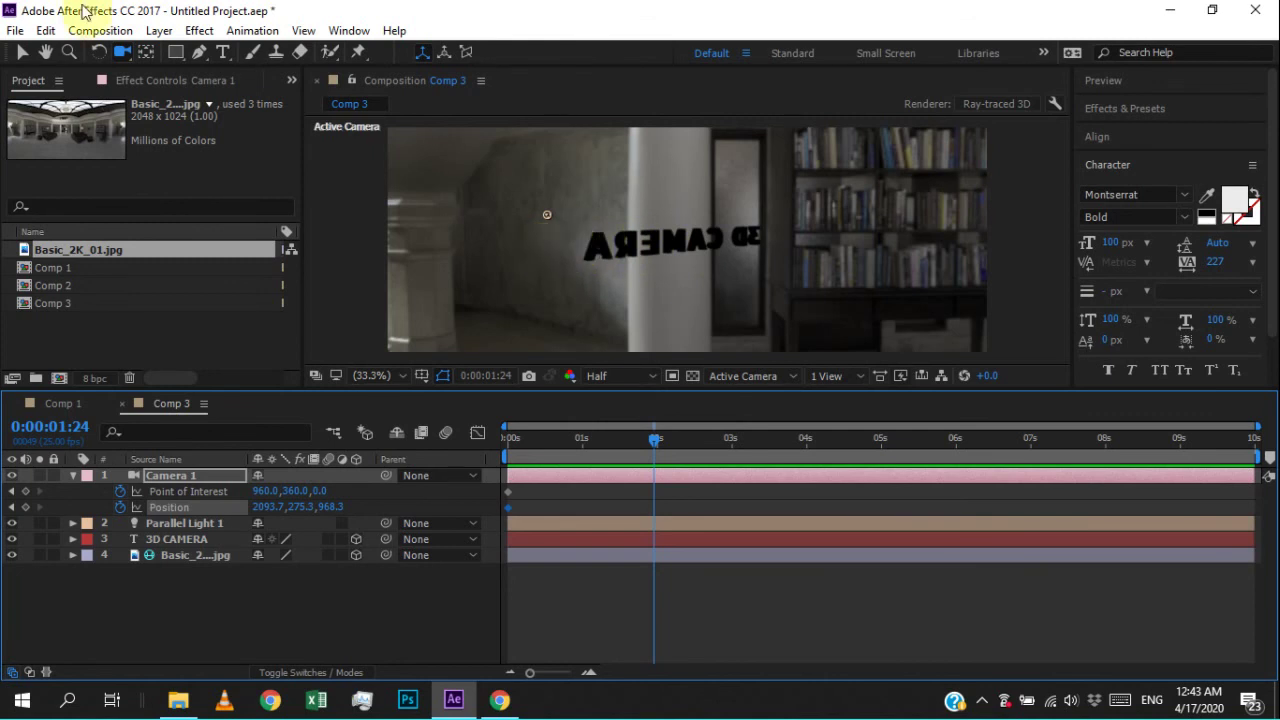
pyautogui.click(123, 52)
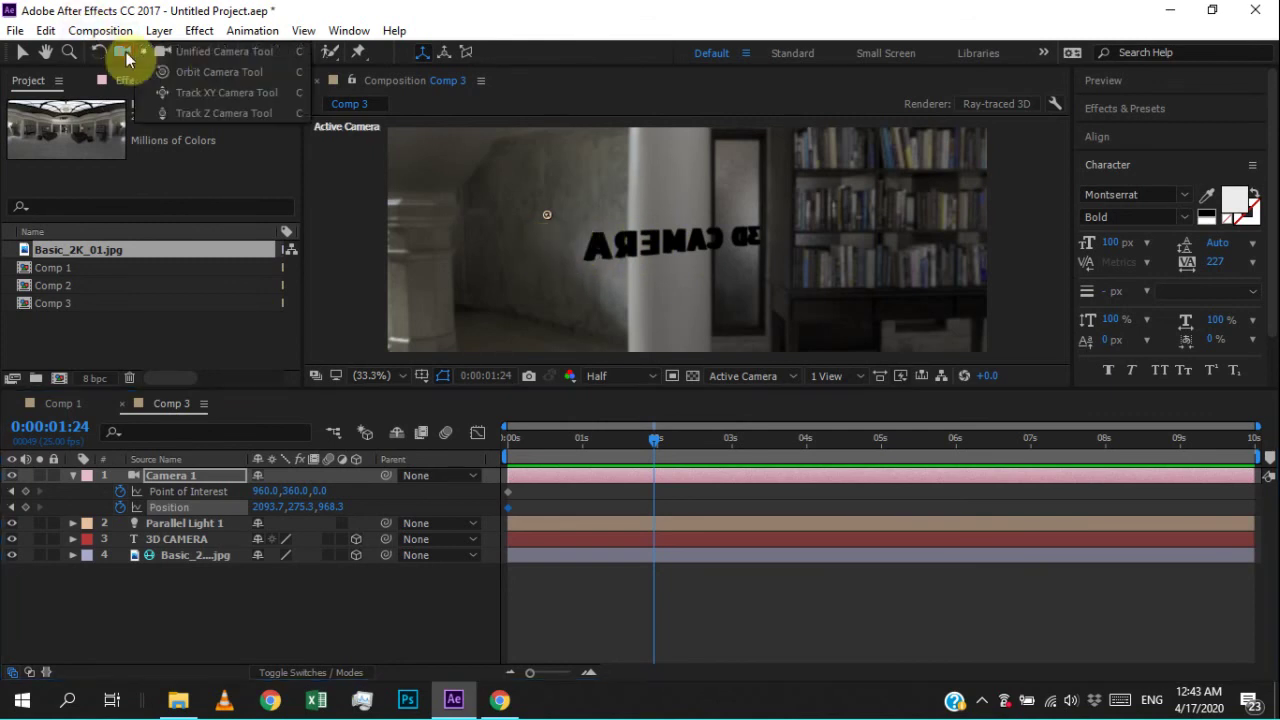
pyautogui.click(210, 53)
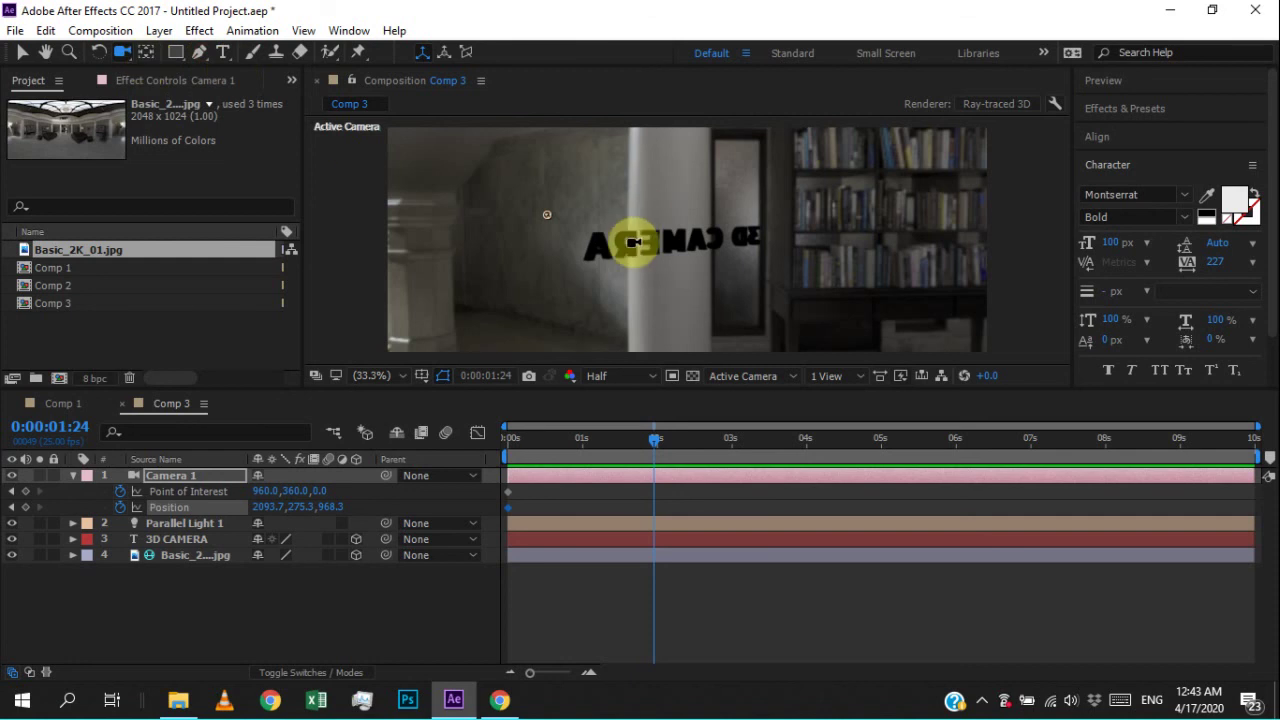
pyautogui.moveTo(633, 242); pyautogui.dragTo(597, 228)
pyautogui.click(597, 228)
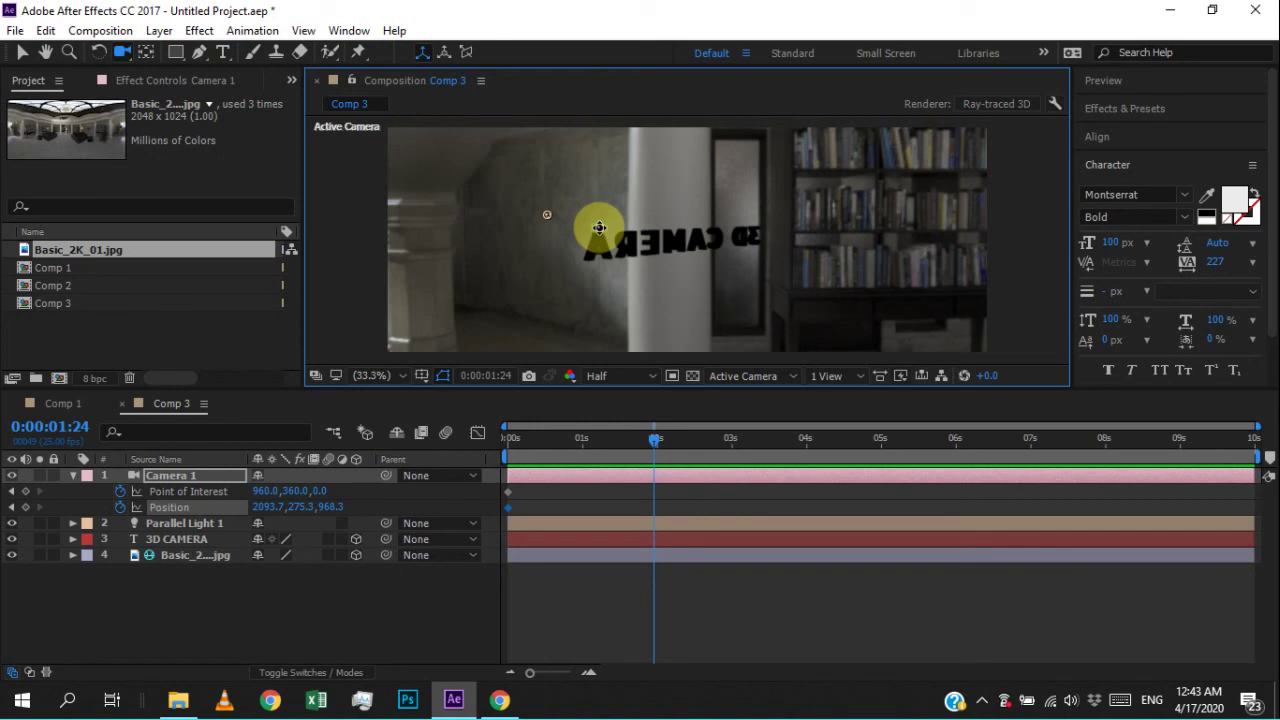
pyautogui.click(123, 54)
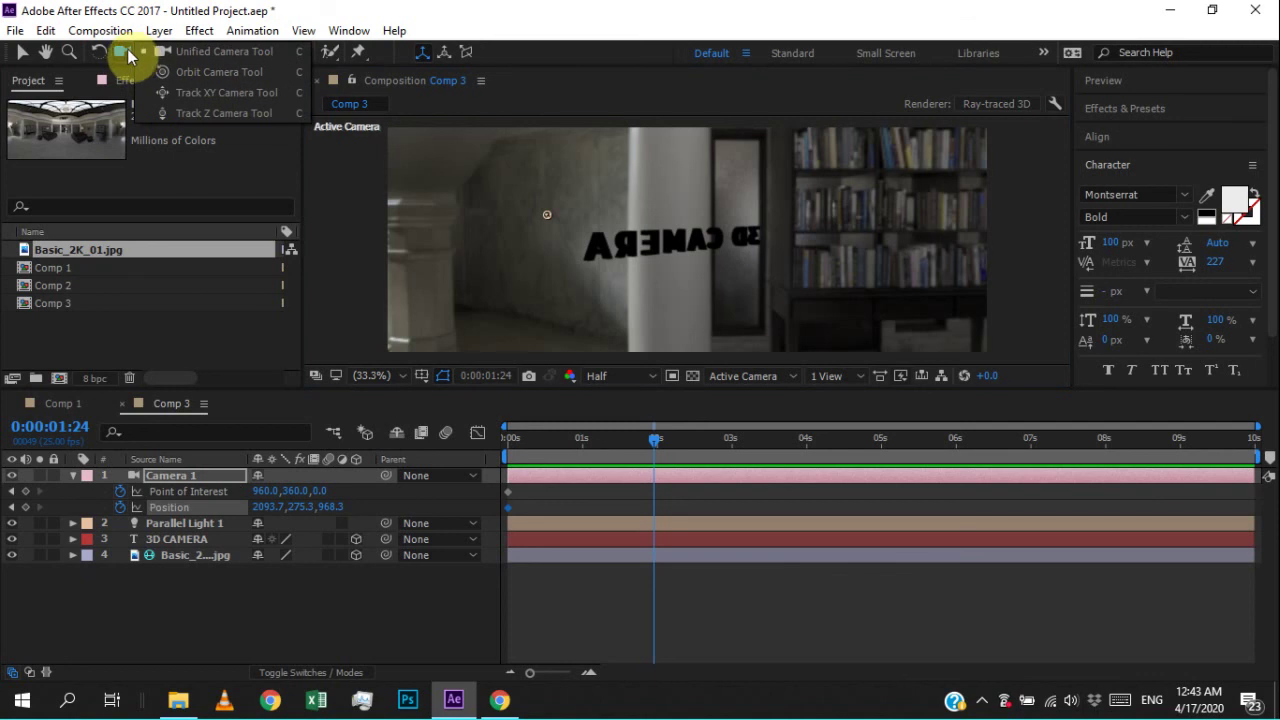
pyautogui.click(123, 52)
pyautogui.click(648, 251)
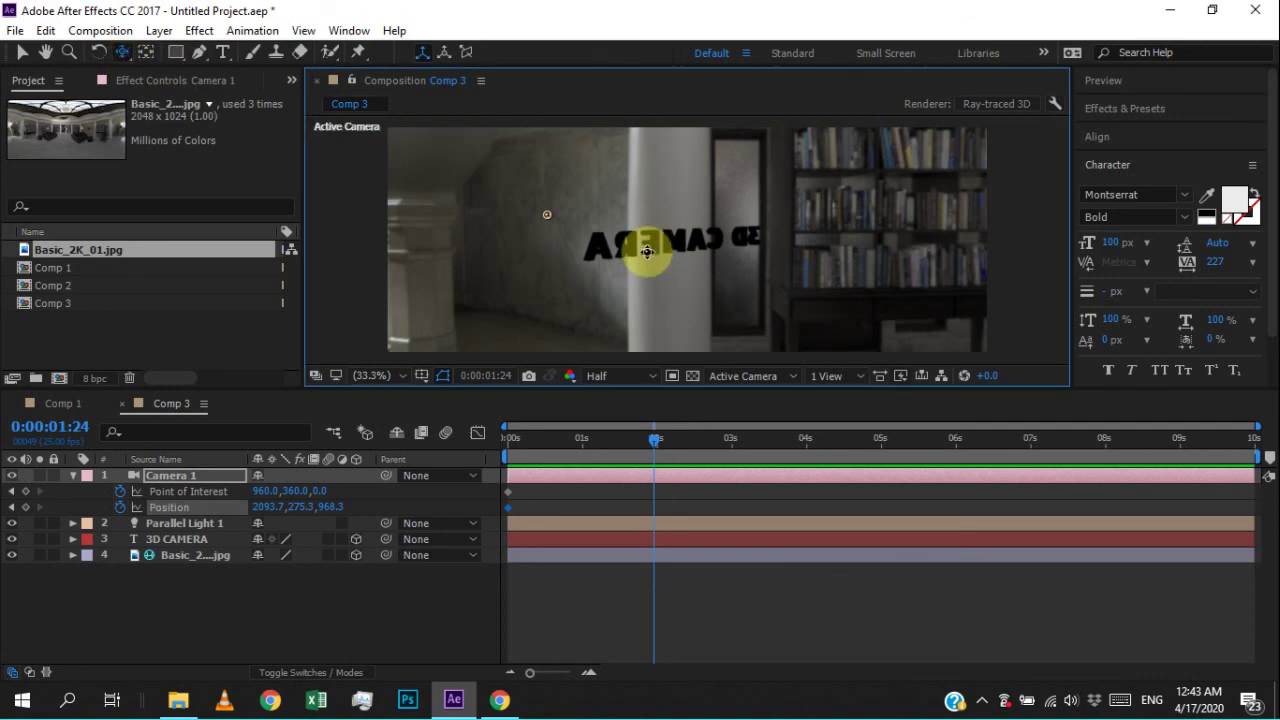
pyautogui.moveTo(647, 251); pyautogui.dragTo(636, 221)
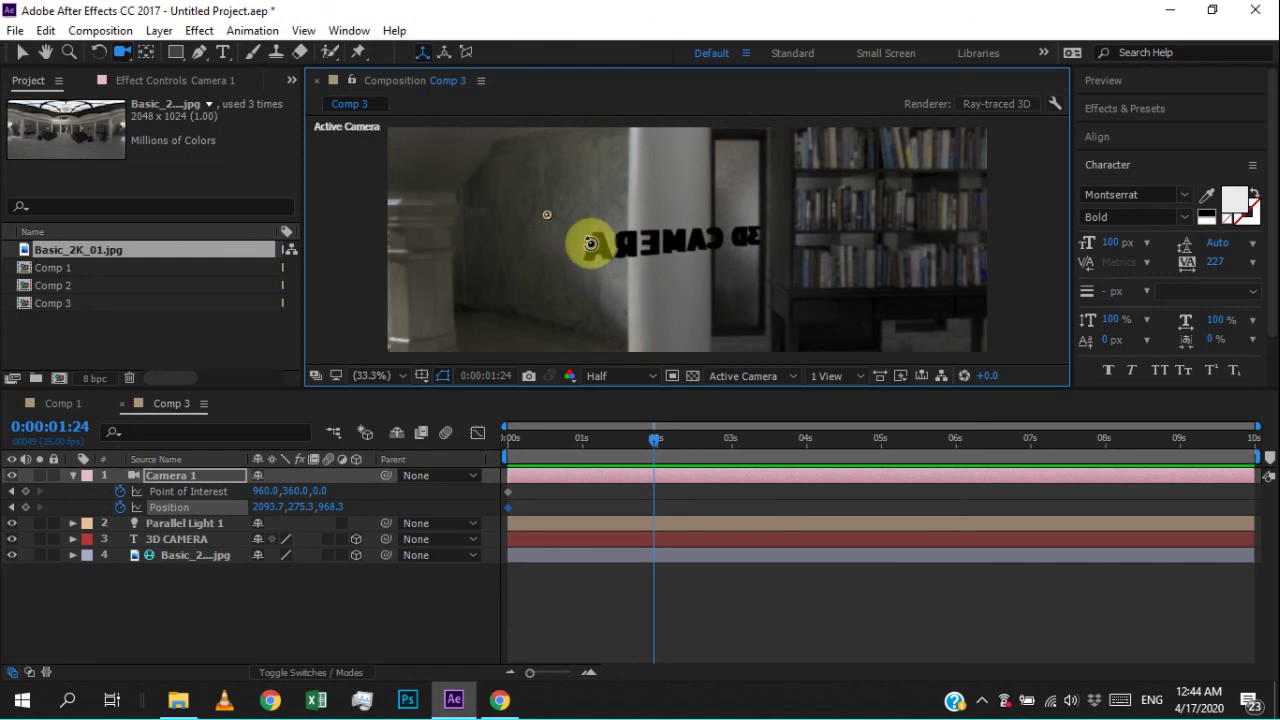
pyautogui.moveTo(591, 234); pyautogui.dragTo(782, 238)
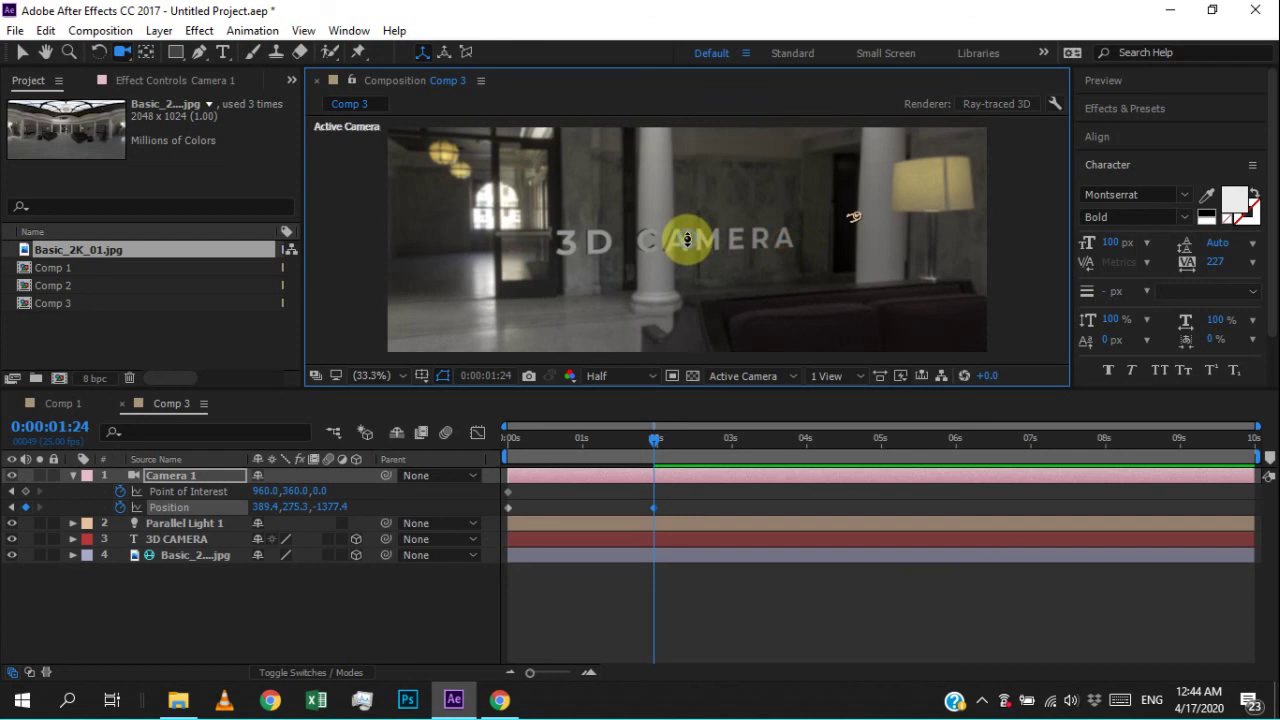
pyautogui.moveTo(687, 237); pyautogui.dragTo(686, 329)
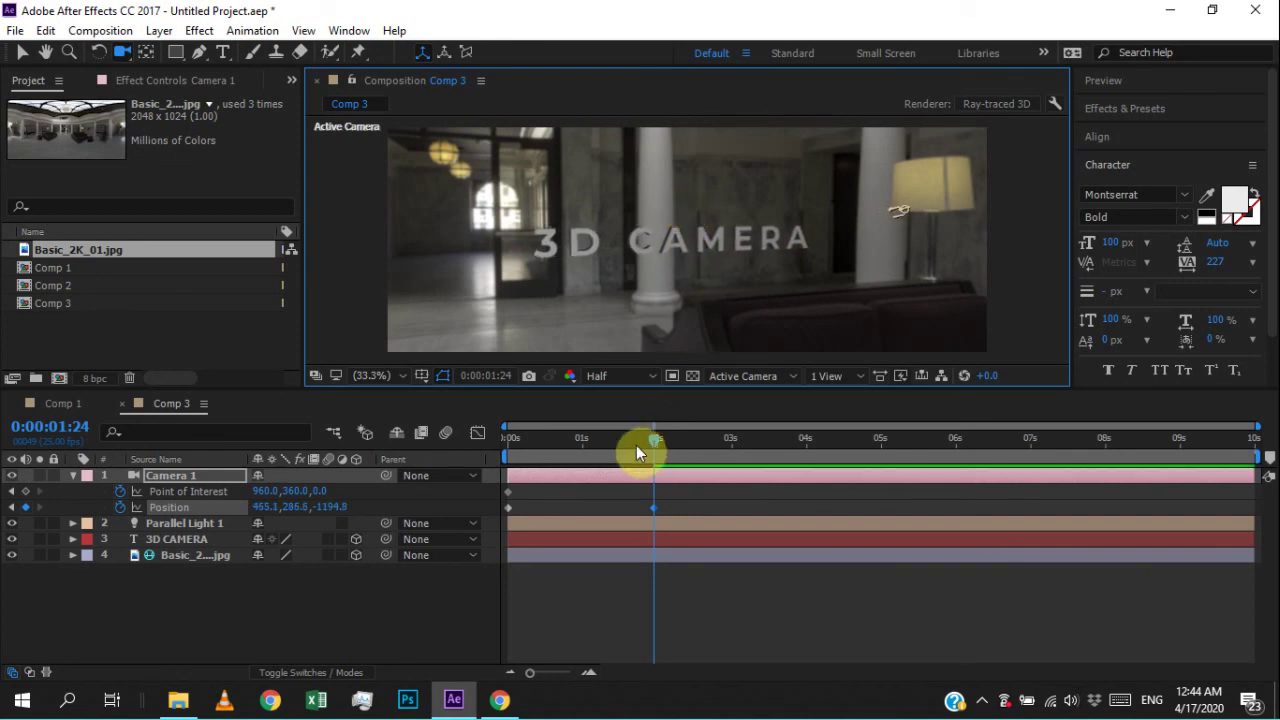
# - Scrub through the camera move and end the work area at 0:00:02:07
pyautogui.moveTo(515, 436); pyautogui.dragTo(678, 440)
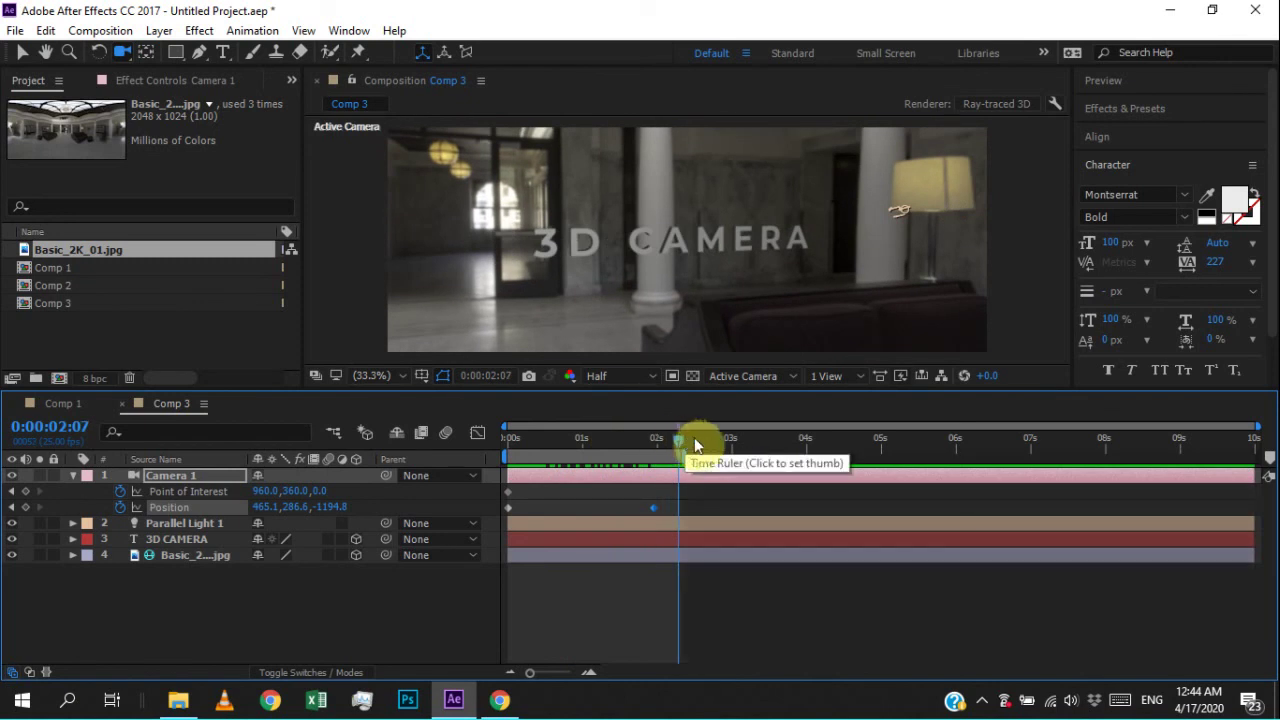
pyautogui.press('n')
# - Apply Easy Ease to all of Camera 1's Point of Interest and Position keyframes
pyautogui.moveTo(679, 440); pyautogui.dragTo(491, 516)
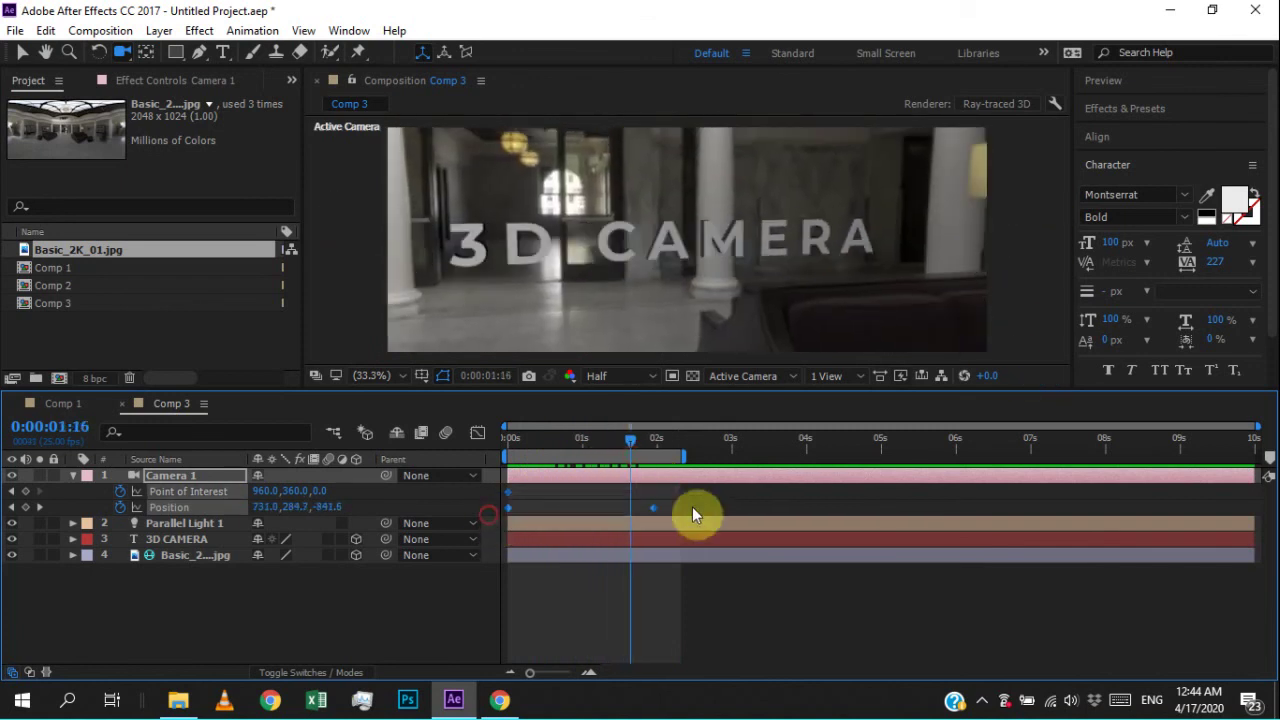
pyautogui.rightClick(647, 506)
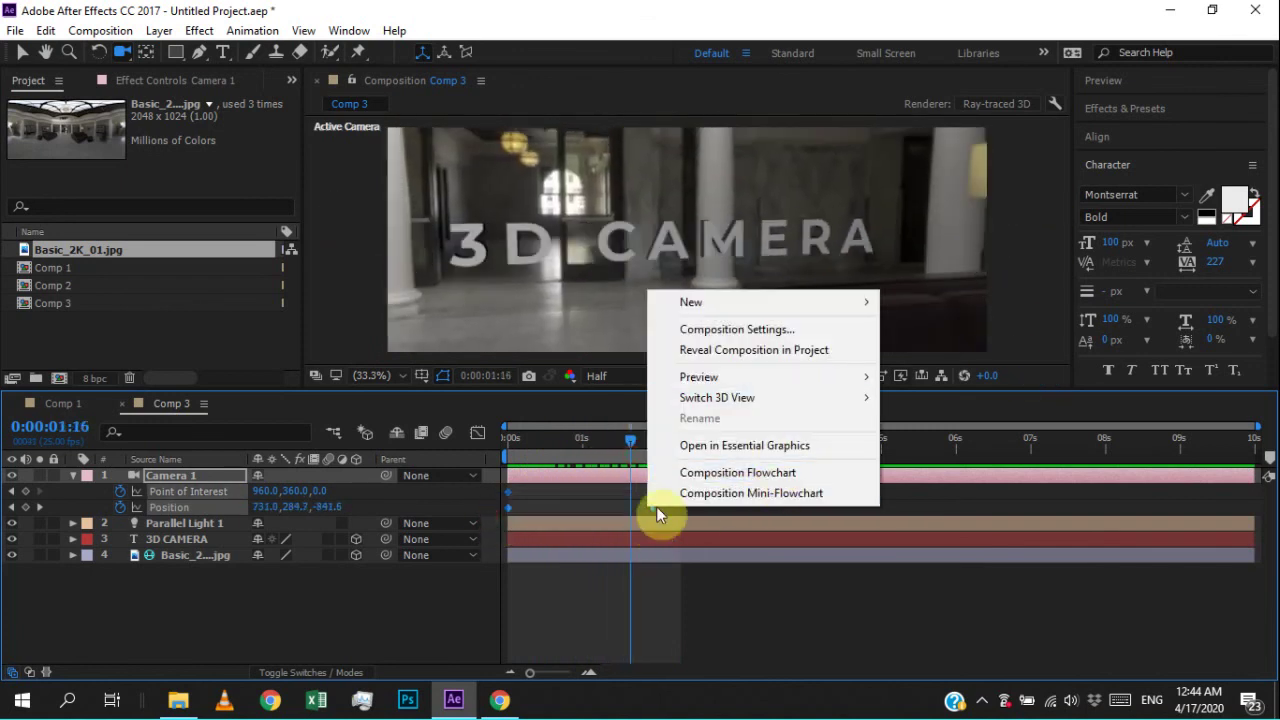
pyautogui.rightClick(653, 509)
pyautogui.moveTo(806, 498)
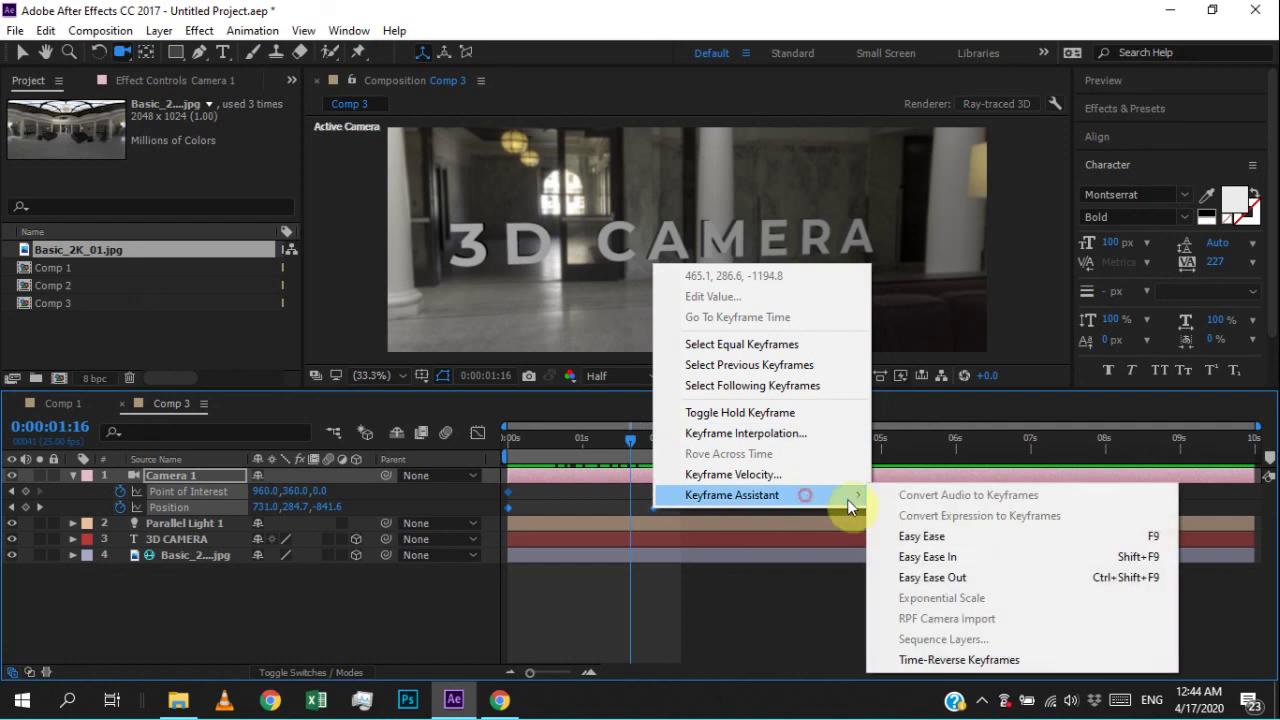
pyautogui.click(928, 540)
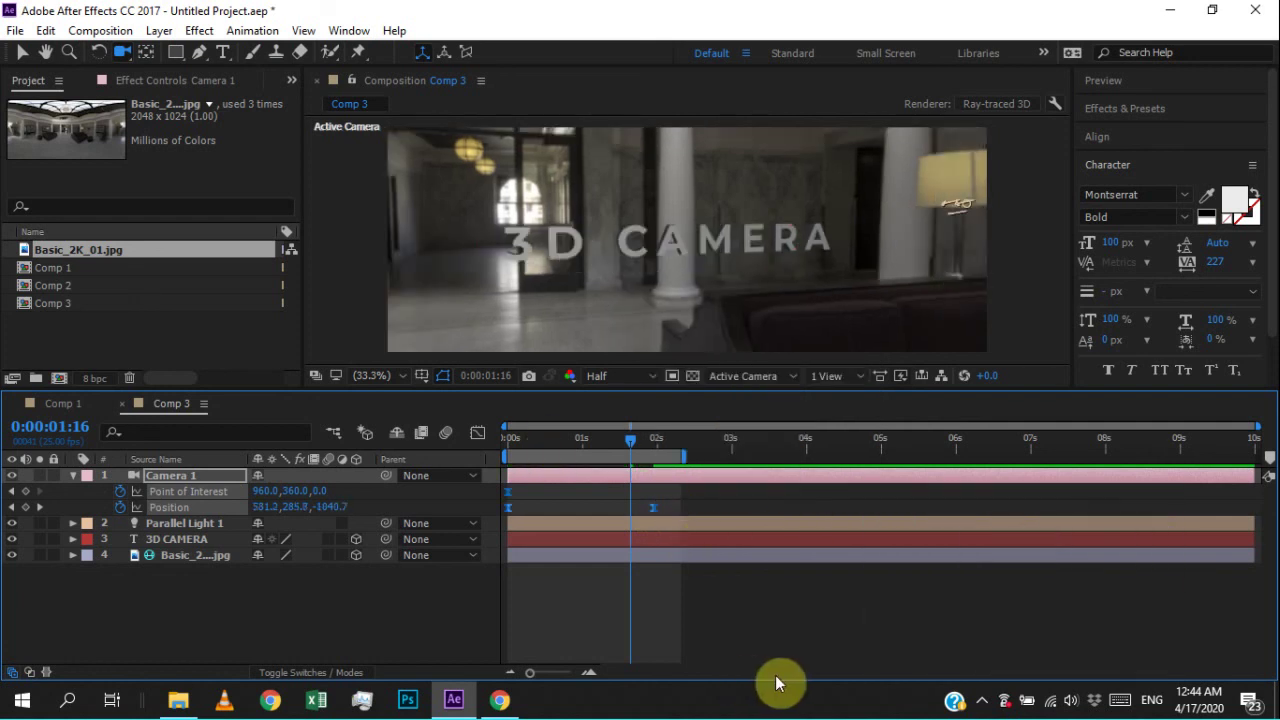
# - Preview the eased camera move within the work area, then scrub the timeline to 0:00:01:23
pyautogui.press('space')
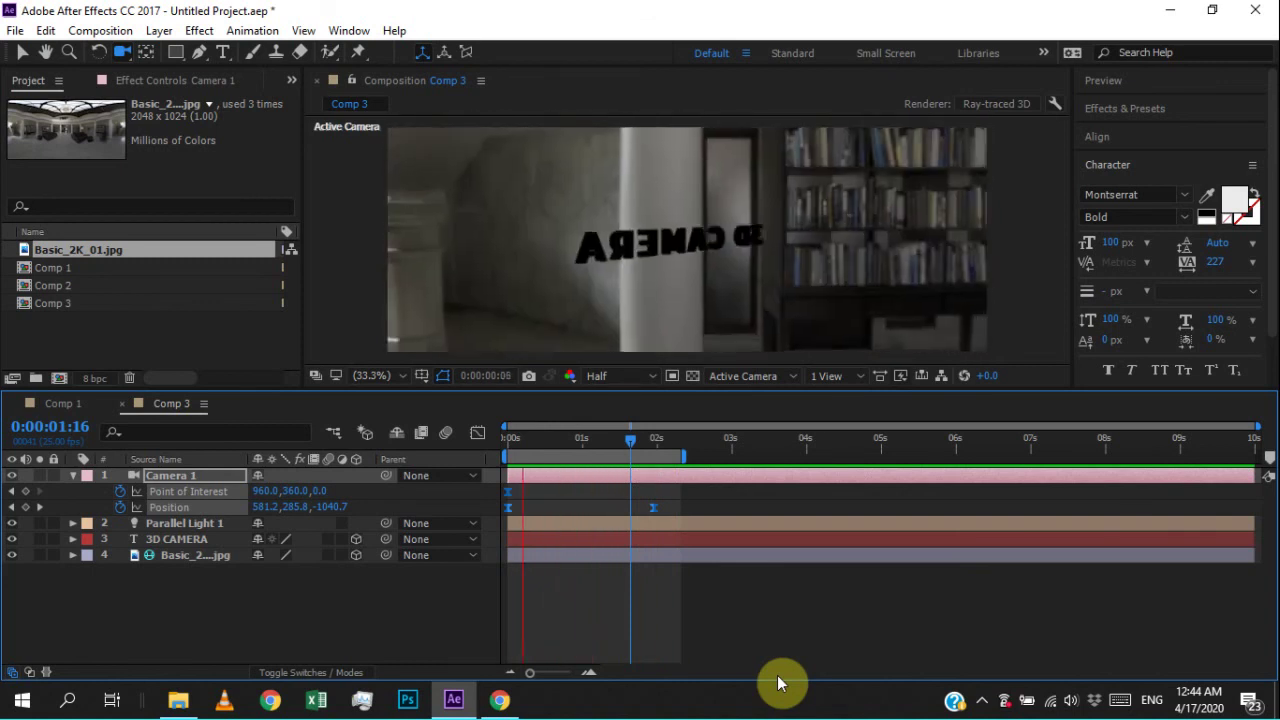
pyautogui.press('space')
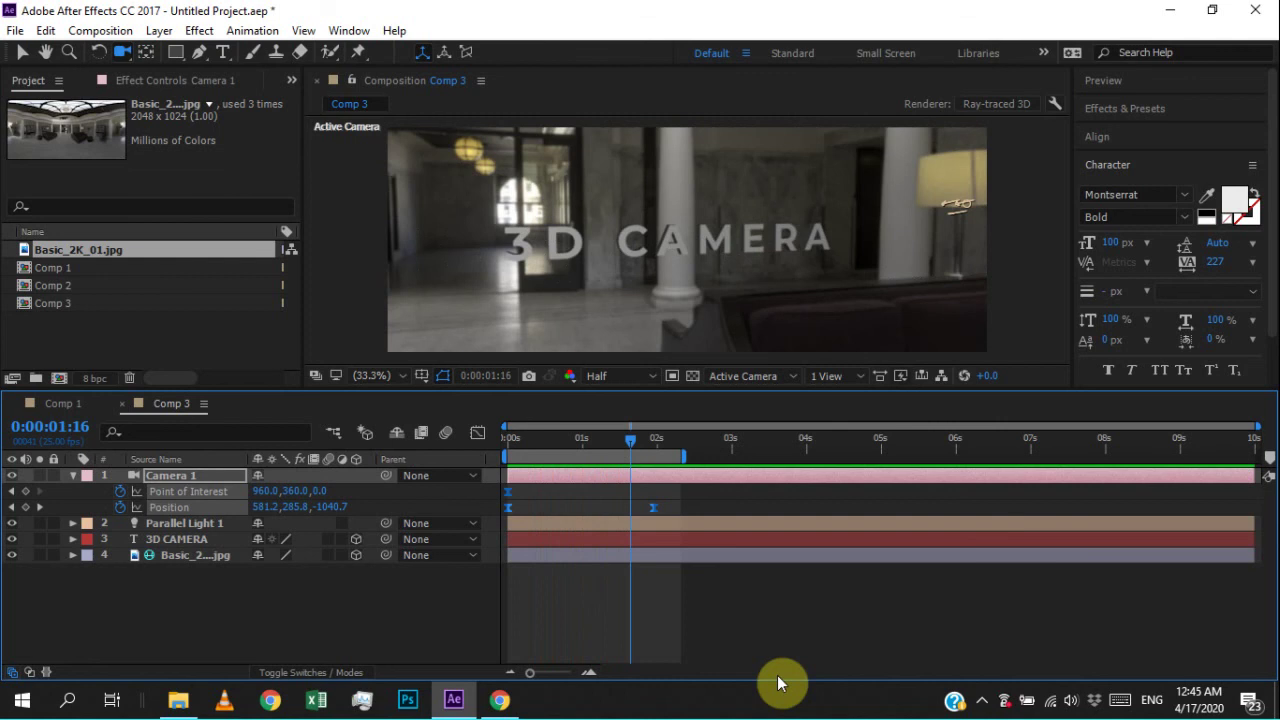
pyautogui.moveTo(631, 437); pyautogui.dragTo(586, 440)
pyautogui.click(652, 438)
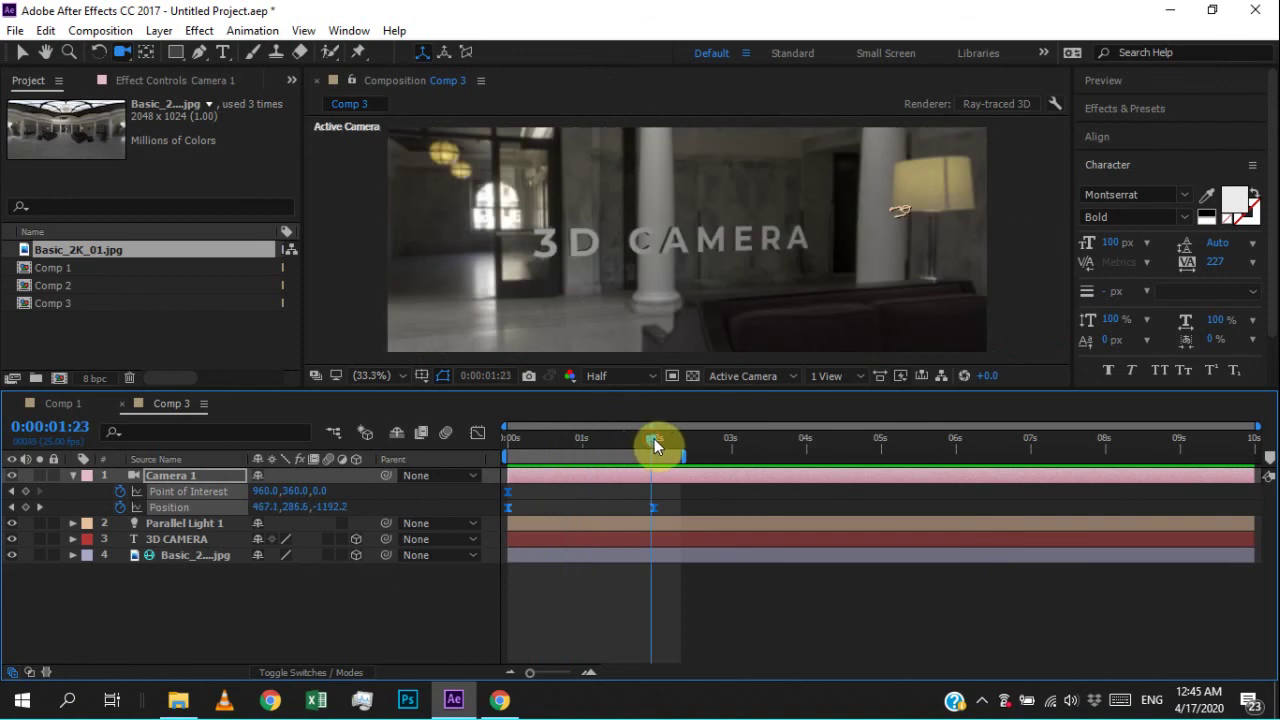